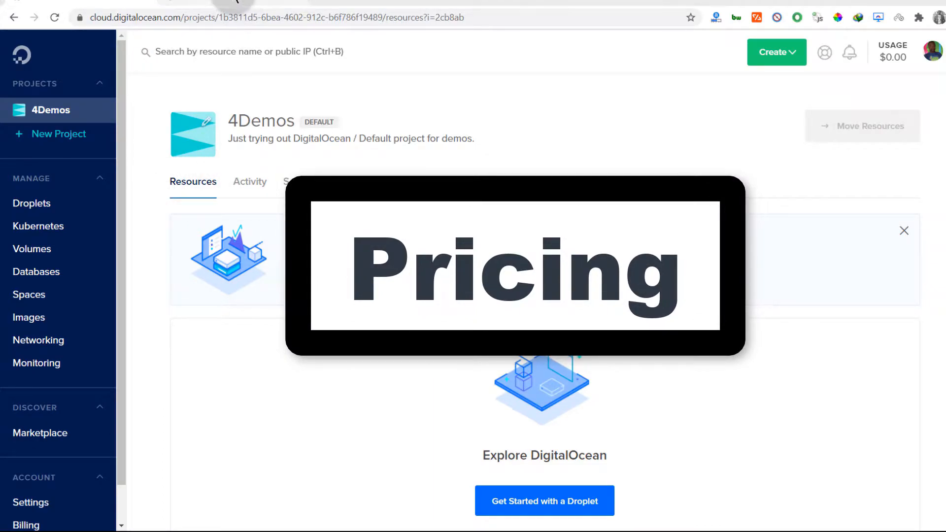
# - Open the pricing page of the DigitalOcean website and examine the Basic Droplets plans
pyautogui.click(232, 6)
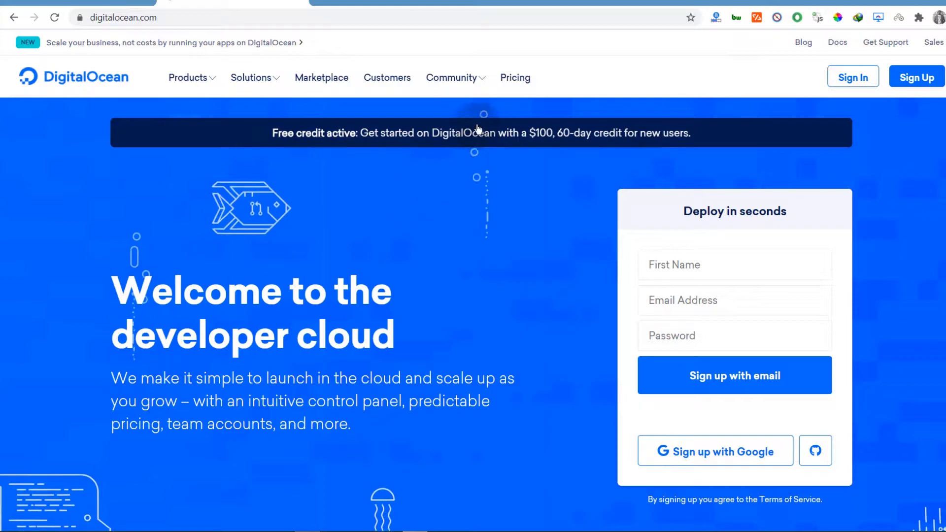
pyautogui.click(515, 80)
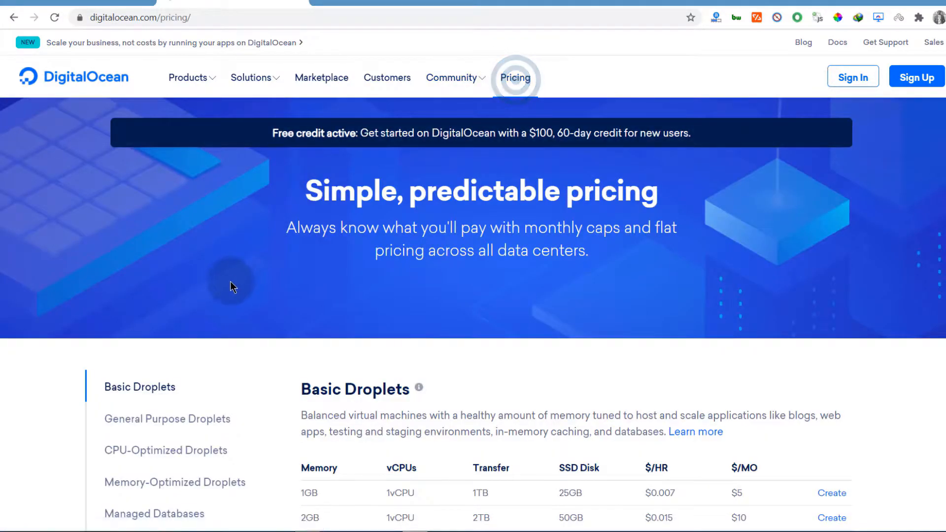
pyautogui.scroll(-5, 218, 309)
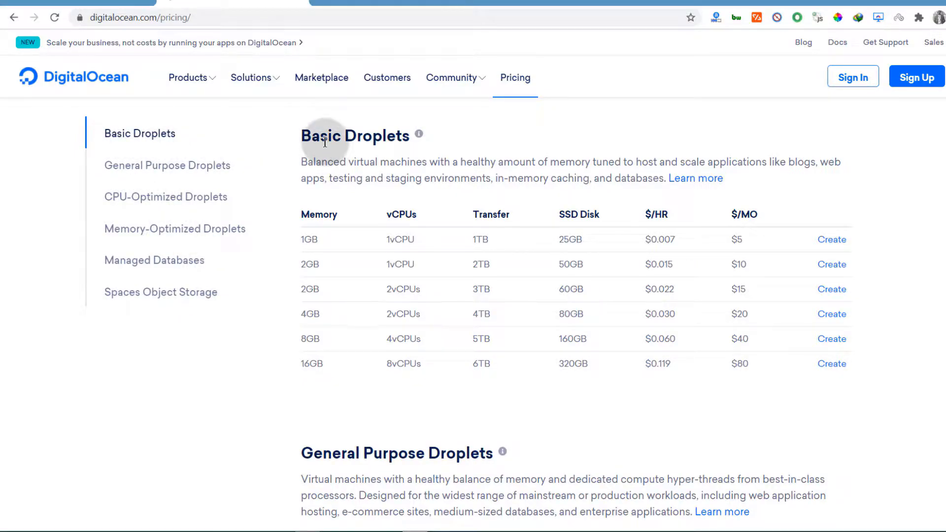
pyautogui.moveTo(302, 135); pyautogui.dragTo(402, 136)
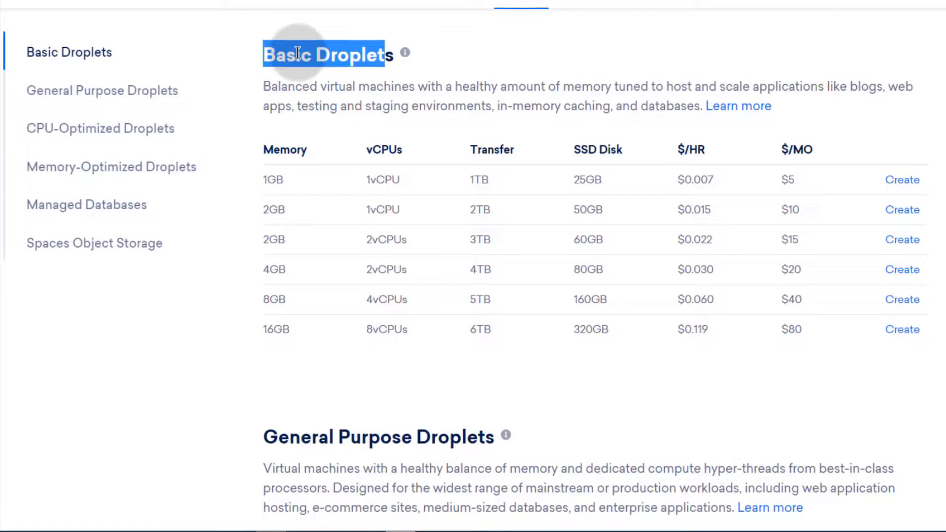
pyautogui.click(264, 54)
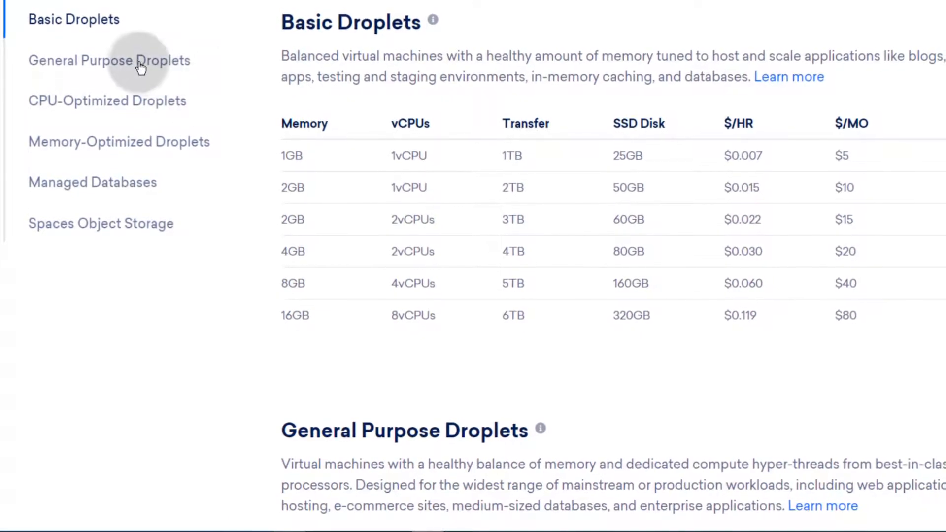
# - Review the pricing of General Purpose, CPU-Optimized and Memory-Optimized Droplets, Managed Databases and Spaces Object Storage
pyautogui.click(71, 70)
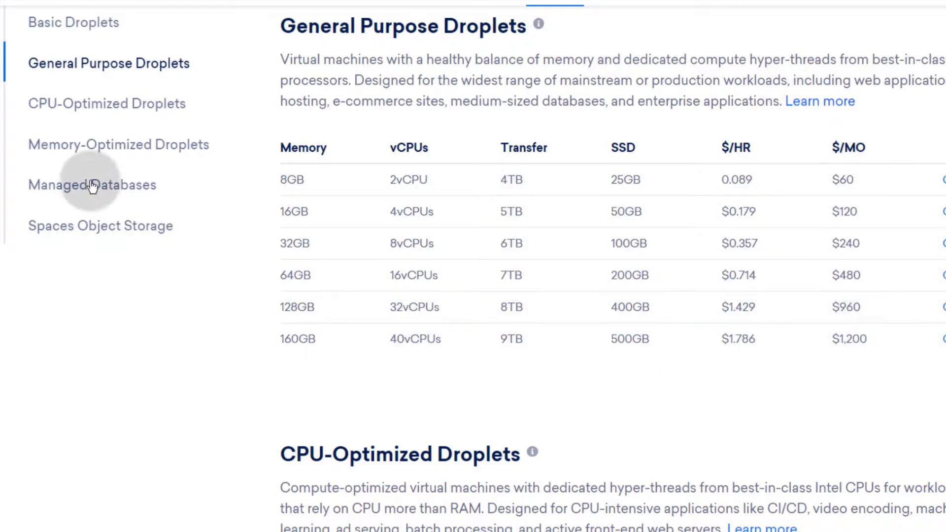
pyautogui.click(68, 113)
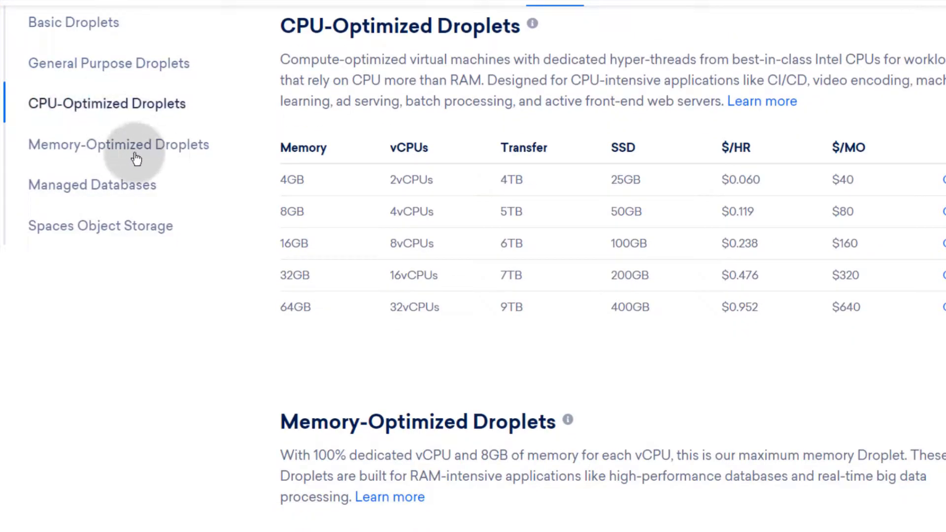
pyautogui.click(78, 143)
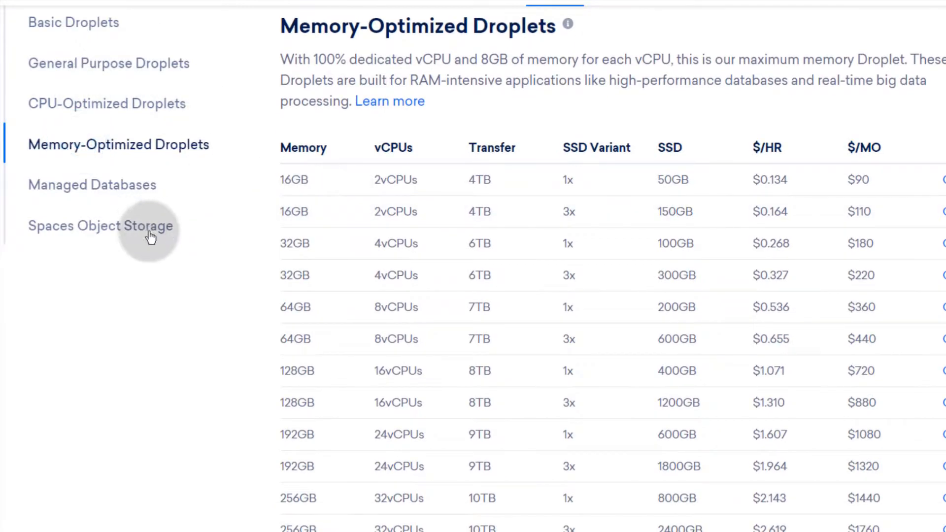
pyautogui.click(83, 188)
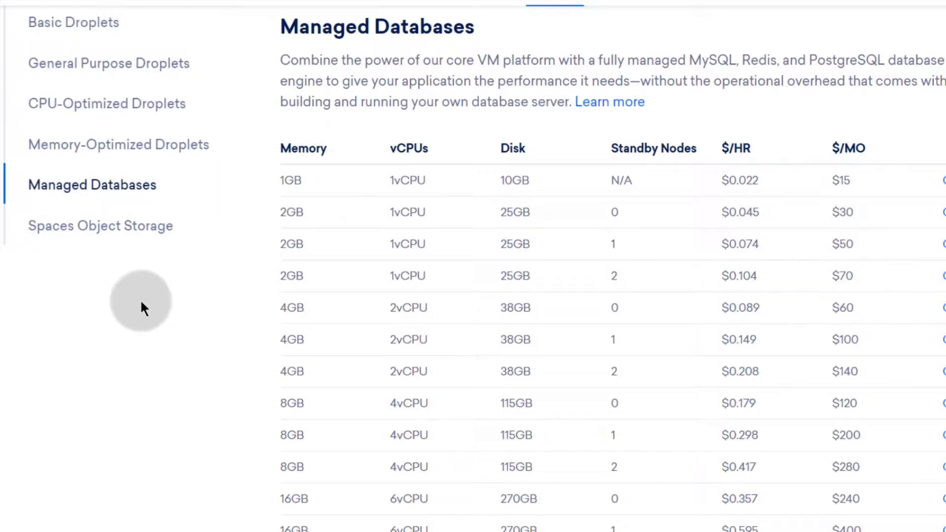
pyautogui.click(82, 226)
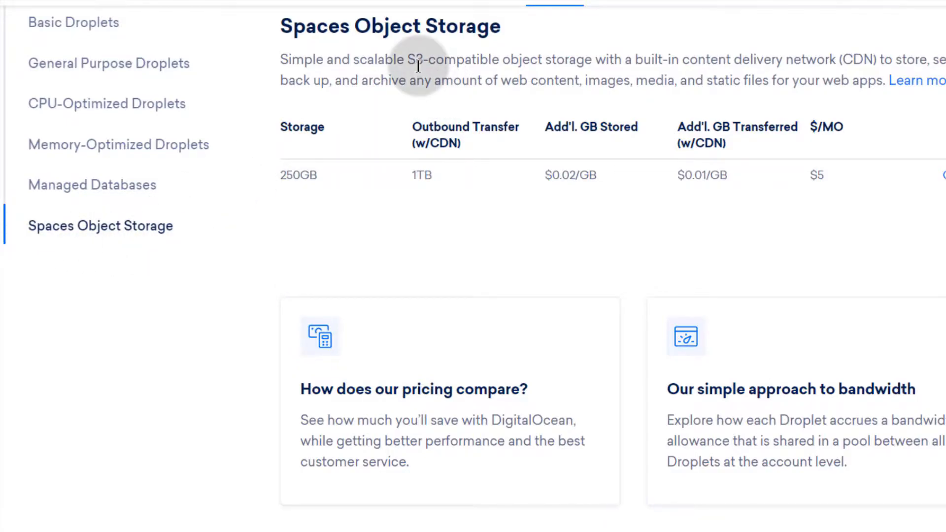
pyautogui.click(276, 20)
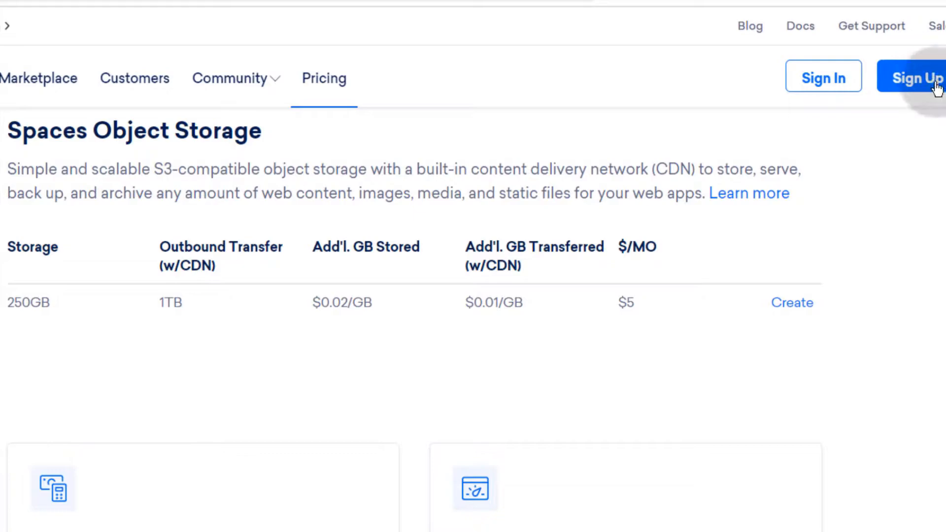
# - Return to the 4Demos project dashboard and close the pricing page
pyautogui.click(31, 3)
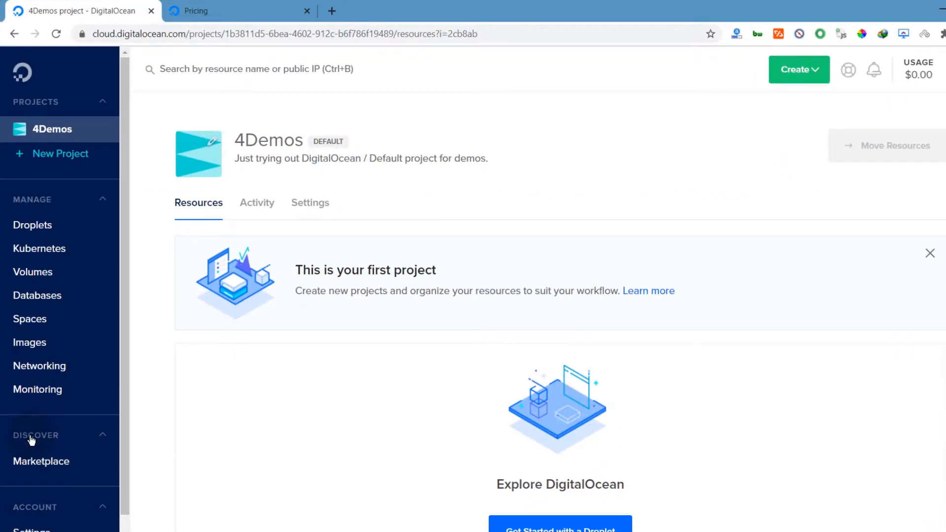
pyautogui.click(308, 11)
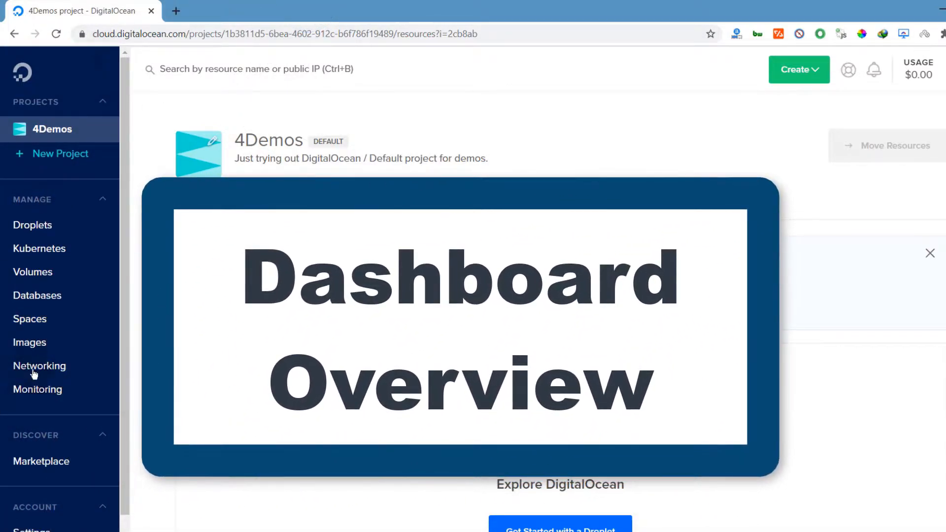
pyautogui.scroll(-1, 74, 471)
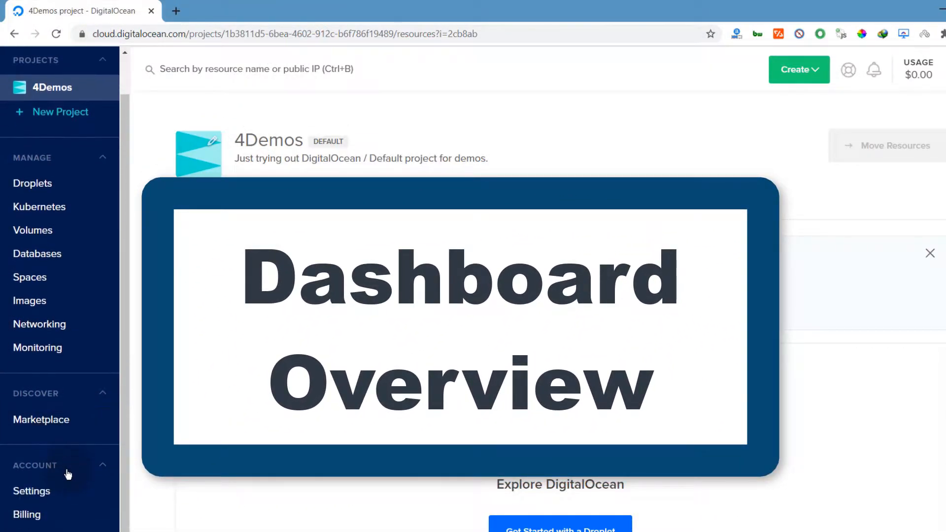
pyautogui.scroll(1, 56, 365)
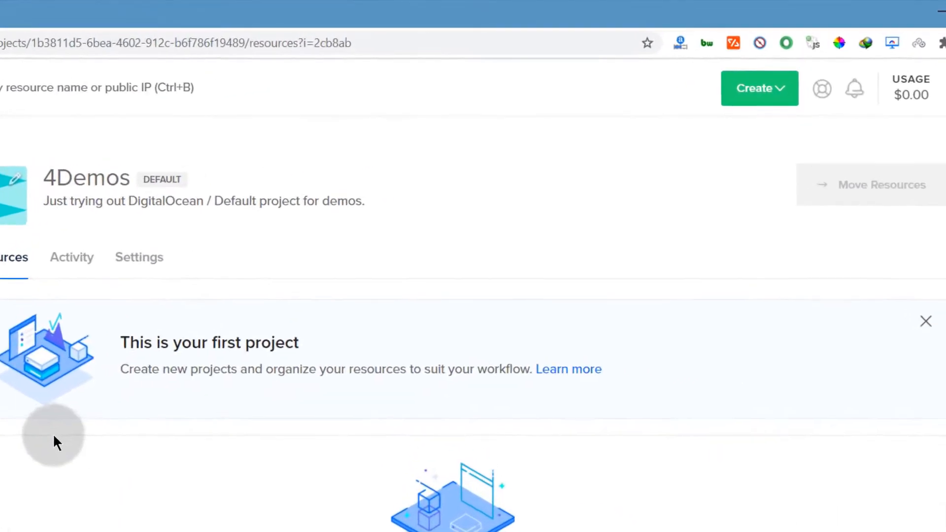
# - Look through the resource types that can be created and the 4Demos project's navigation
pyautogui.click(776, 96)
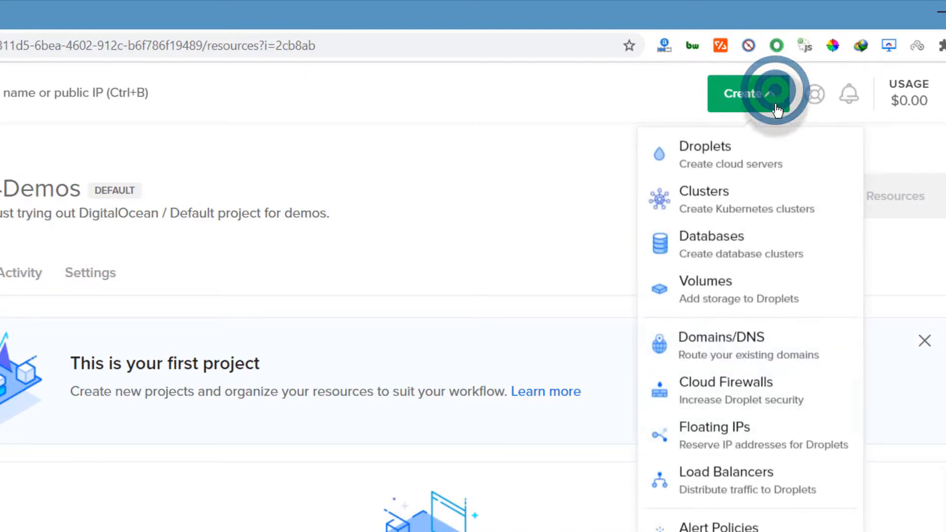
pyautogui.click(470, 154)
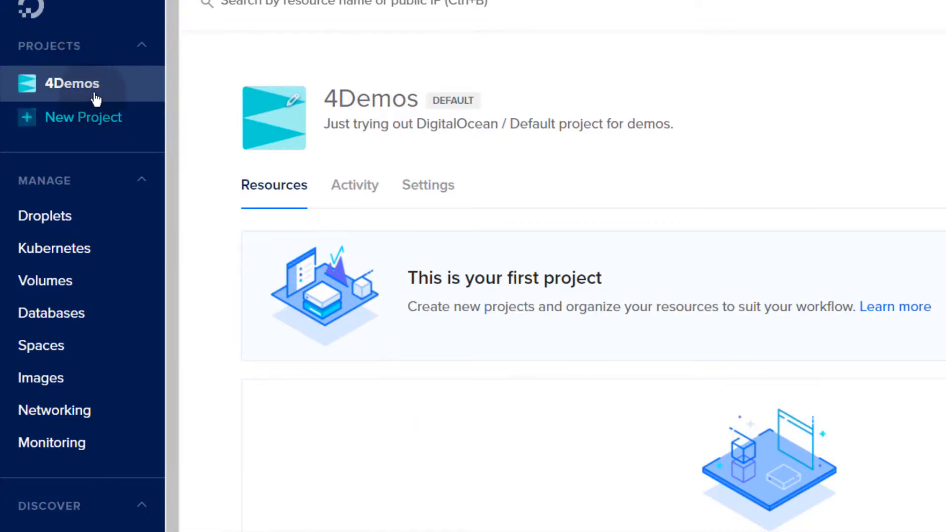
pyautogui.moveTo(176, 66); pyautogui.dragTo(174, 31)
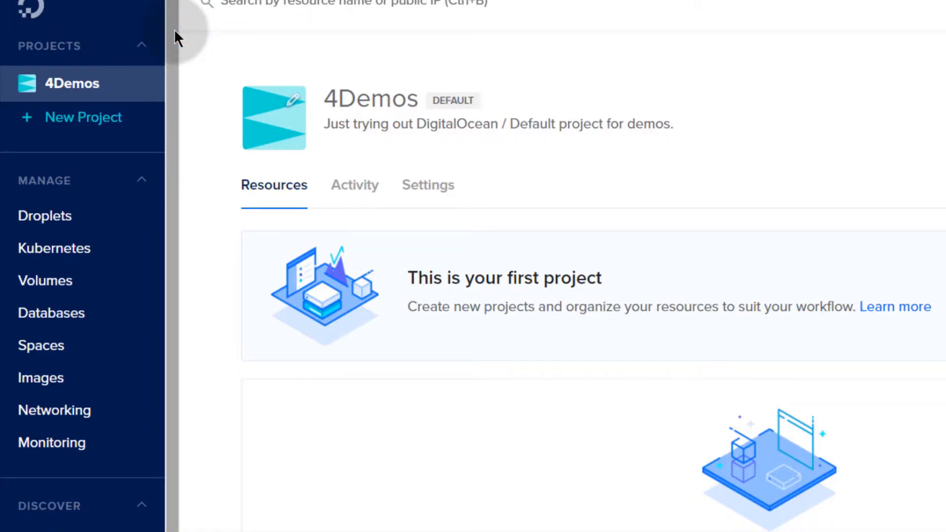
pyautogui.click(167, 64)
pyautogui.moveTo(166, 65); pyautogui.dragTo(168, 50)
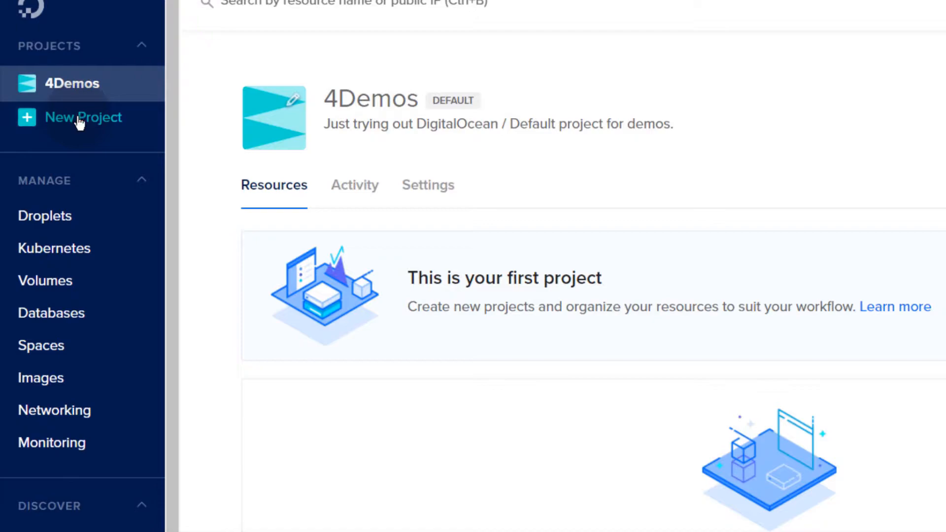
# - Create a new project named Kotlin with the purpose Just trying out DigitalOcean and no description
pyautogui.click(80, 122)
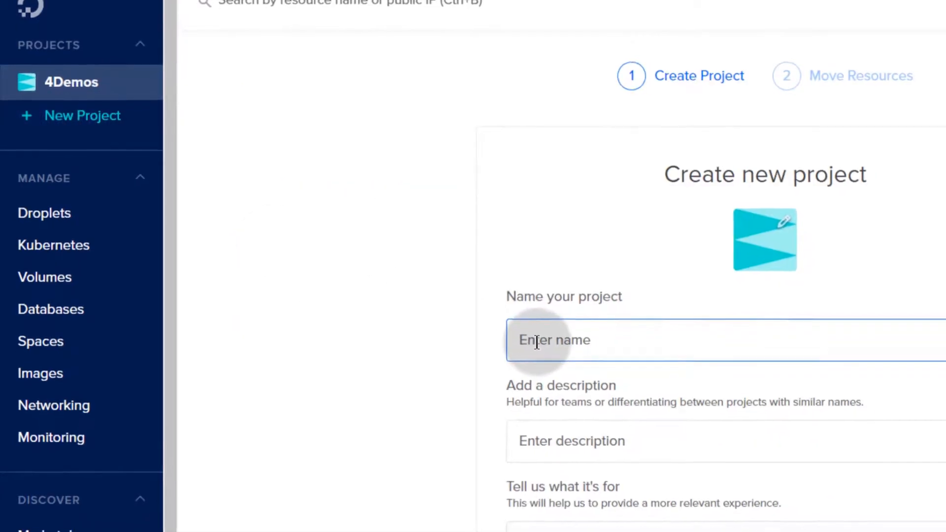
pyautogui.click(538, 343)
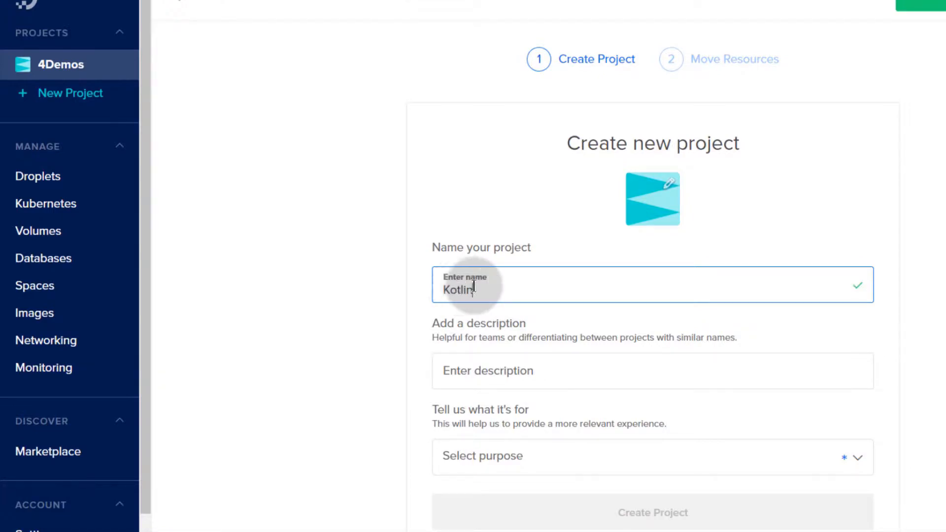
pyautogui.click(496, 364)
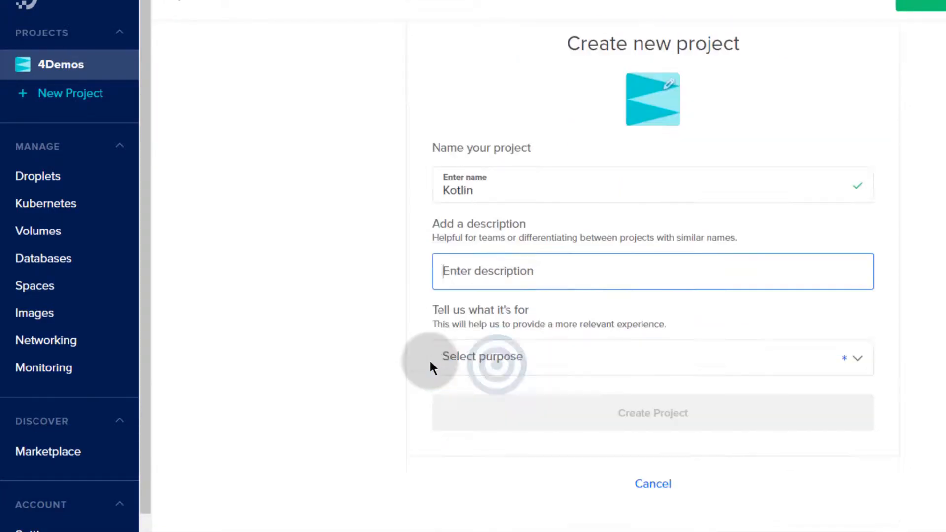
pyautogui.scroll(-5, 434, 345)
pyautogui.click(489, 229)
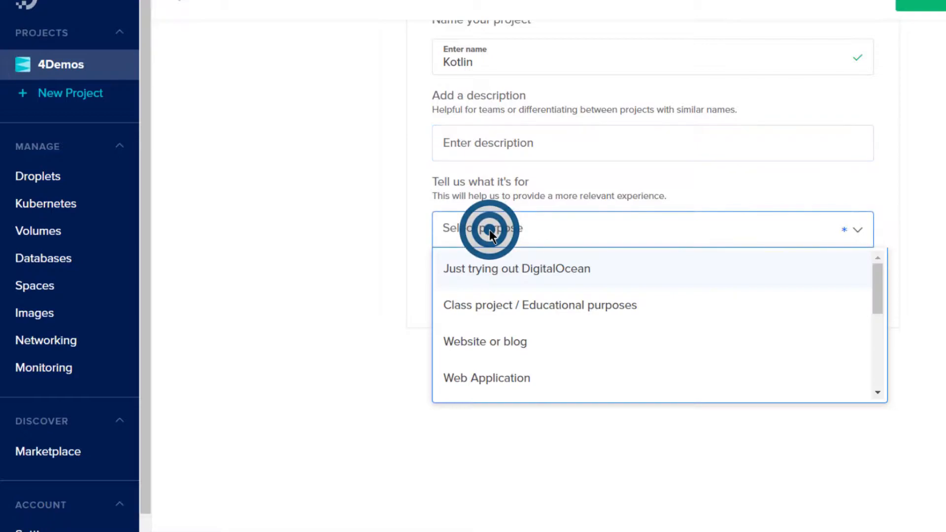
pyautogui.click(492, 270)
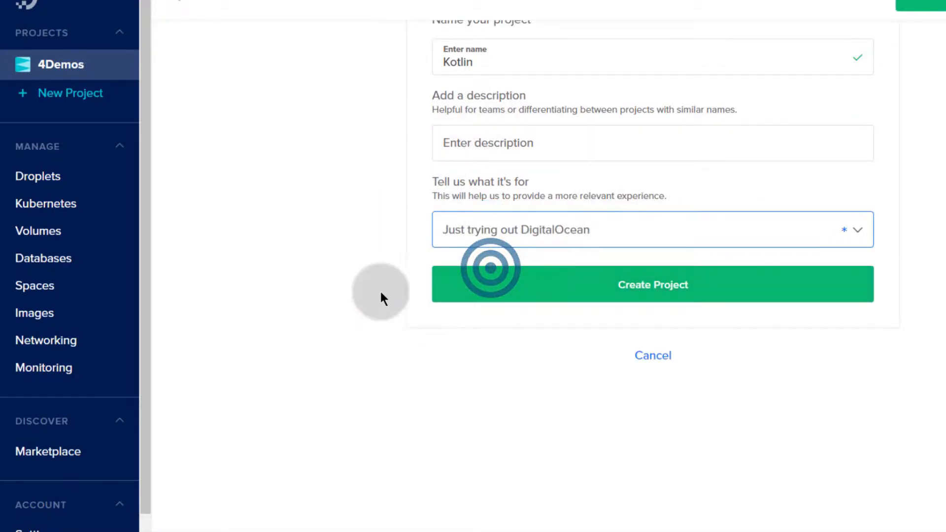
pyautogui.click(514, 233)
pyautogui.click(515, 233)
pyautogui.click(631, 285)
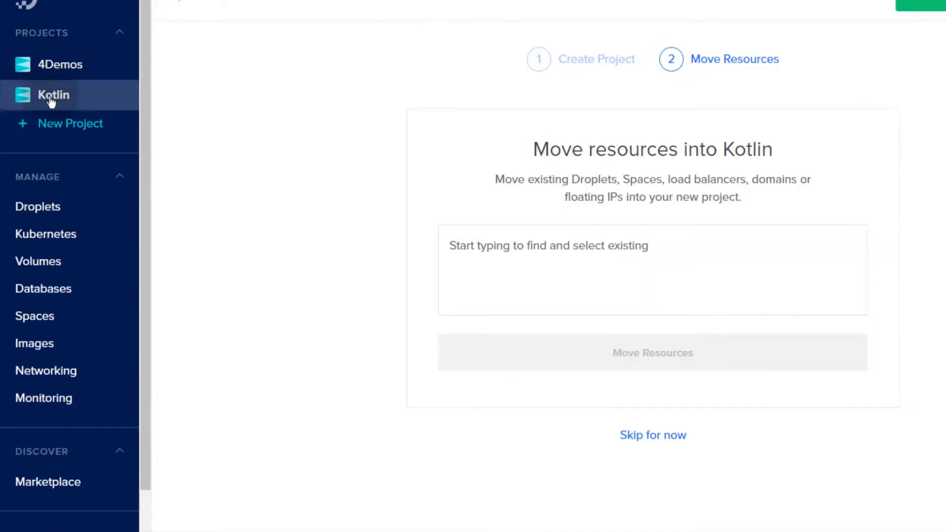
# - Delete the Kotlin project from its settings and confirm the deletion
pyautogui.click(68, 96)
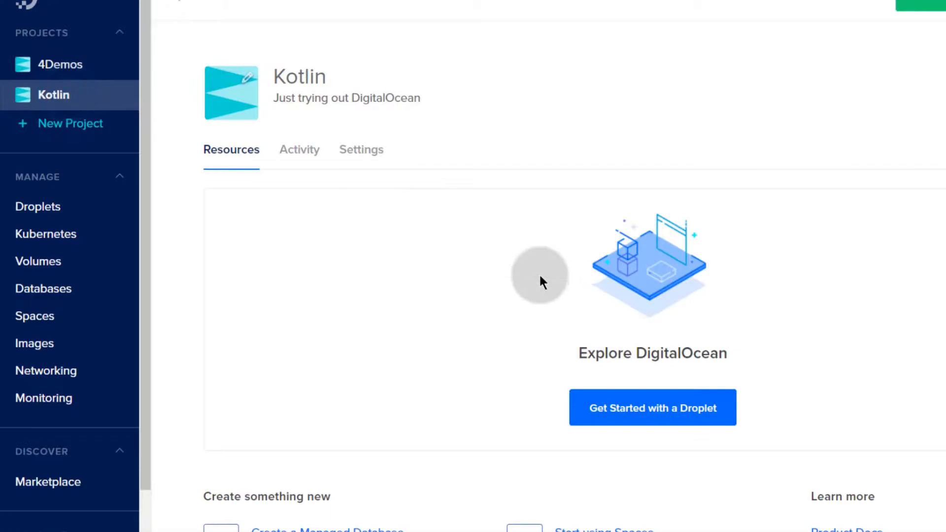
pyautogui.click(361, 150)
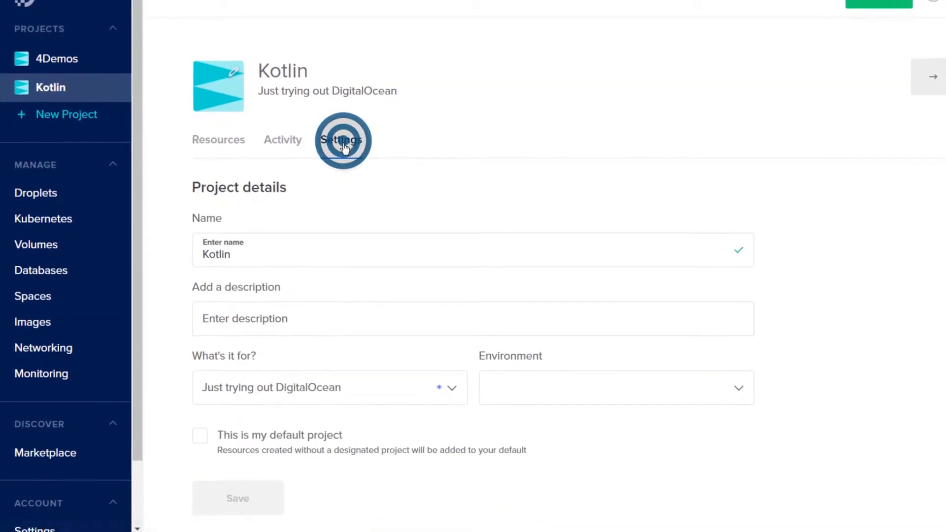
pyautogui.scroll(-6, 327, 254)
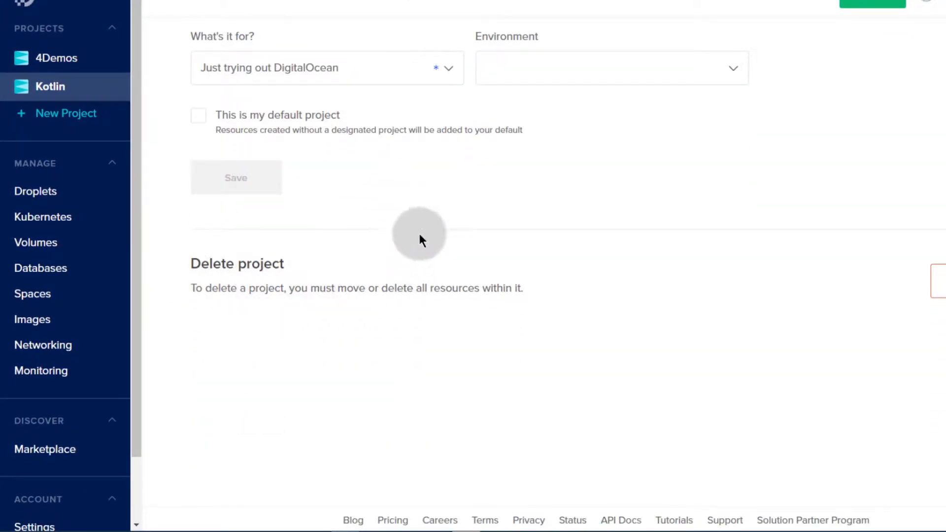
pyautogui.click(917, 298)
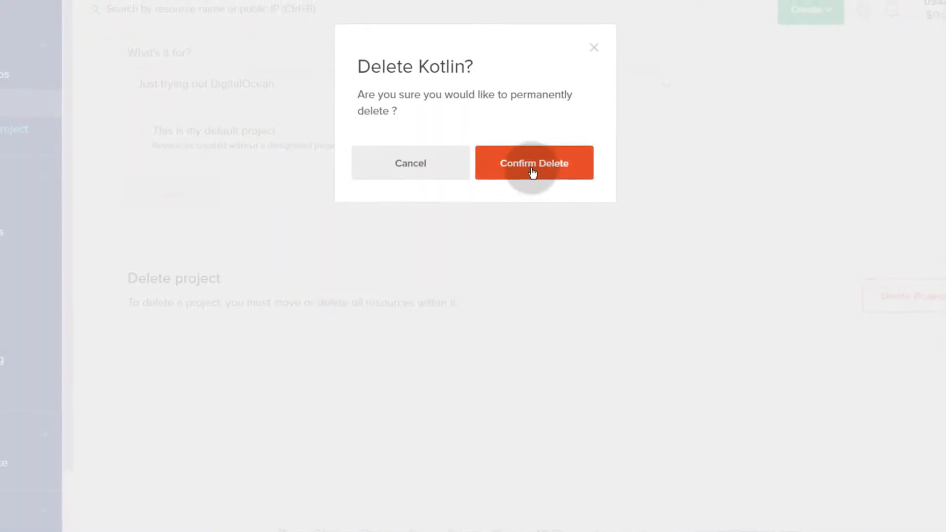
pyautogui.click(533, 167)
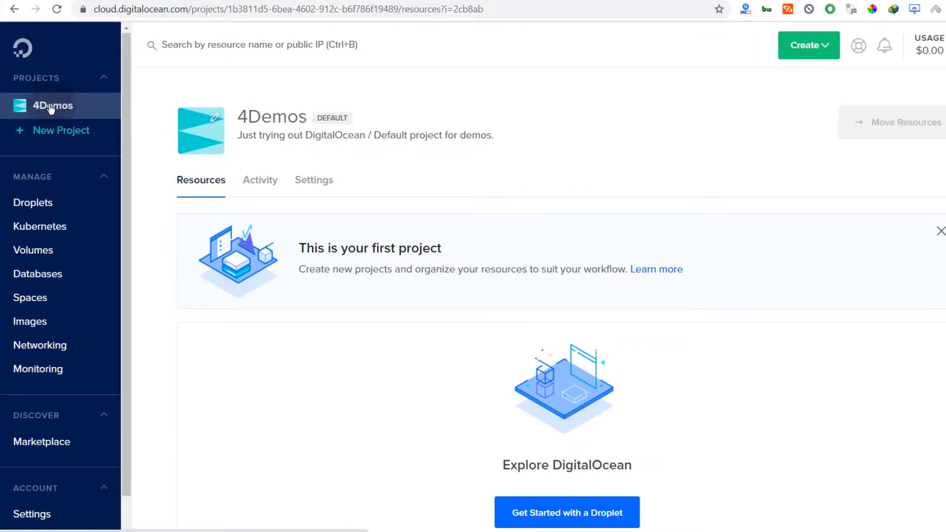
# - Start creating a Droplet from the Droplets overview, and show the list of resource types that can be created
pyautogui.moveTo(129, 102); pyautogui.dragTo(125, 111)
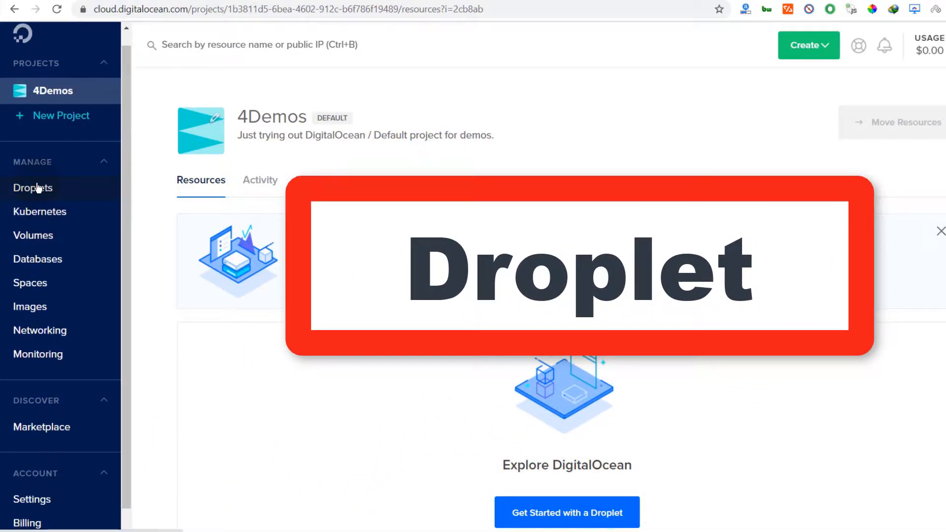
pyautogui.moveTo(128, 156)
pyautogui.mouseDown()
pyautogui.moveTo(127, 197)
pyautogui.moveTo(128, 147)
pyautogui.mouseUp()
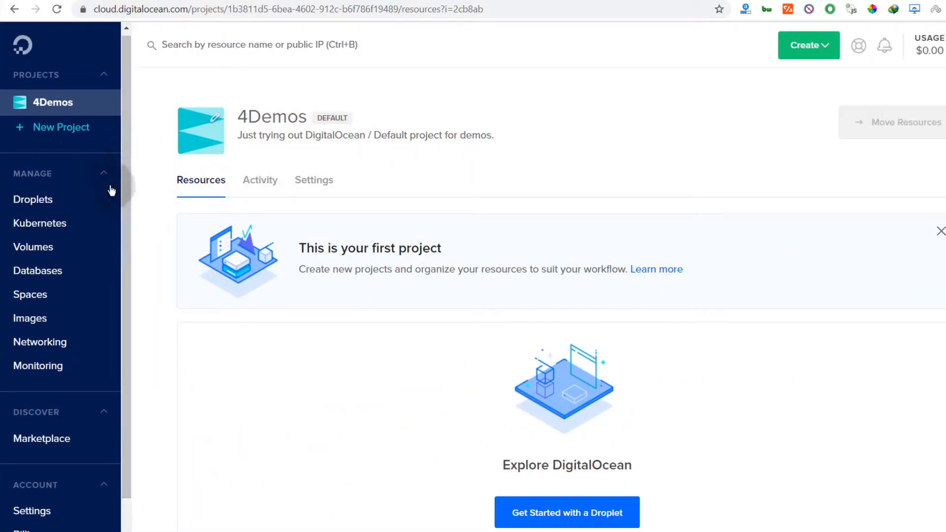
pyautogui.click(33, 200)
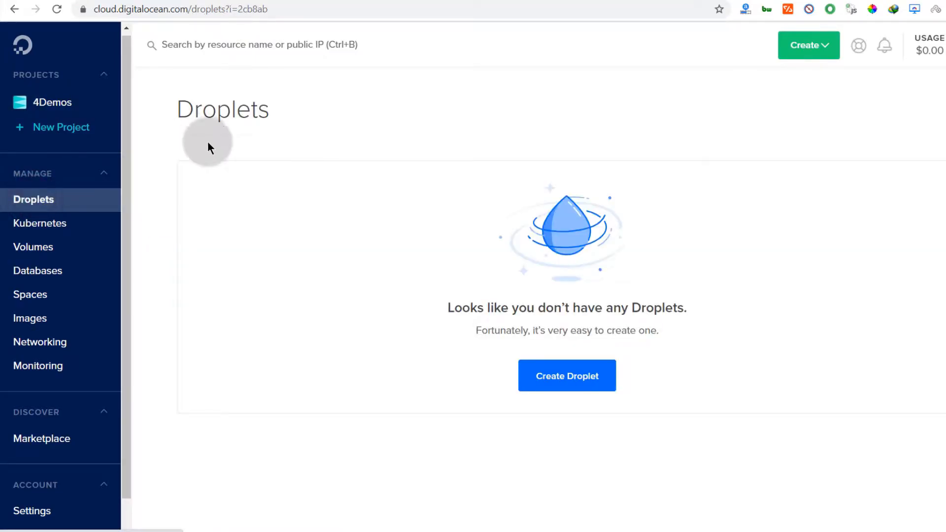
pyautogui.click(569, 378)
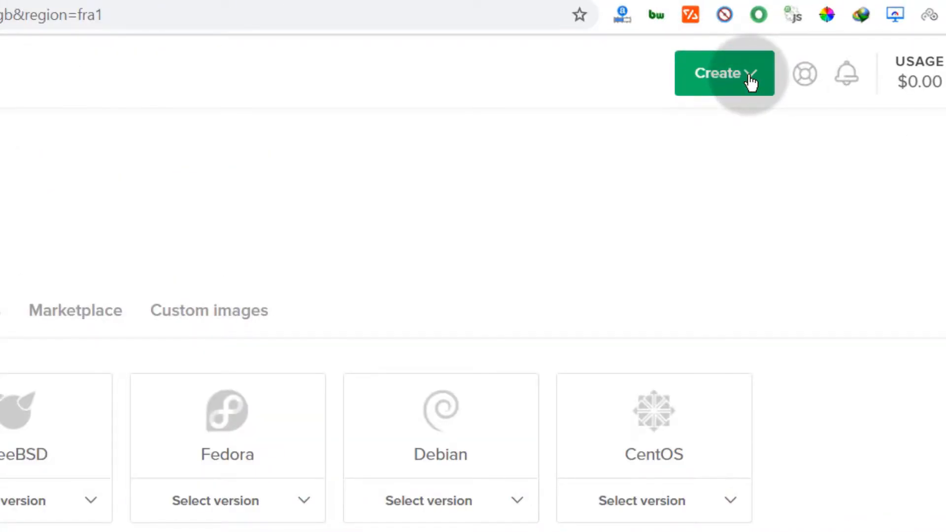
pyautogui.click(750, 78)
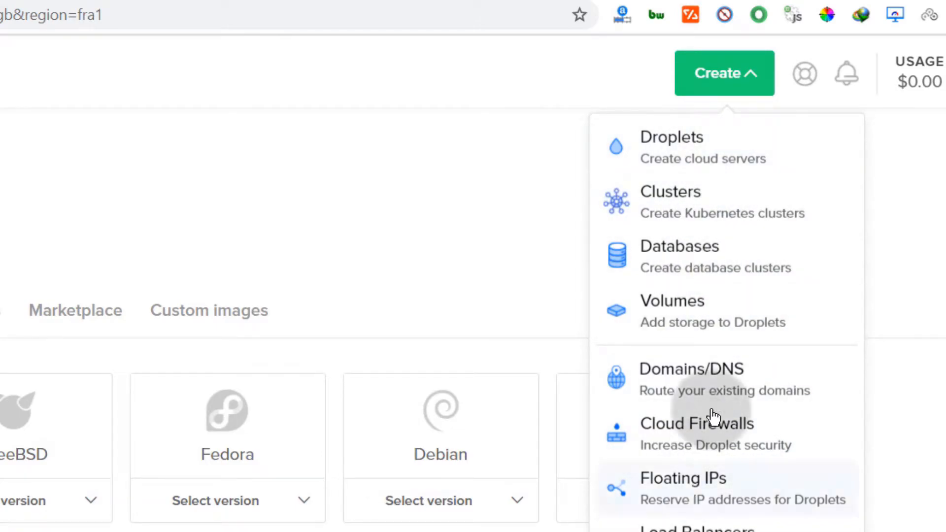
# - Choose Ubuntu 18.04 (LTS) x64 as the new Droplet's distribution image
pyautogui.click(294, 197)
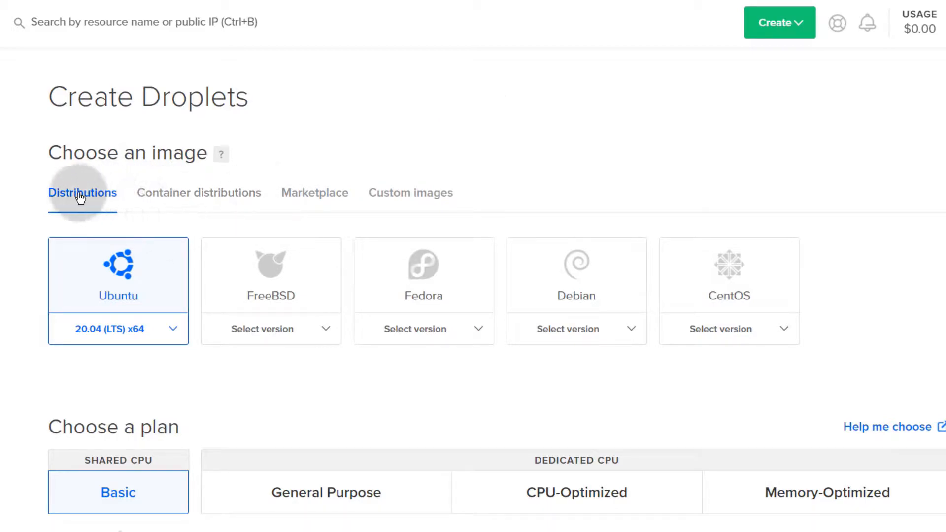
pyautogui.click(174, 328)
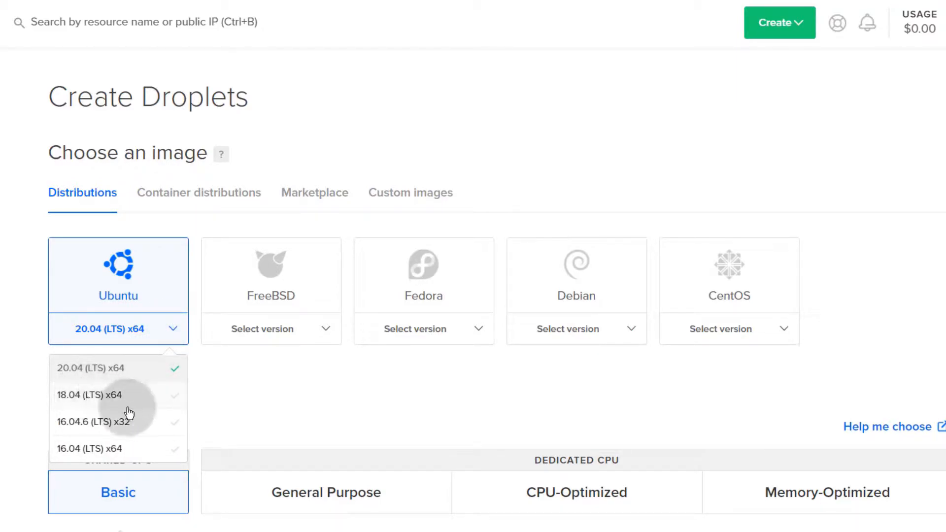
pyautogui.click(79, 397)
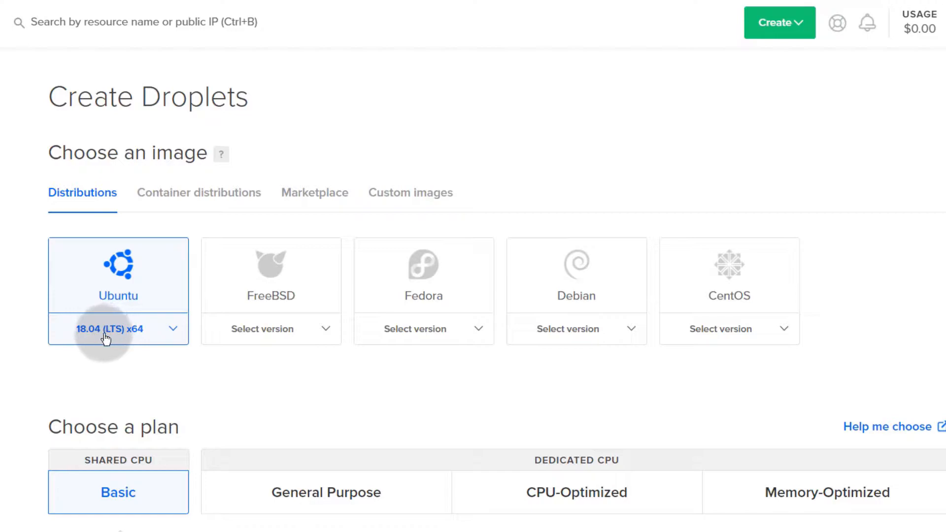
# - Look through the available versions of the other distributions, including FreeBSD, Fedora and CentOS, without selecting one
pyautogui.click(321, 326)
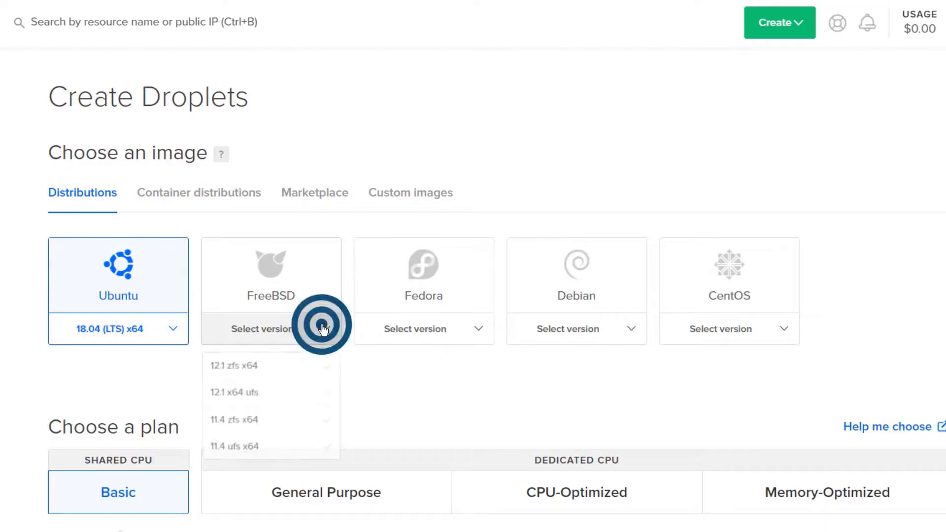
pyautogui.click(403, 378)
pyautogui.click(476, 327)
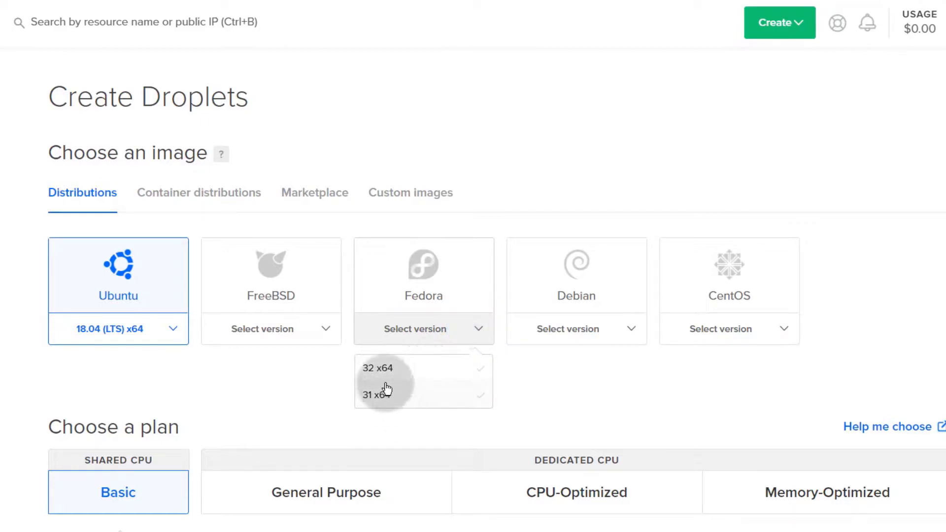
pyautogui.click(585, 390)
pyautogui.click(781, 331)
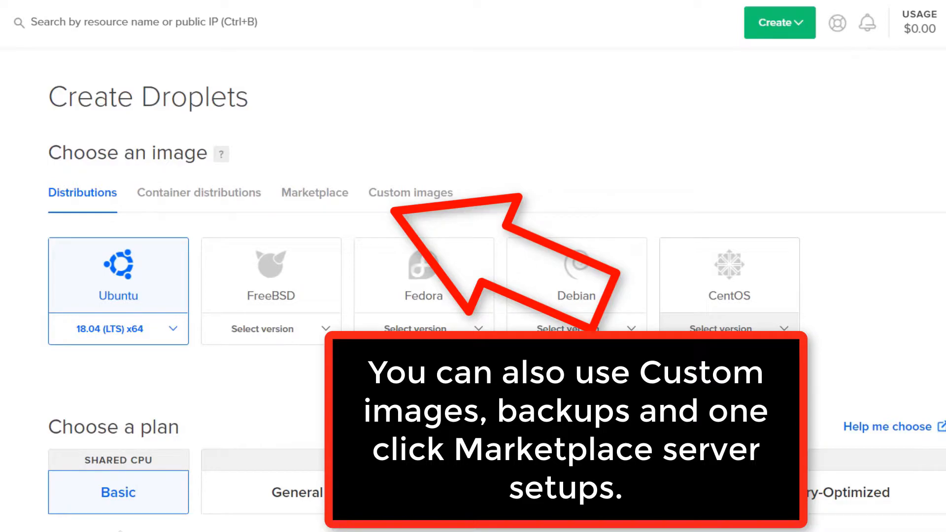
# - Choose the Basic shared CPU plan at $5/mo with 1 GB memory, 1 CPU and 25 GB SSD disk
pyautogui.scroll(-5, 321, 380)
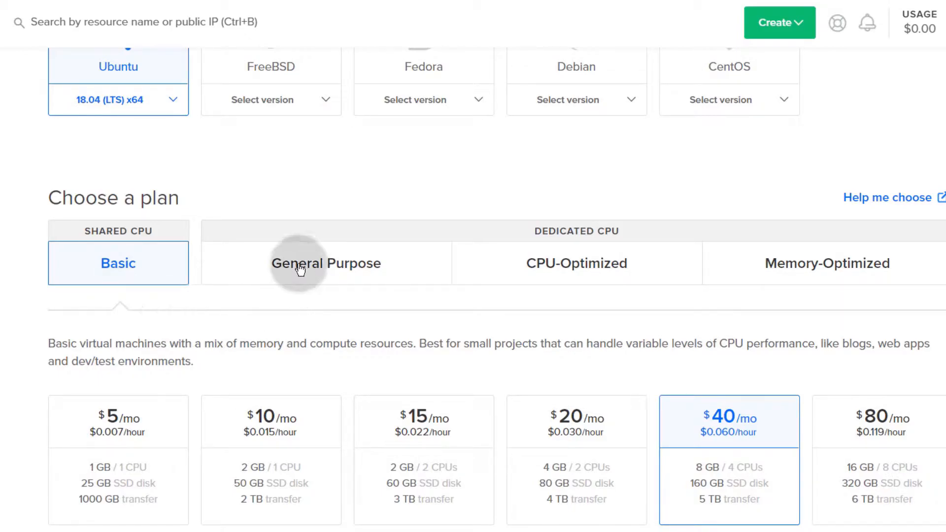
pyautogui.click(116, 272)
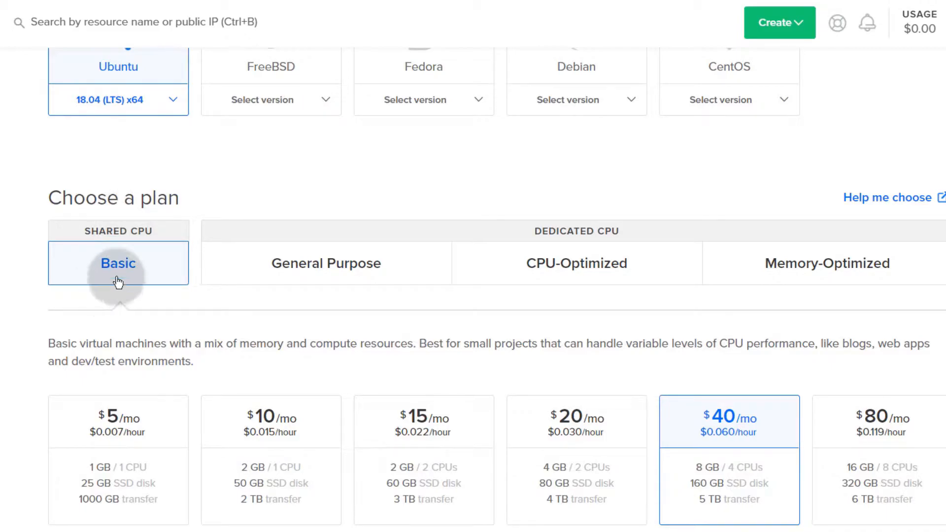
pyautogui.scroll(-5, 124, 261)
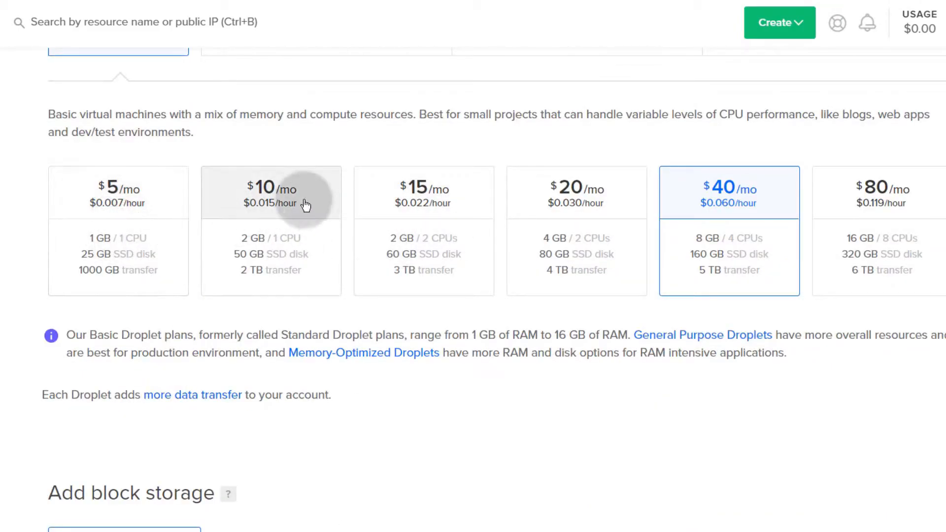
pyautogui.click(140, 213)
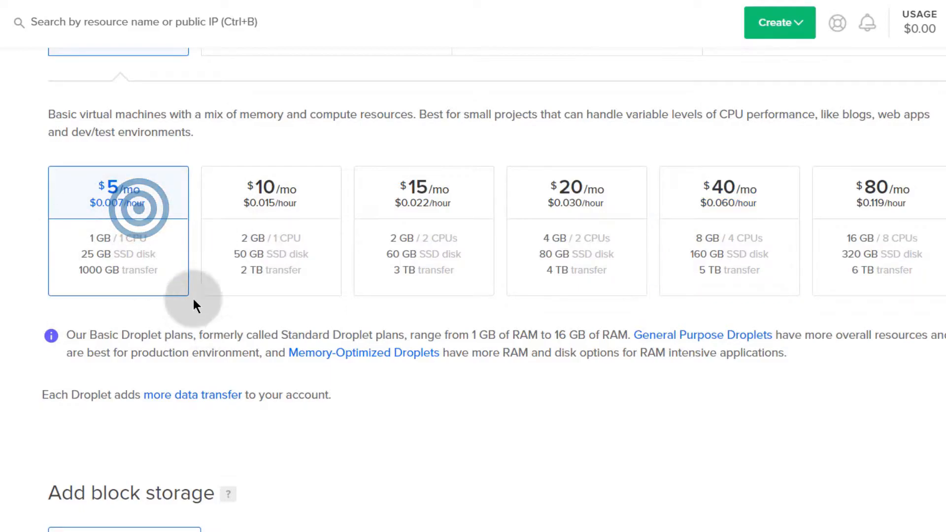
# - Examine the description and prices of the General Purpose dedicated CPU plans, and return to the Basic plan
pyautogui.scroll(5, 167, 345)
pyautogui.click(282, 261)
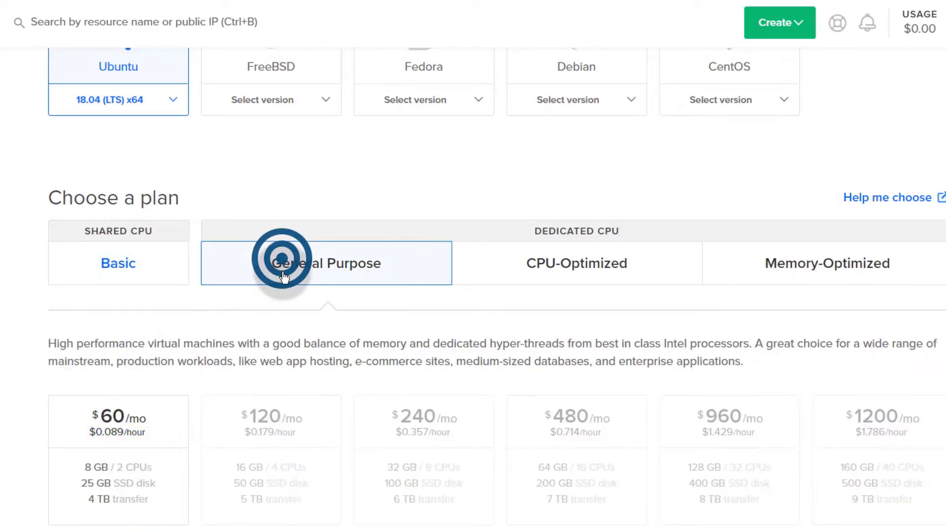
pyautogui.scroll(-3, 395, 201)
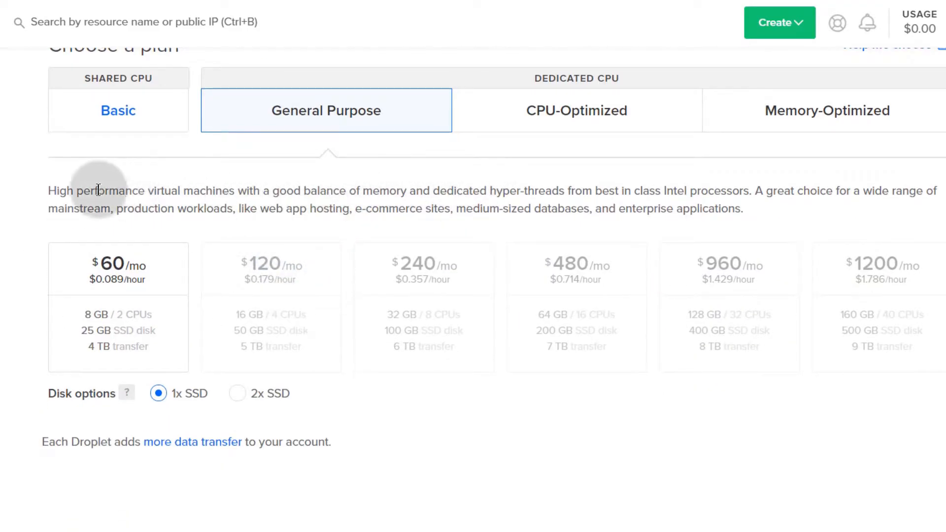
pyautogui.doubleClick(54, 190)
pyautogui.moveTo(83, 189); pyautogui.dragTo(141, 186)
pyautogui.click(305, 192)
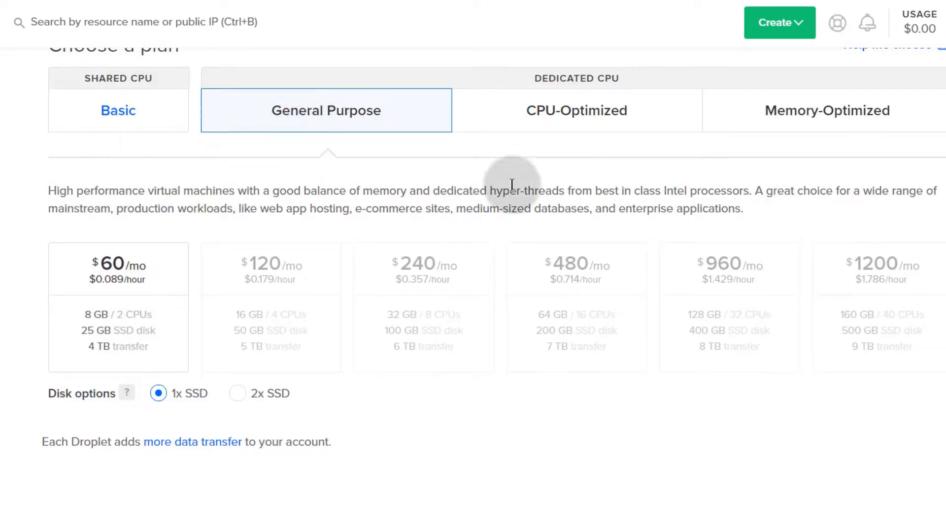
pyautogui.click(99, 107)
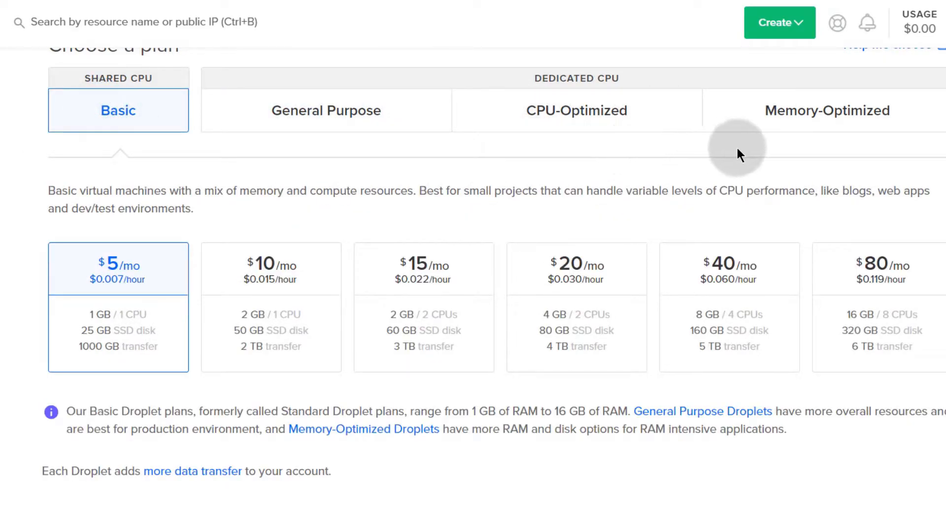
# - Add a block storage volume to the Droplet with a custom size of 50 GB
pyautogui.scroll(-2, 183, 217)
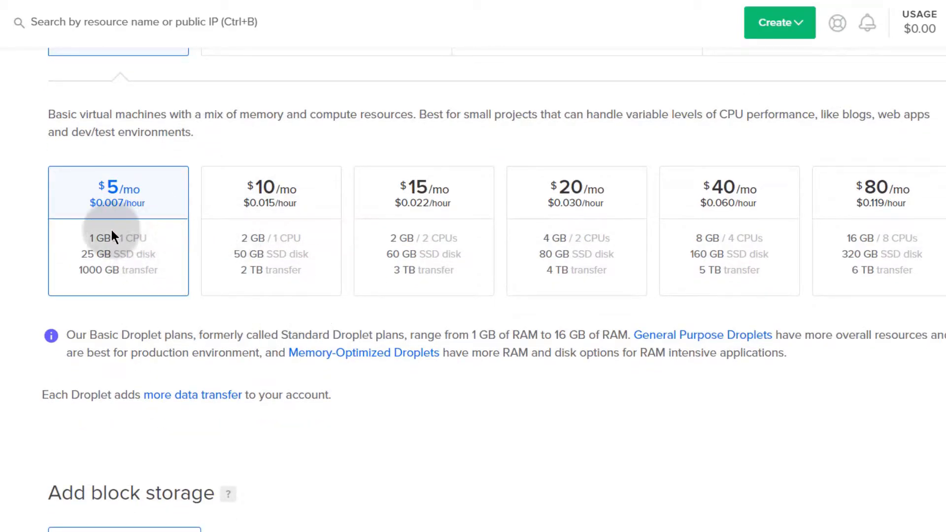
pyautogui.scroll(-5, 108, 260)
pyautogui.scroll(-3, 109, 262)
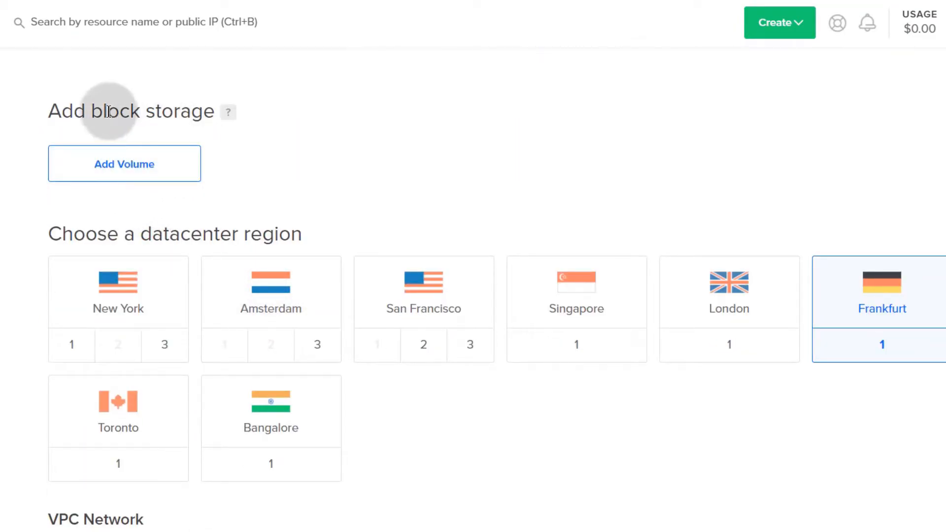
pyautogui.click(230, 114)
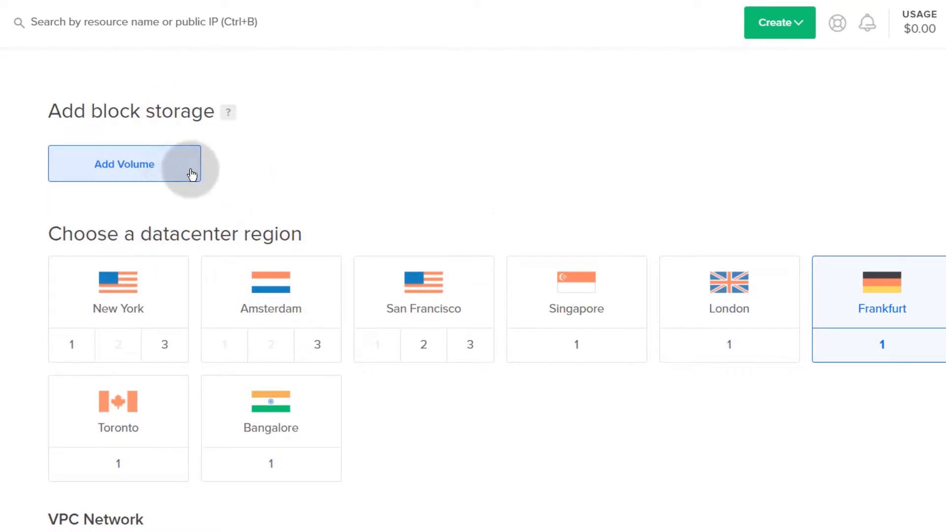
pyautogui.click(102, 172)
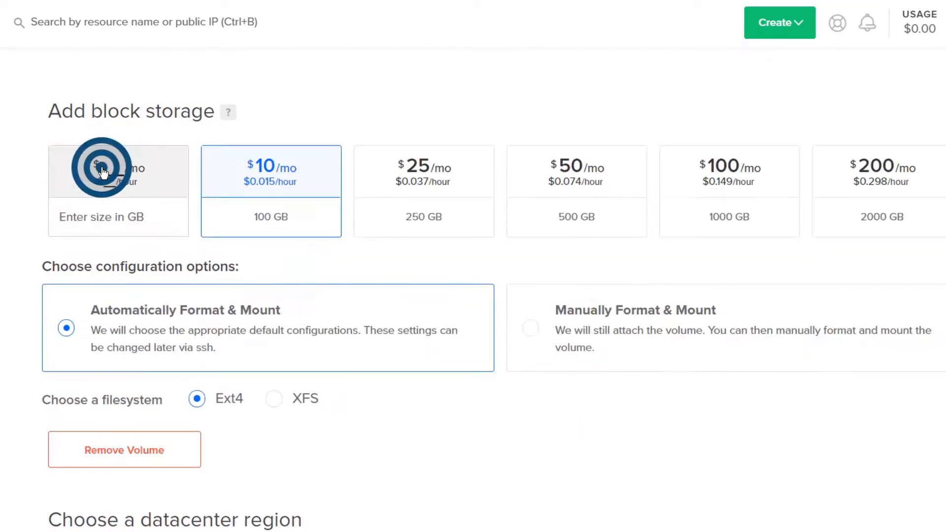
pyautogui.scroll(-3, 118, 182)
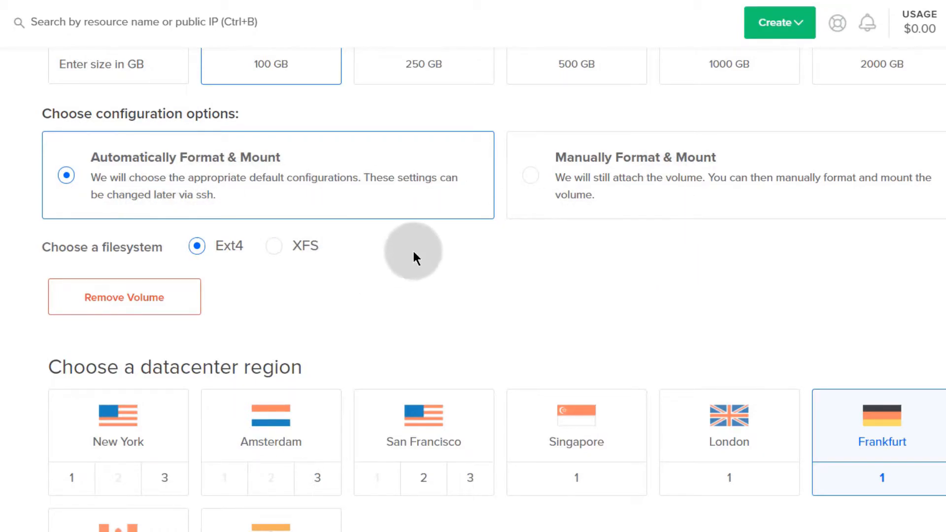
pyautogui.scroll(3, 222, 295)
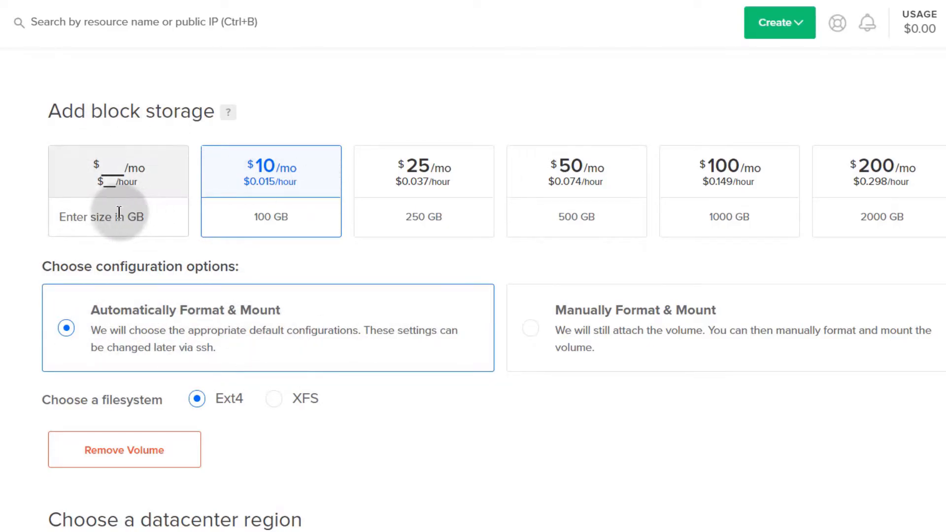
pyautogui.click(103, 220)
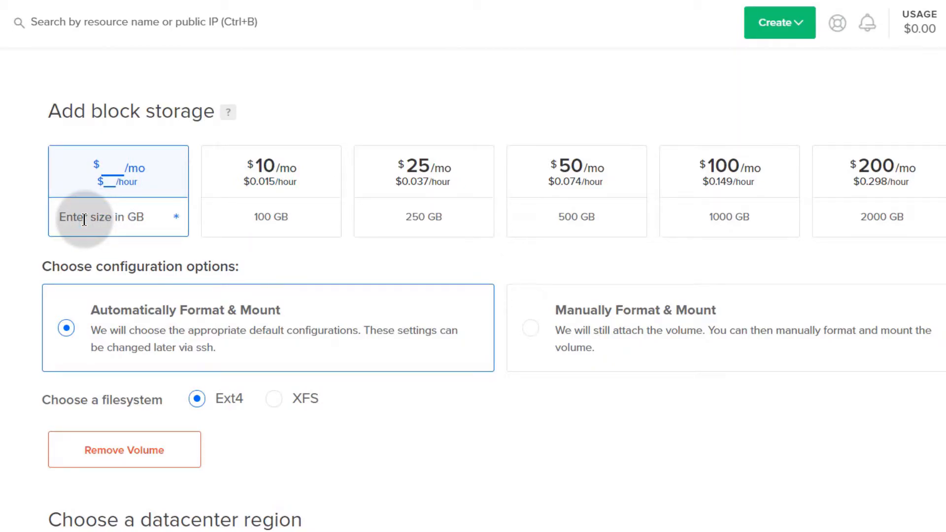
pyautogui.write('50')
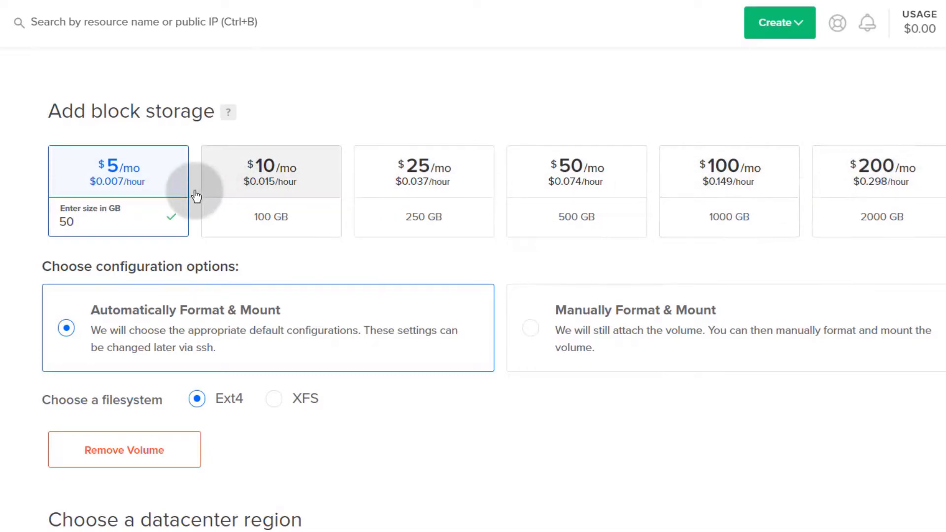
# - Remove the block storage volume from the Droplet configuration
pyautogui.scroll(-3, 193, 256)
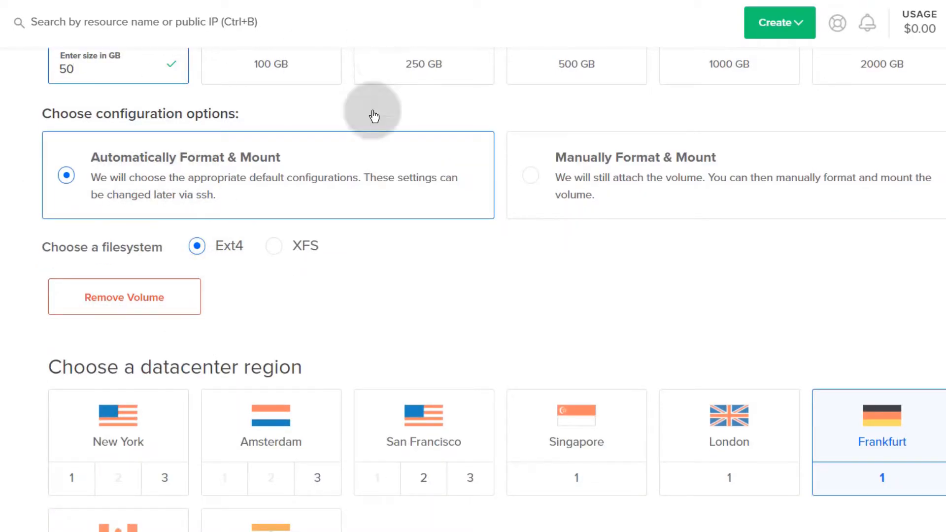
pyautogui.click(106, 297)
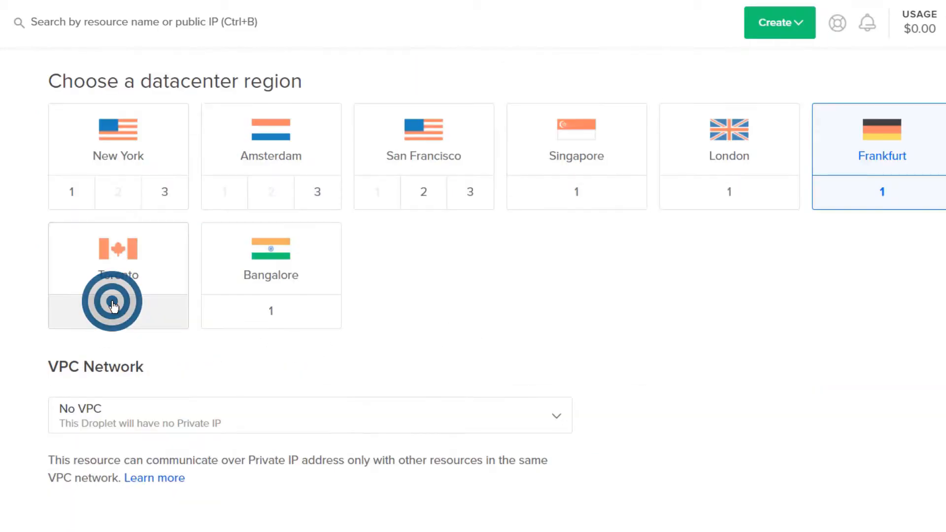
pyautogui.scroll(9, 259, 340)
pyautogui.scroll(-5, 114, 340)
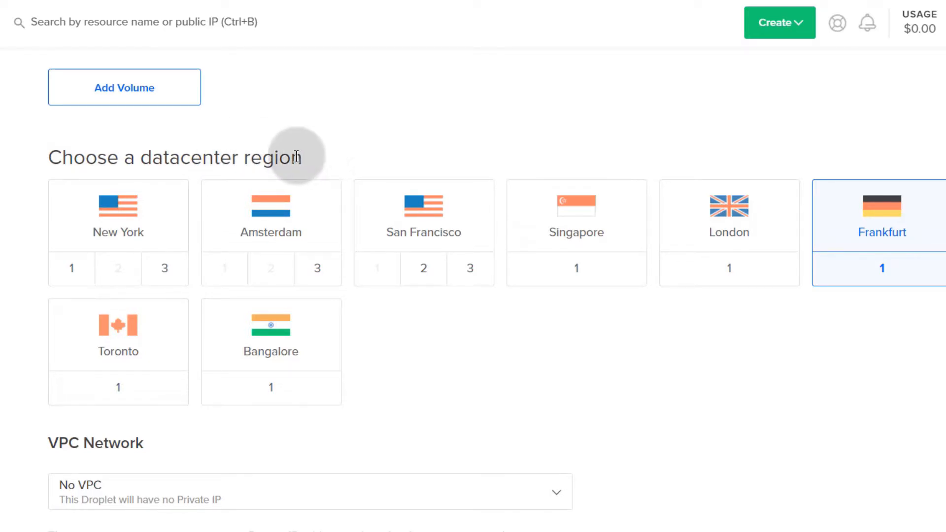
# - Try the New York datacenters, and set the Droplet's datacenter region to Amsterdam 3
pyautogui.moveTo(142, 158); pyautogui.dragTo(236, 158)
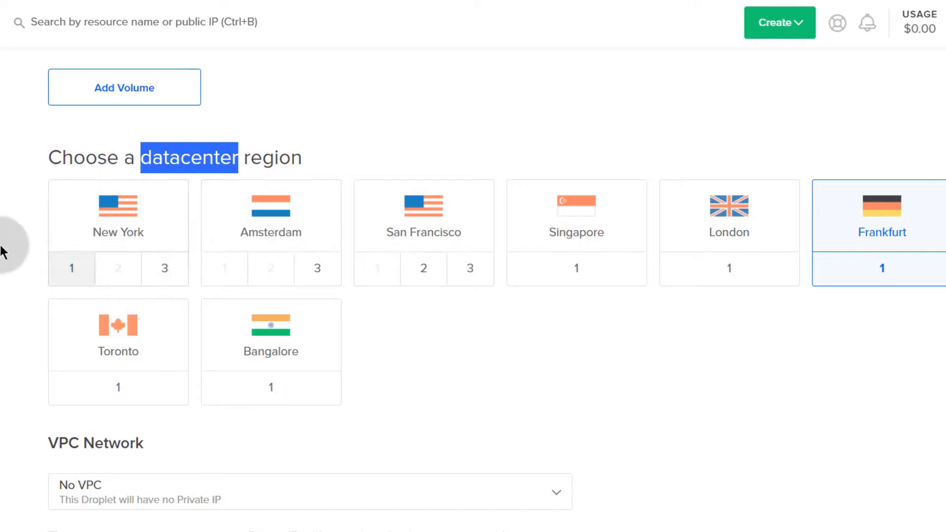
pyautogui.click(71, 268)
pyautogui.click(165, 275)
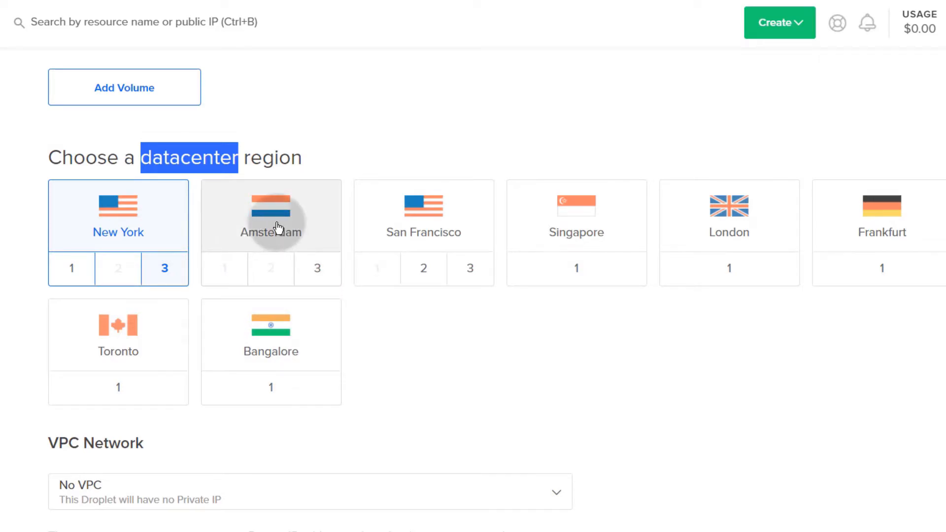
pyautogui.click(316, 268)
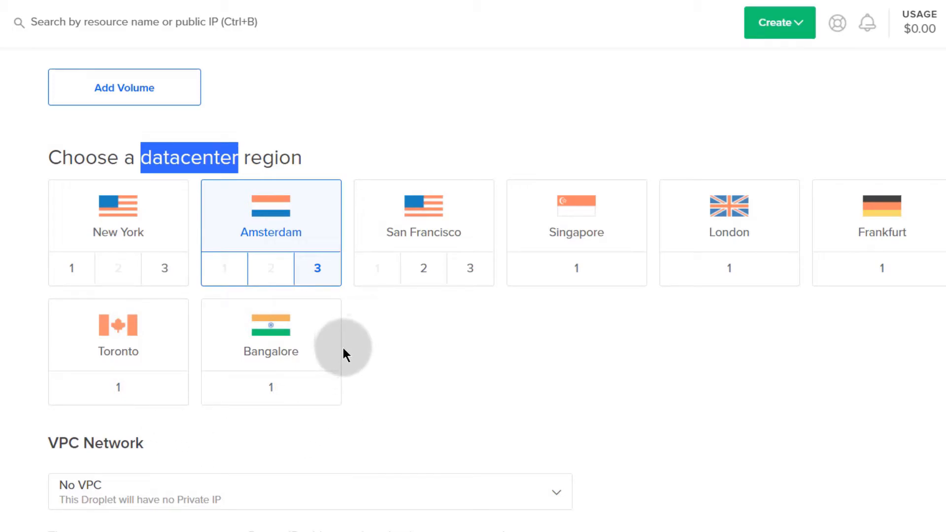
# - Set the Droplet's VPC network to default-ams3 and review the note about private IP communication
pyautogui.scroll(-3, 39, 443)
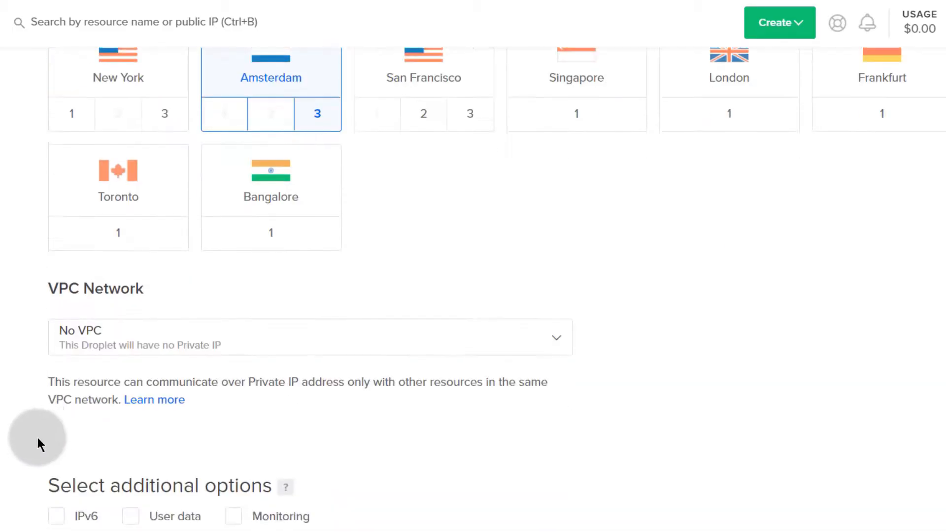
pyautogui.scroll(-2, 36, 437)
pyautogui.click(87, 264)
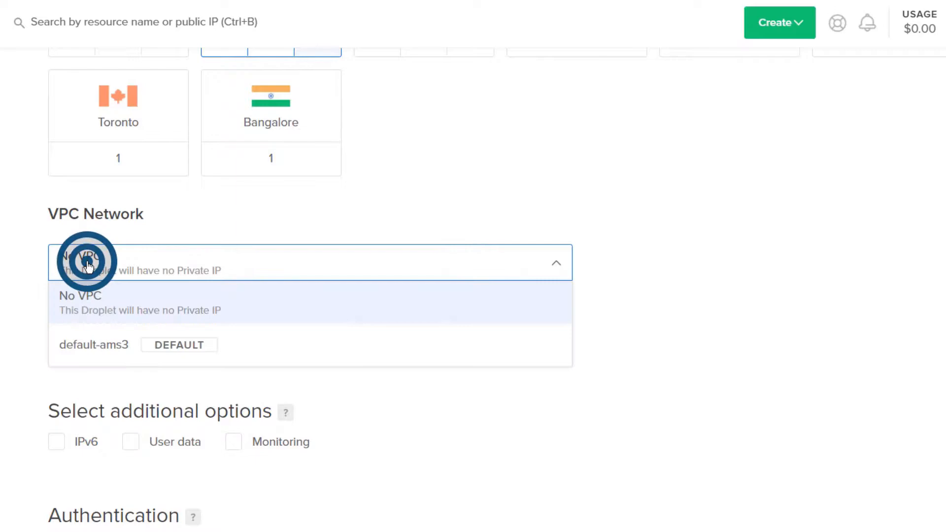
pyautogui.click(84, 345)
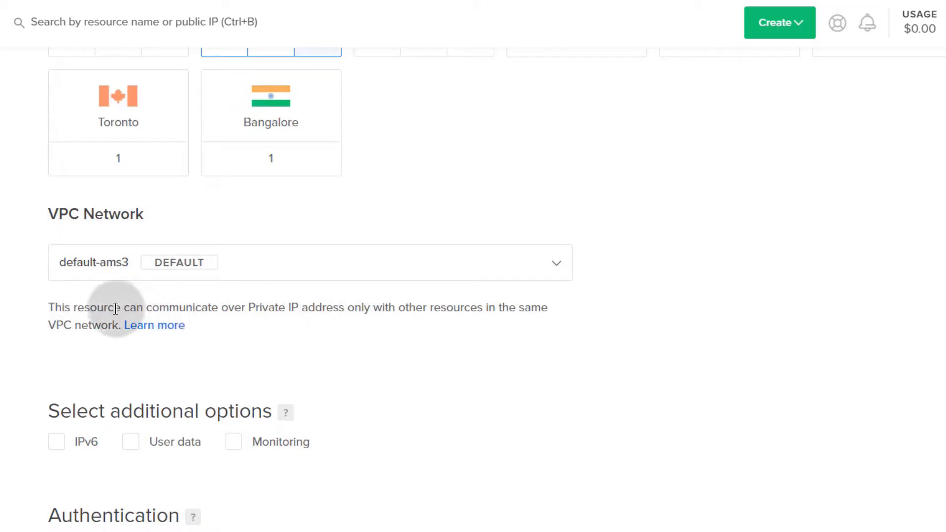
pyautogui.moveTo(148, 308); pyautogui.dragTo(300, 308)
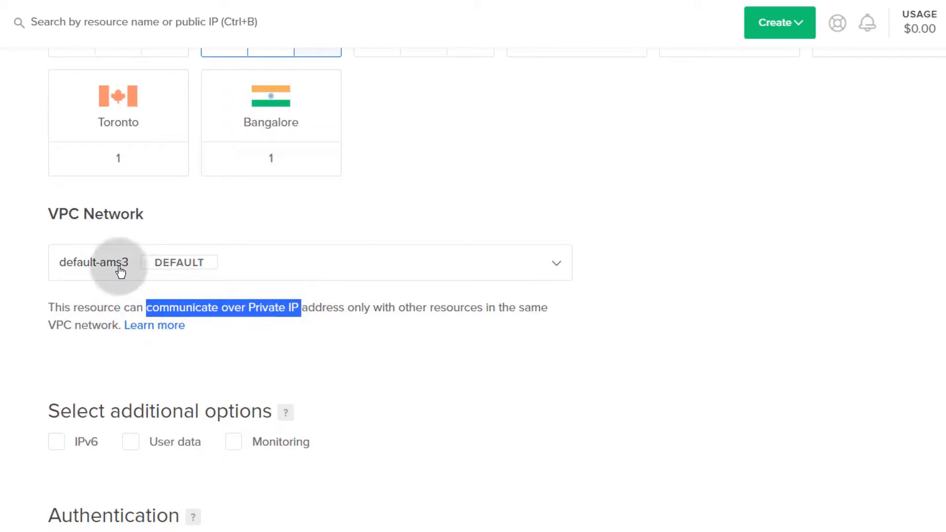
pyautogui.click(47, 218)
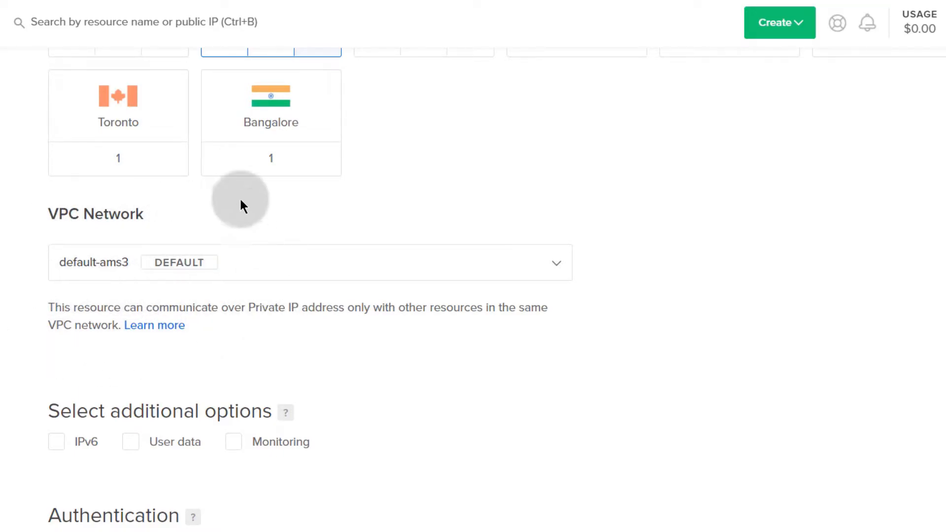
# - Enable IPv6 in the Droplet's additional options
pyautogui.scroll(-3, 330, 360)
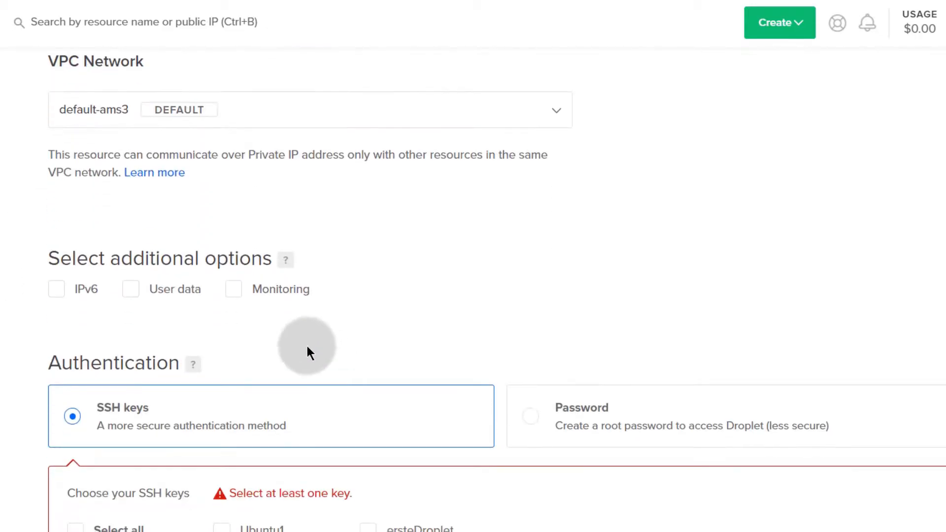
pyautogui.click(58, 291)
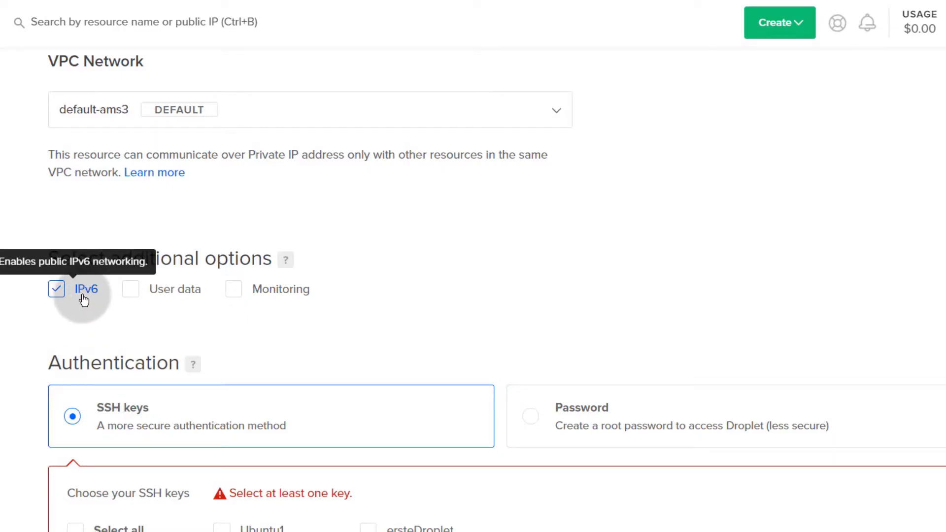
# - Turn on the User data option to review its metadata description and entry field, and turn it off again
pyautogui.click(133, 292)
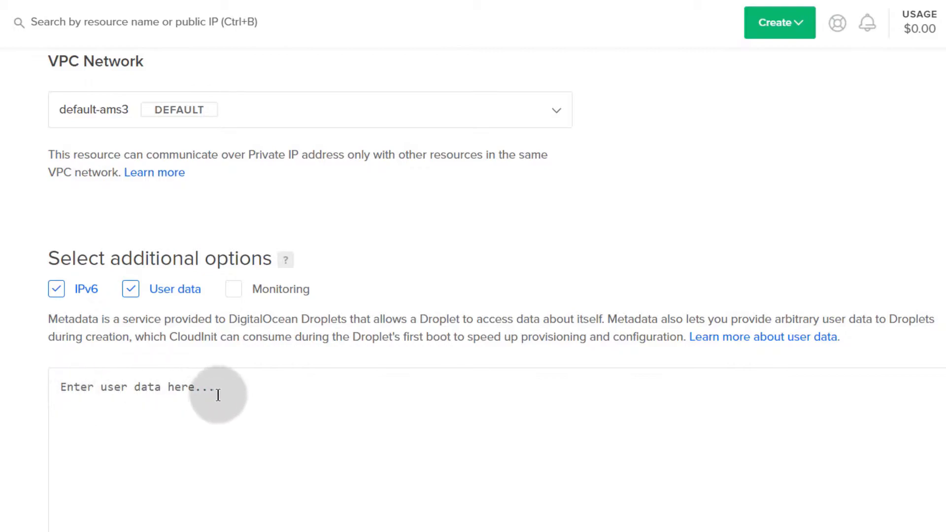
pyautogui.scroll(-5, 211, 401)
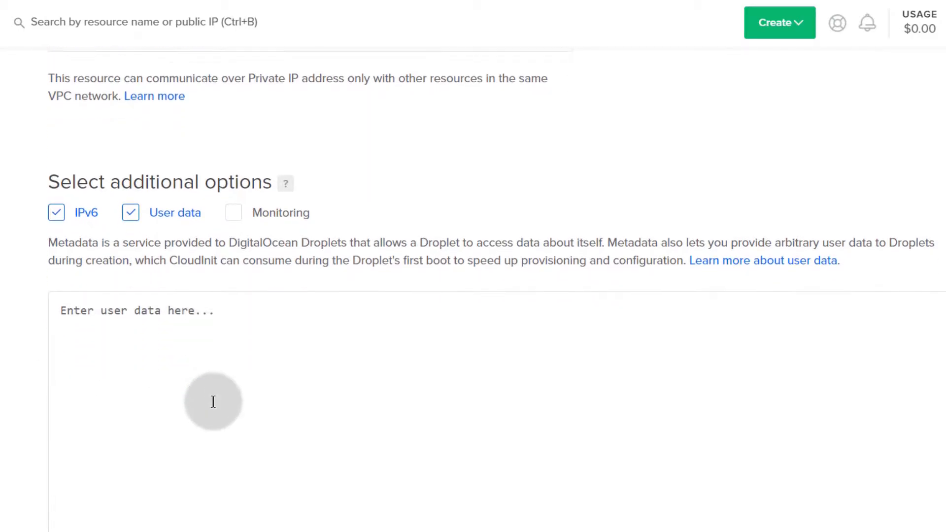
pyautogui.scroll(-3, 216, 409)
pyautogui.scroll(7, 215, 404)
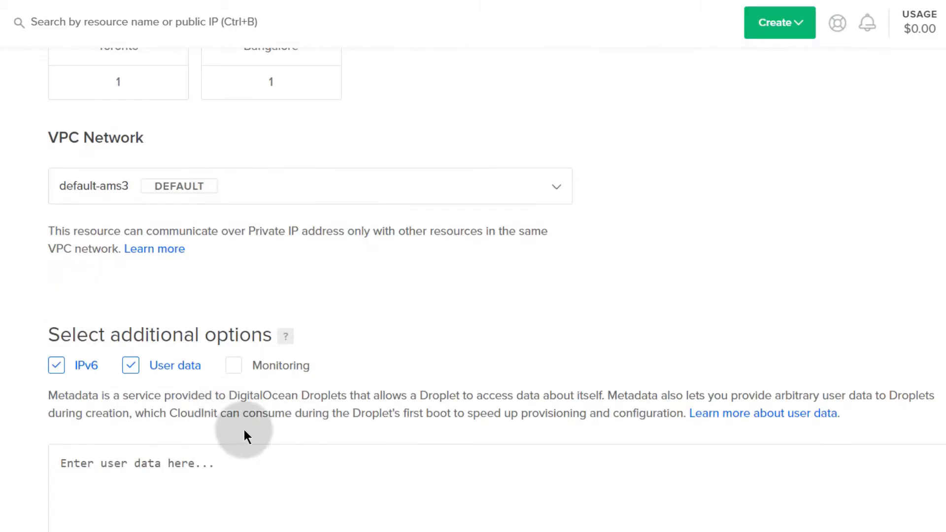
pyautogui.scroll(-3, 258, 420)
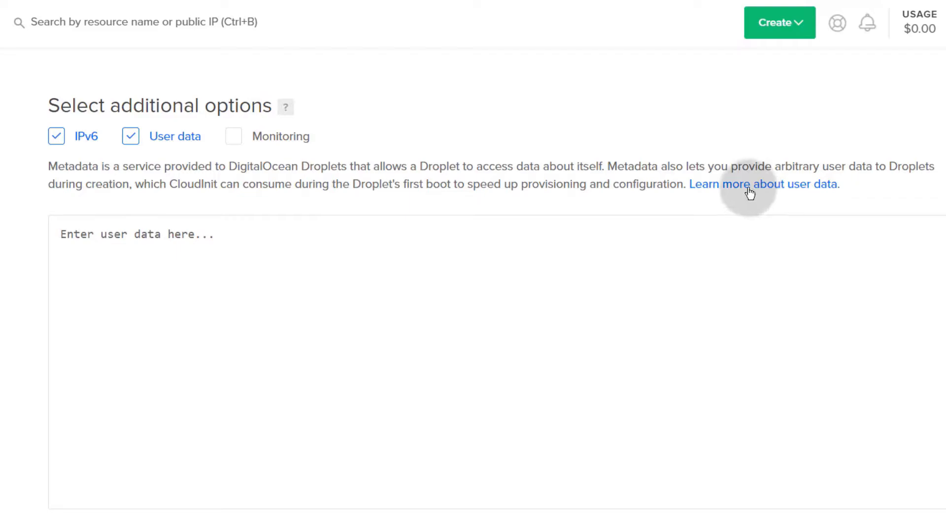
pyautogui.click(131, 137)
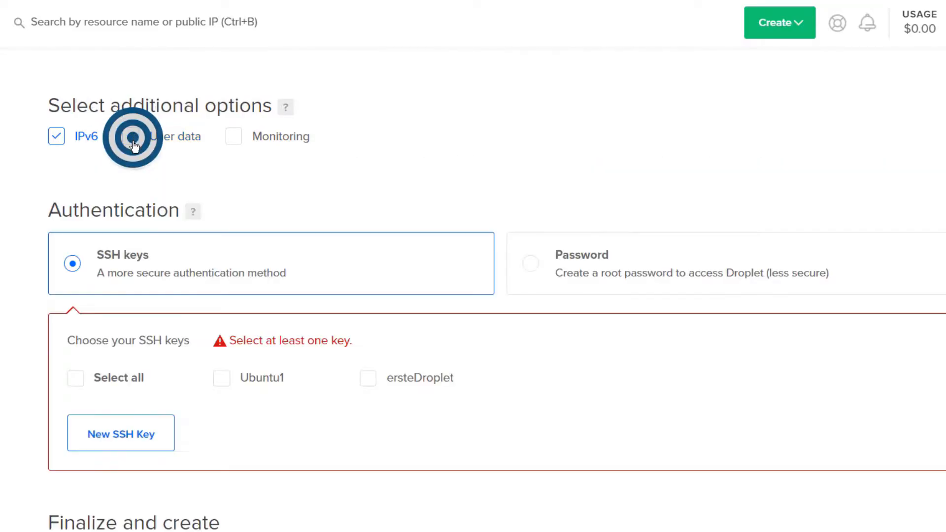
# - Enable Monitoring in the Droplet's additional options and review the available authentication methods
pyautogui.click(229, 139)
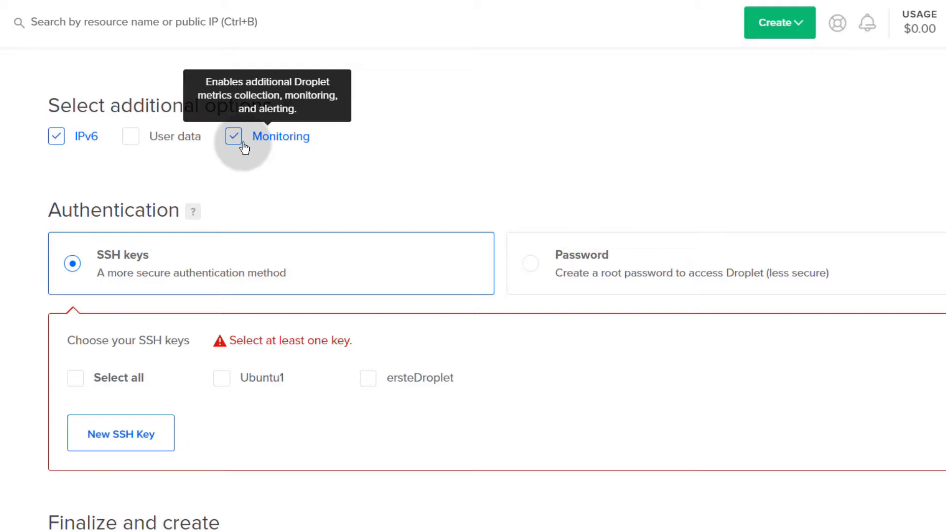
pyautogui.scroll(-5, 59, 199)
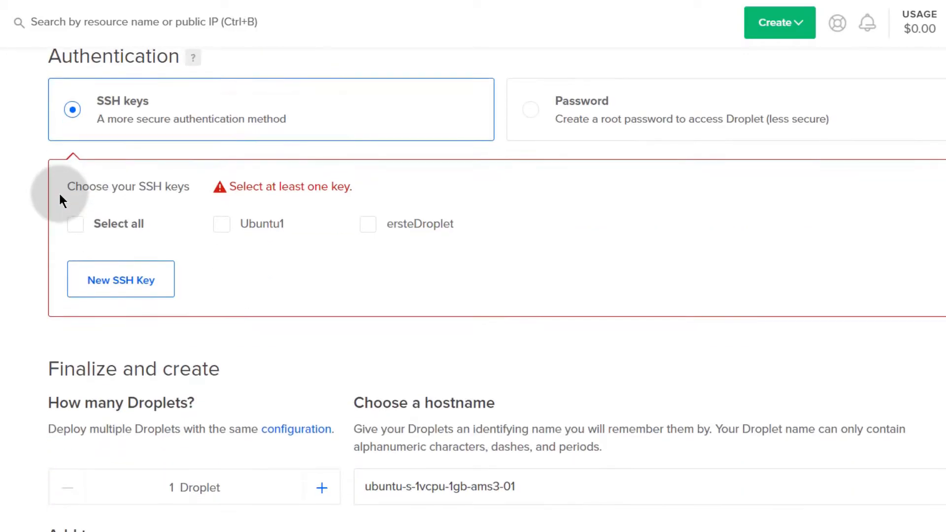
pyautogui.scroll(2, 59, 199)
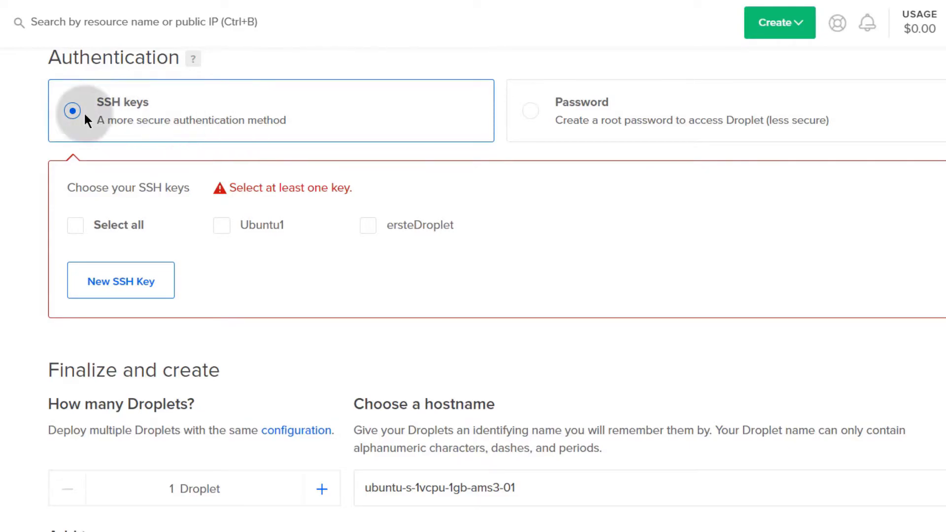
# - Choose Password as the Droplet's authentication method and enter the root password
pyautogui.click(544, 108)
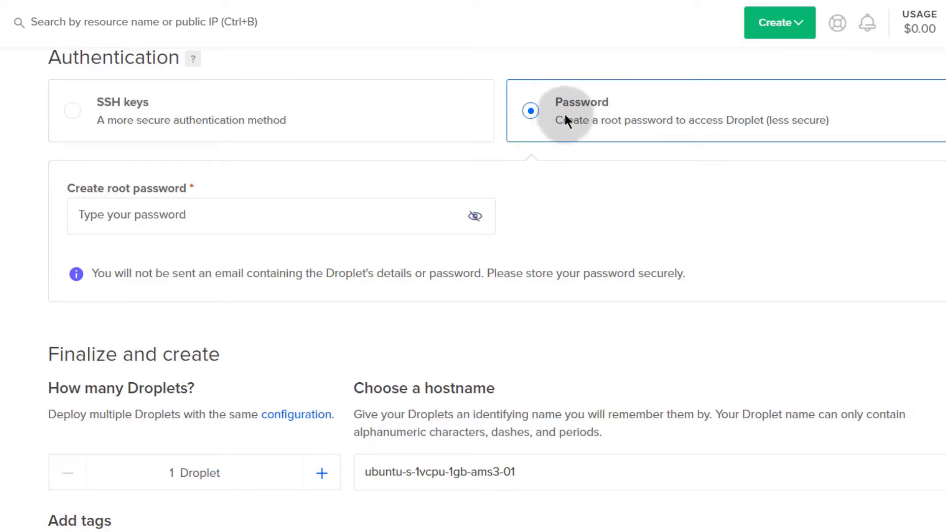
pyautogui.click(617, 104)
pyautogui.click(52, 221)
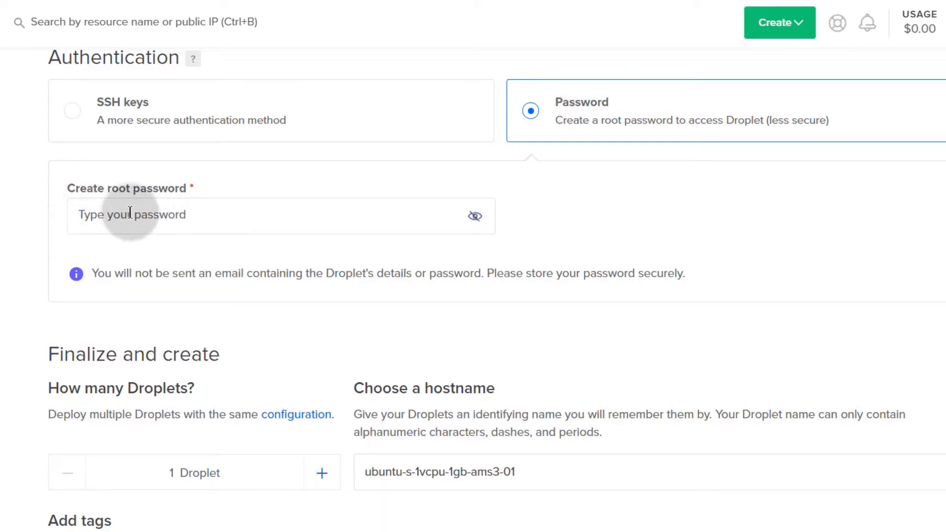
pyautogui.doubleClick(108, 188)
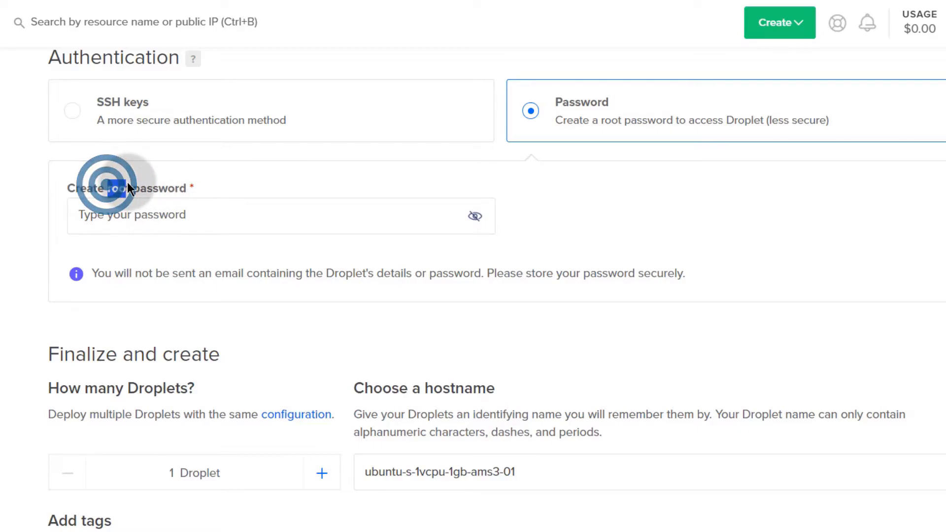
pyautogui.click(213, 182)
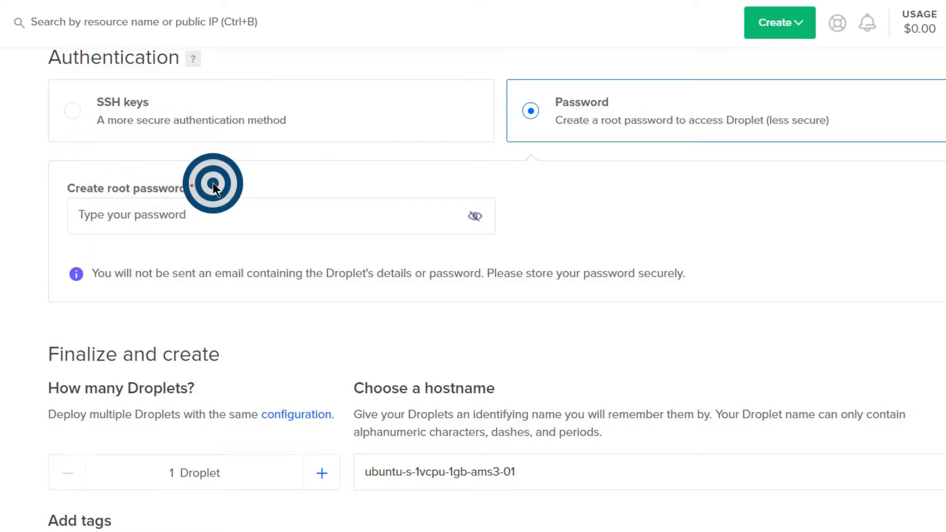
pyautogui.hotkey('ctrl', 'v')
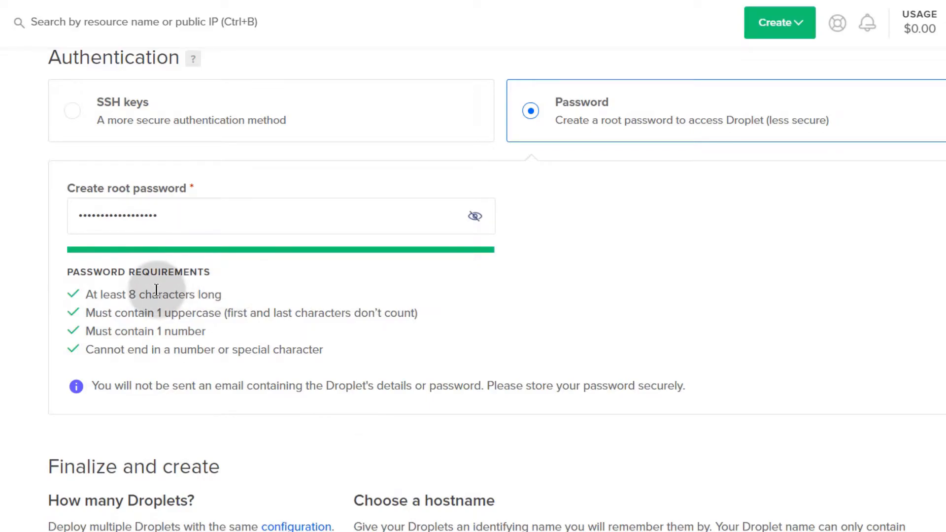
# - Review the requirements for the root password's length, uppercase letter, number and ending character
pyautogui.moveTo(87, 296); pyautogui.dragTo(325, 364)
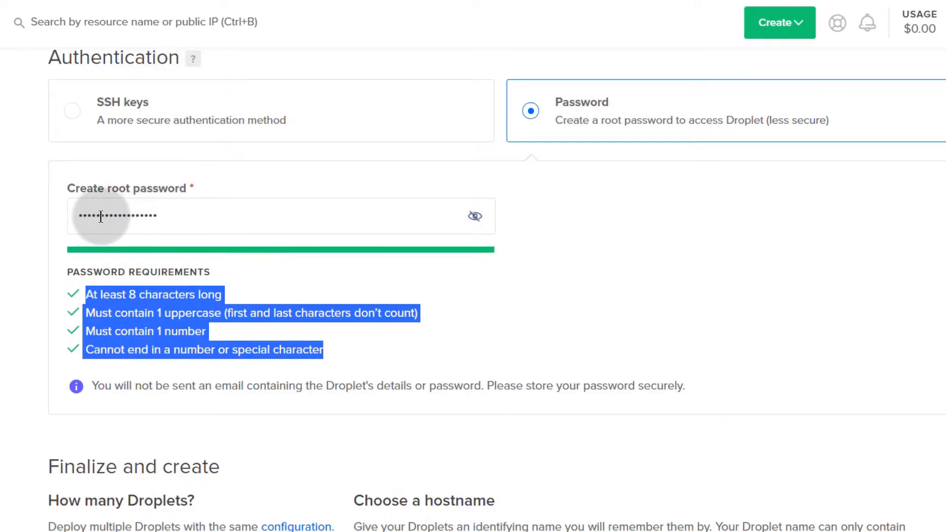
pyautogui.click(25, 248)
pyautogui.scroll(-5, 74, 271)
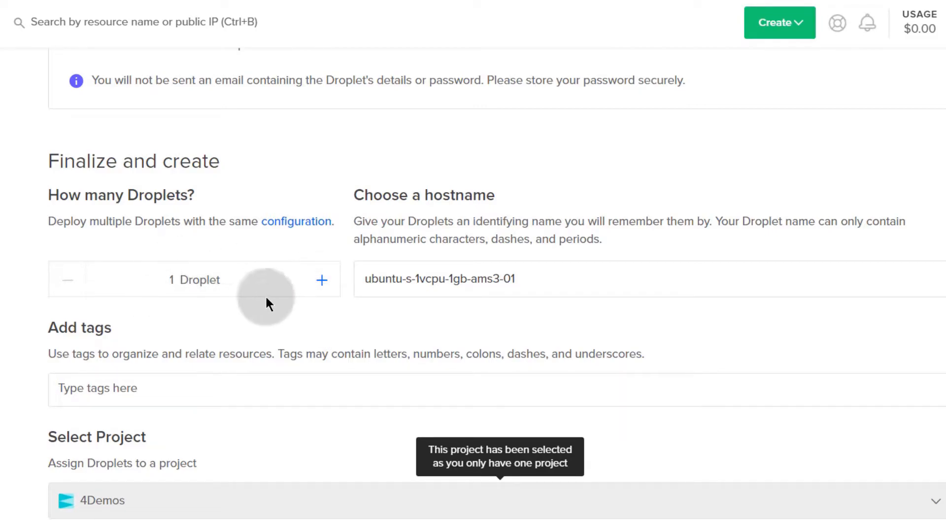
# - Change the Droplet's image to CentOS version 7.6 x64
pyautogui.scroll(10, 315, 293)
pyautogui.scroll(10, 337, 293)
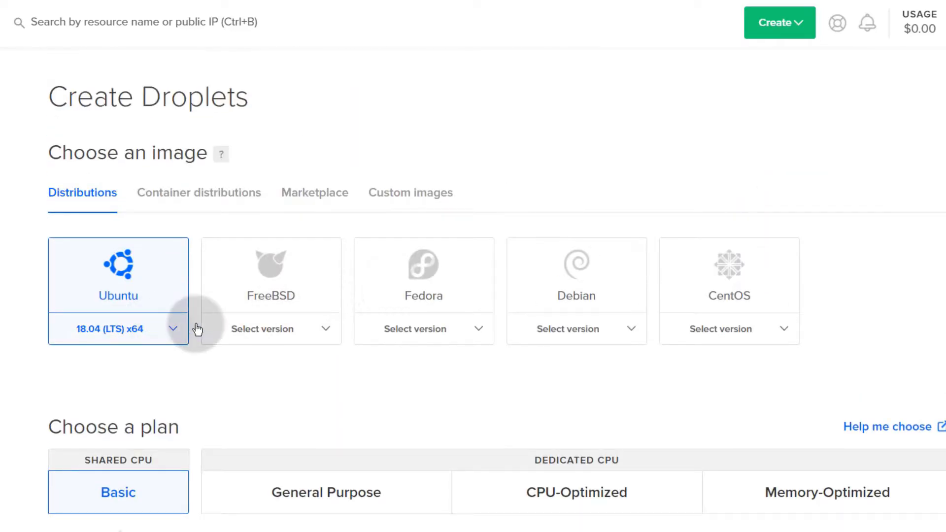
pyautogui.click(776, 329)
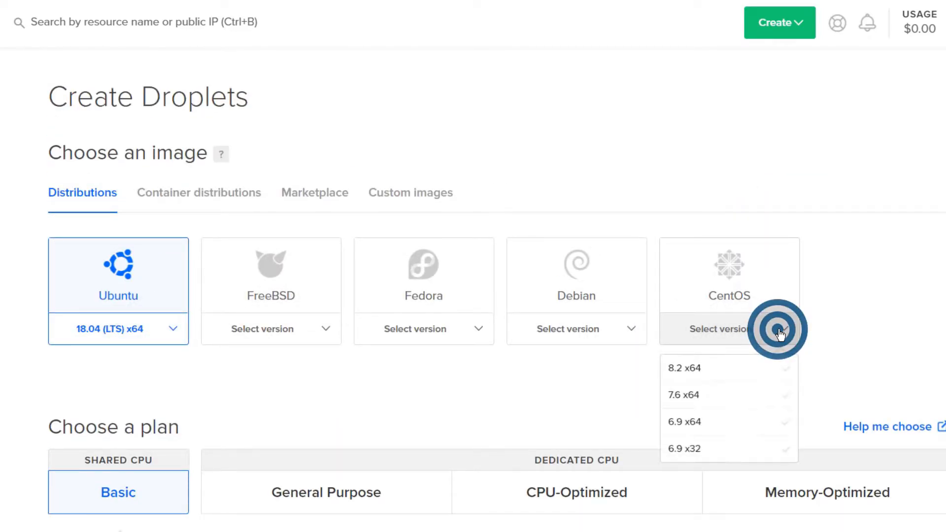
pyautogui.click(683, 396)
pyautogui.scroll(-10, 93, 374)
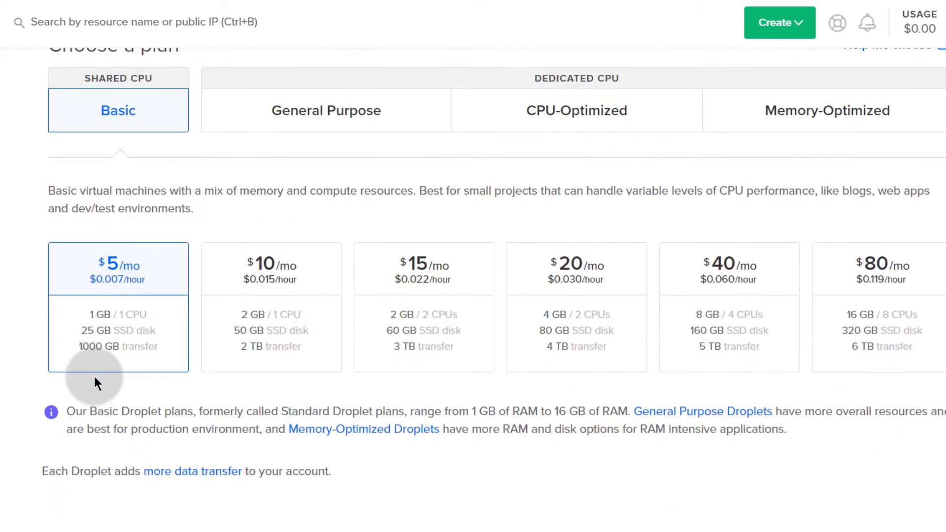
# - Check the Droplet's default hostname and its configuration summary of image, size and region
pyautogui.scroll(-20, 94, 379)
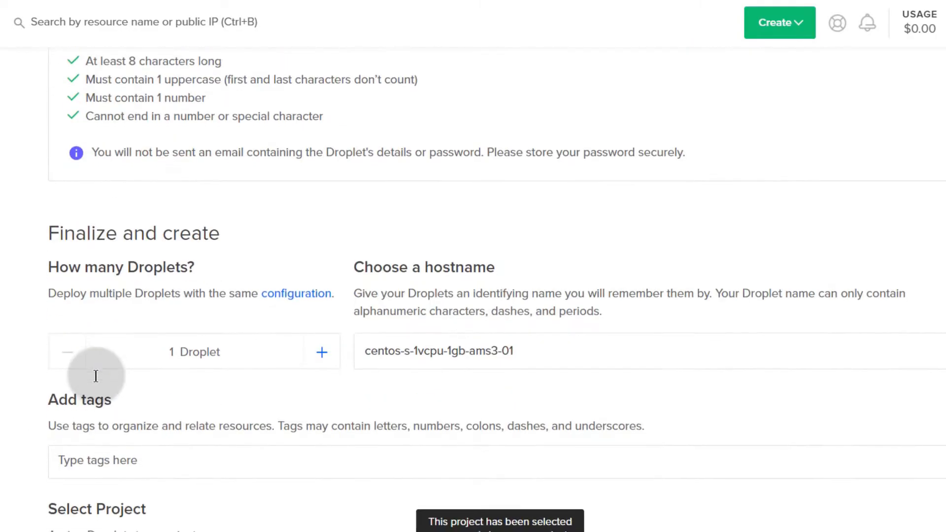
pyautogui.scroll(9, 96, 376)
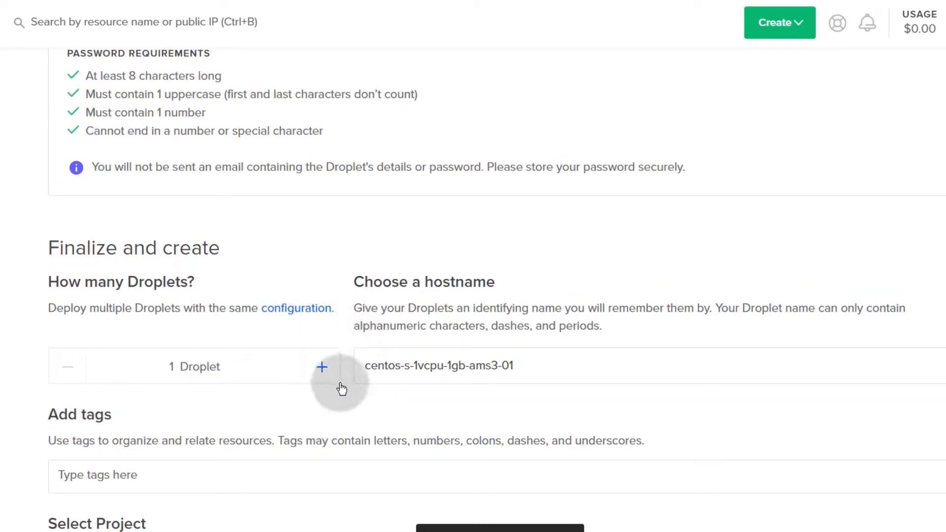
pyautogui.moveTo(303, 308)
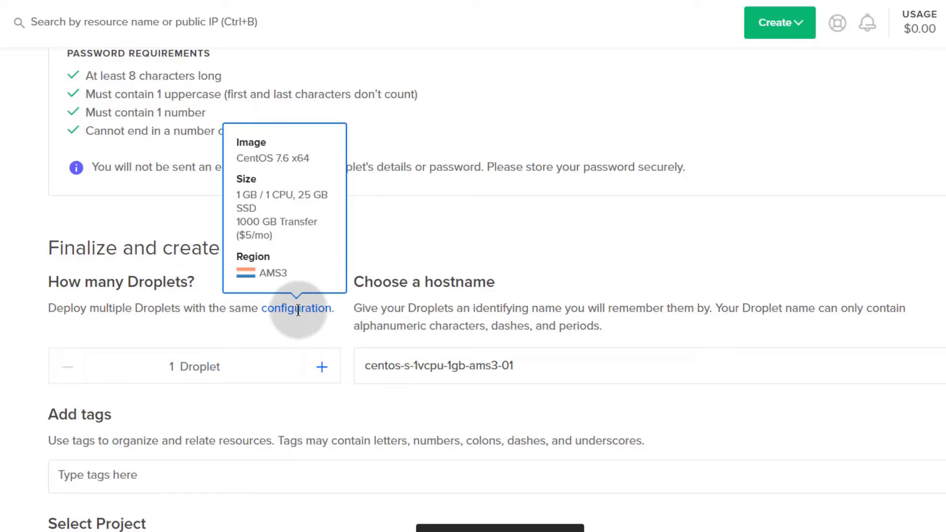
# - Set the Droplet's datacenter region to San Francisco 2 and its VPC network to default-sfo2
pyautogui.scroll(15, 295, 306)
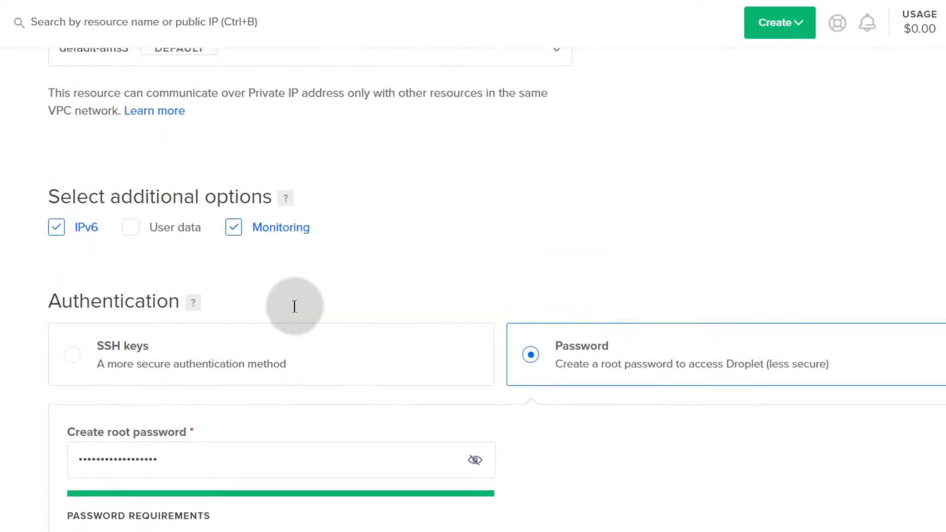
pyautogui.scroll(-2, 320, 374)
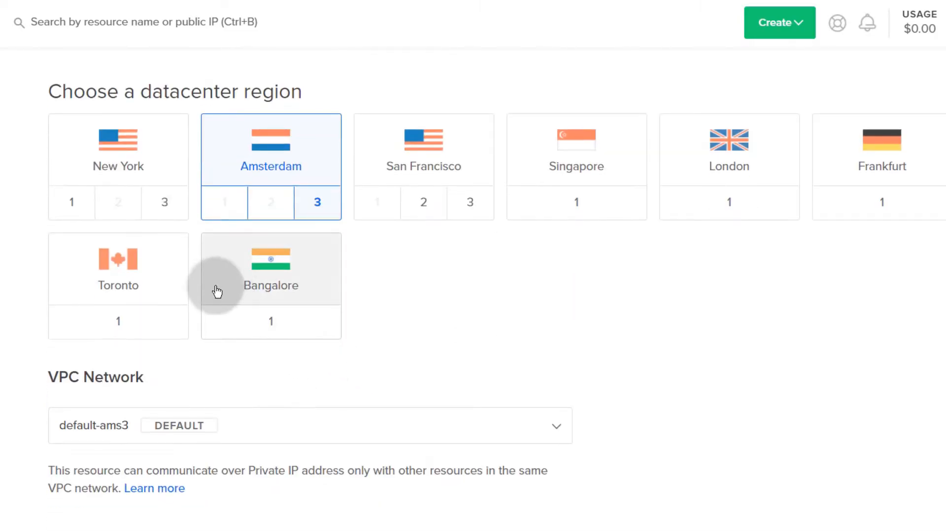
pyautogui.click(427, 207)
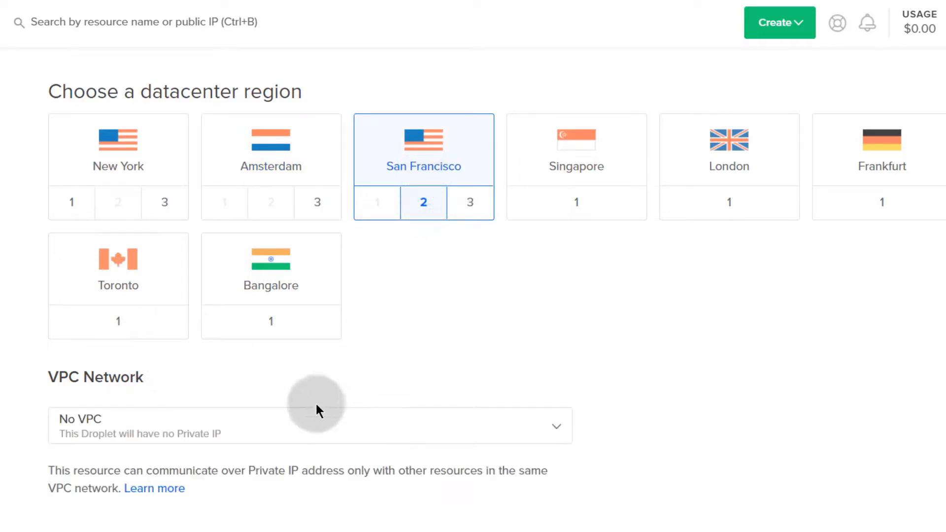
pyautogui.scroll(-3, 195, 465)
pyautogui.click(121, 272)
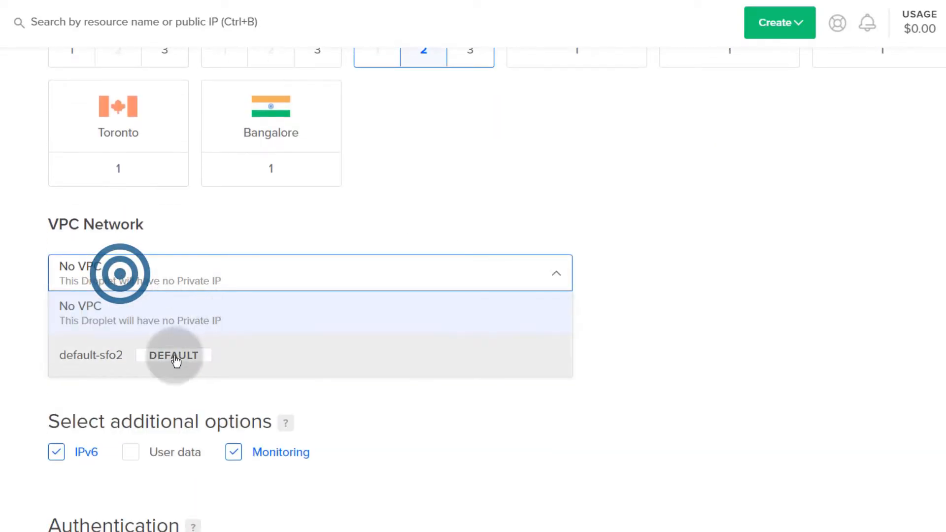
pyautogui.click(103, 355)
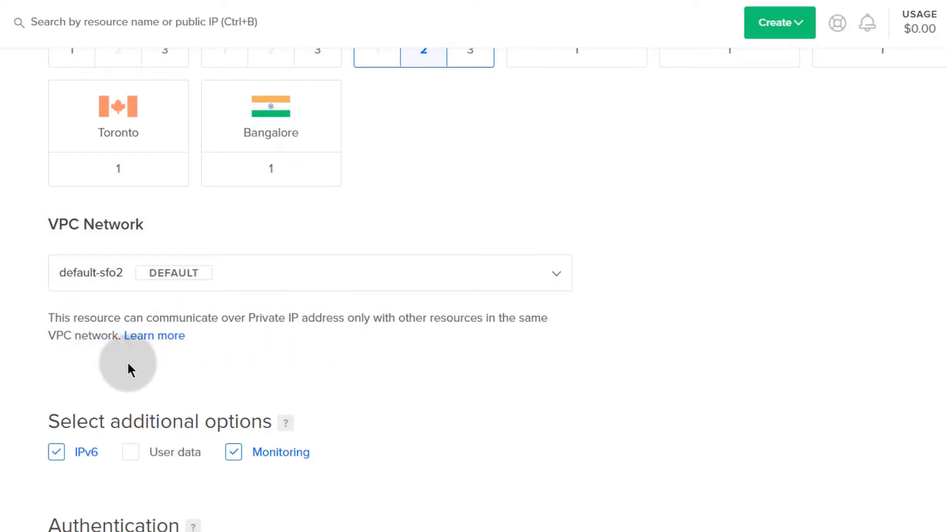
# - Replace the Droplet's hostname with panel90.bizanosa.com
pyautogui.scroll(8, 127, 362)
pyautogui.scroll(8, 121, 364)
pyautogui.scroll(-20, 122, 364)
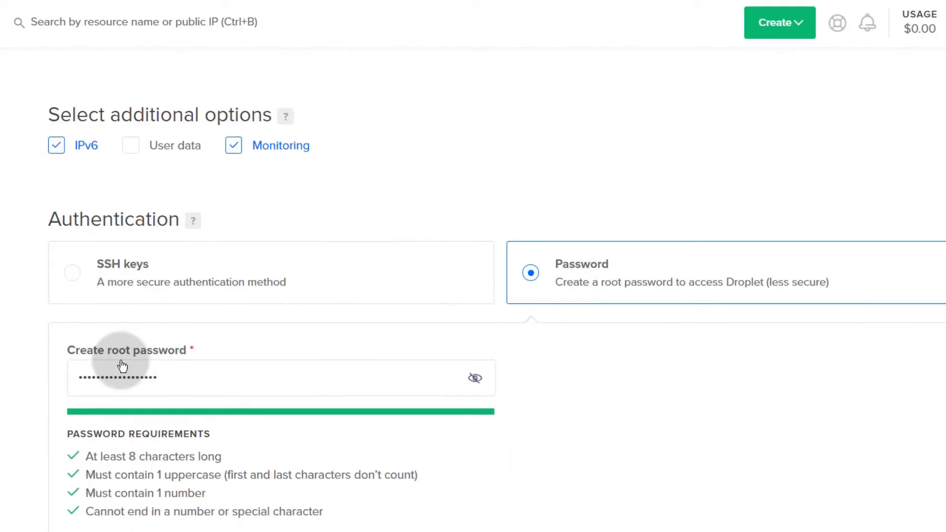
pyautogui.scroll(-5, 122, 362)
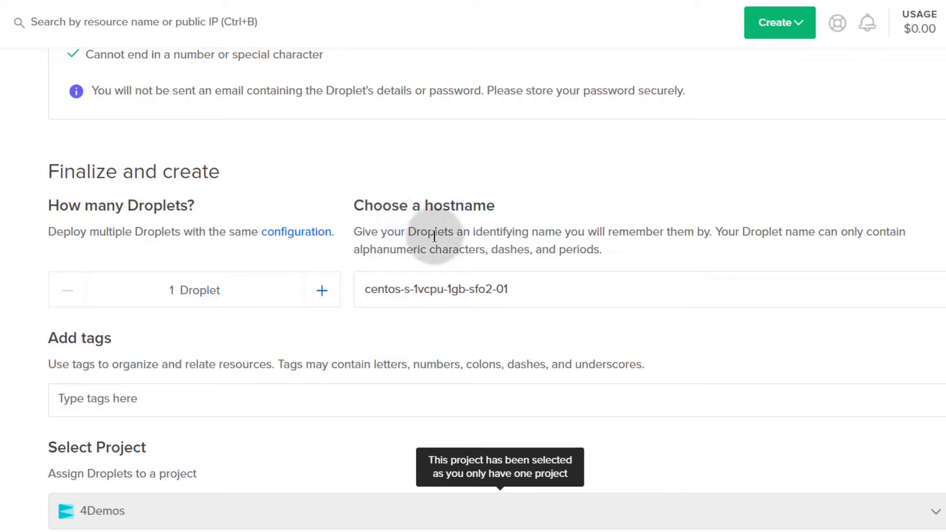
pyautogui.moveTo(362, 287); pyautogui.dragTo(517, 280)
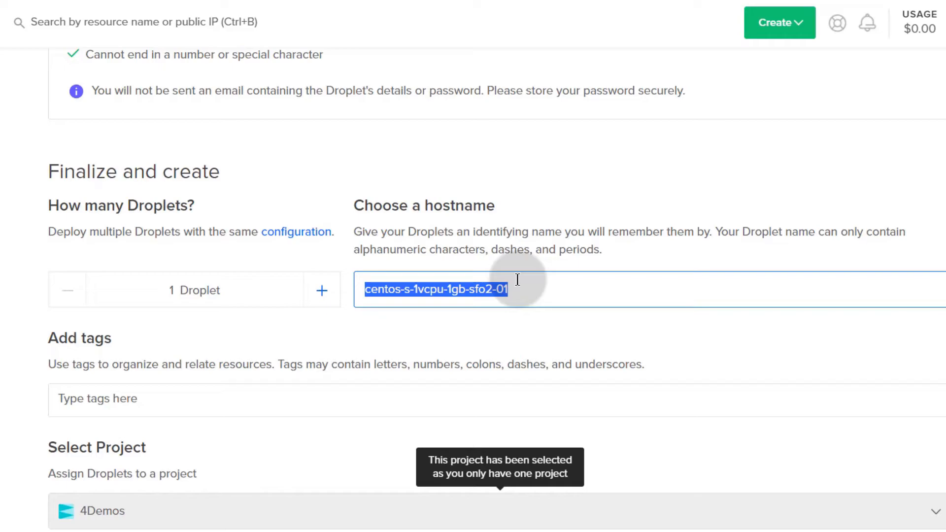
pyautogui.hotkey('ctrl', 'v')
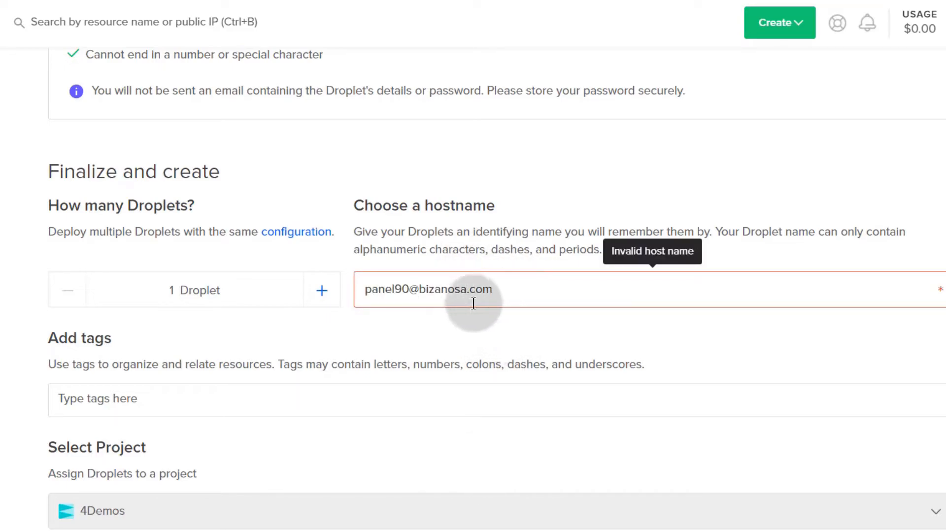
pyautogui.click(420, 288)
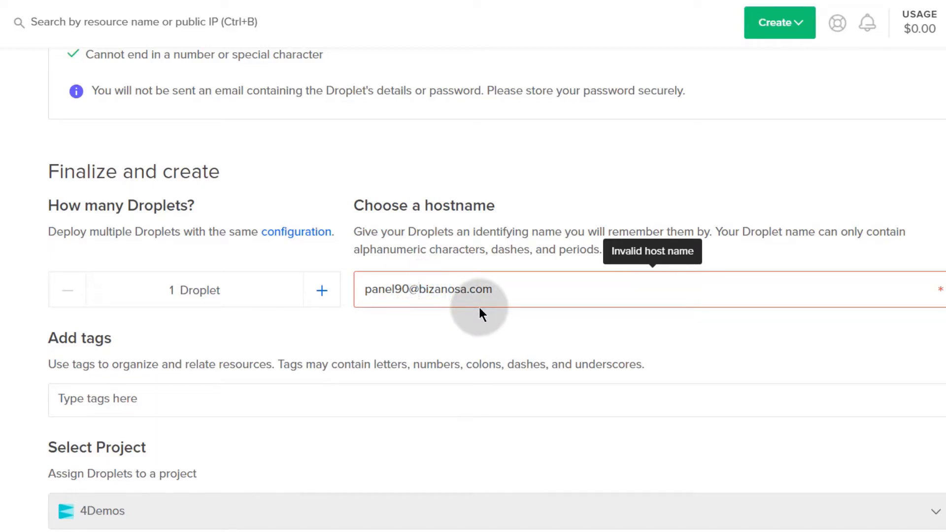
pyautogui.press('BackSpace')
pyautogui.write('.')
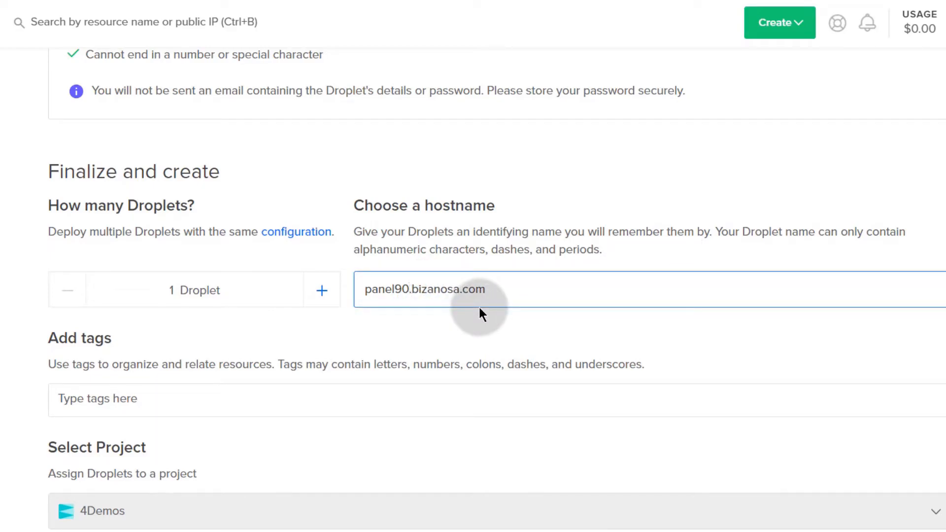
# - Examine the parts of the new hostname, and look over the tags, project and backup settings
pyautogui.click(362, 289)
pyautogui.moveTo(362, 289); pyautogui.dragTo(454, 300)
pyautogui.click(428, 285)
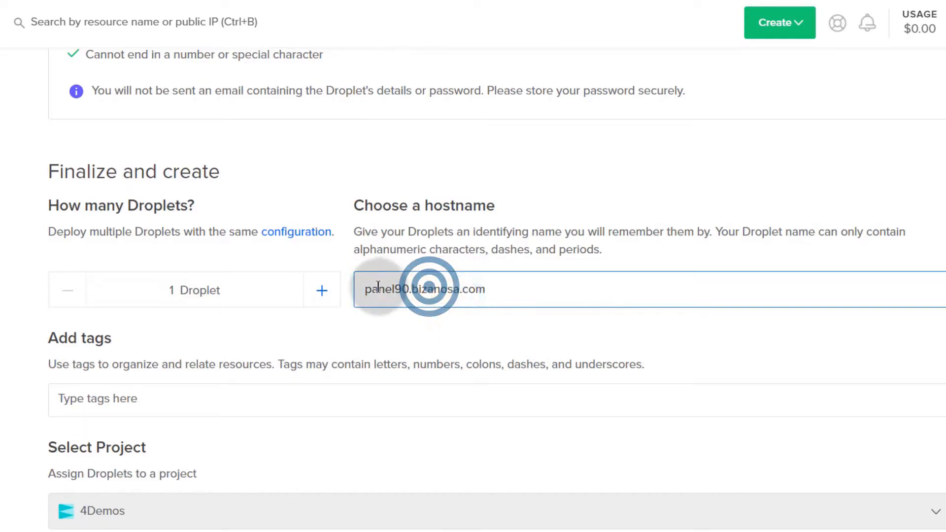
pyautogui.moveTo(366, 290); pyautogui.dragTo(493, 288)
pyautogui.click(492, 288)
pyautogui.click(362, 289)
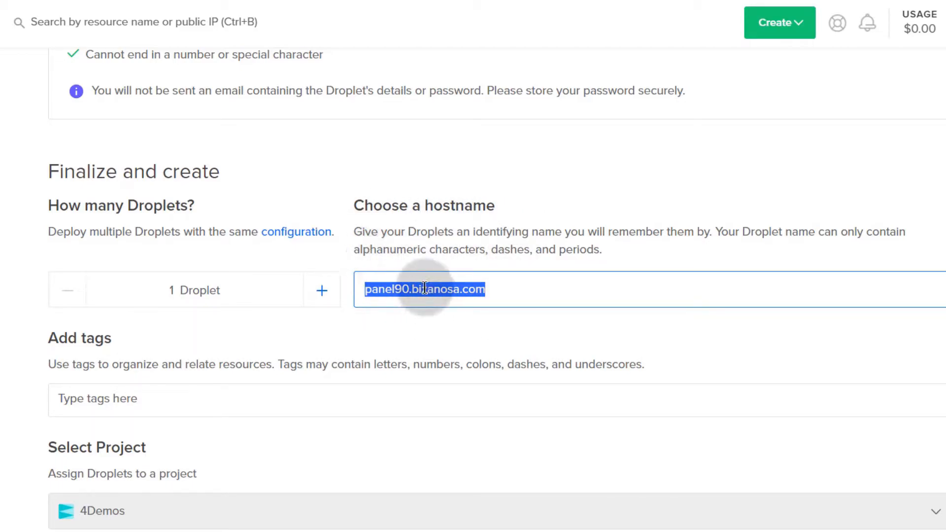
pyautogui.click(301, 332)
pyautogui.scroll(-3, 297, 332)
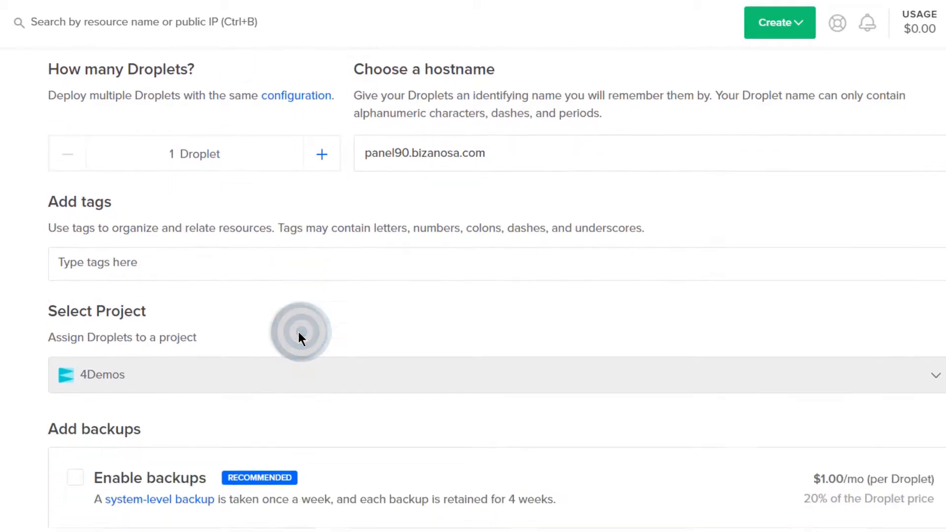
# - Create the Droplet in the 4Demos project without adding tags or enabling backups
pyautogui.scroll(-2, 298, 332)
pyautogui.click(129, 175)
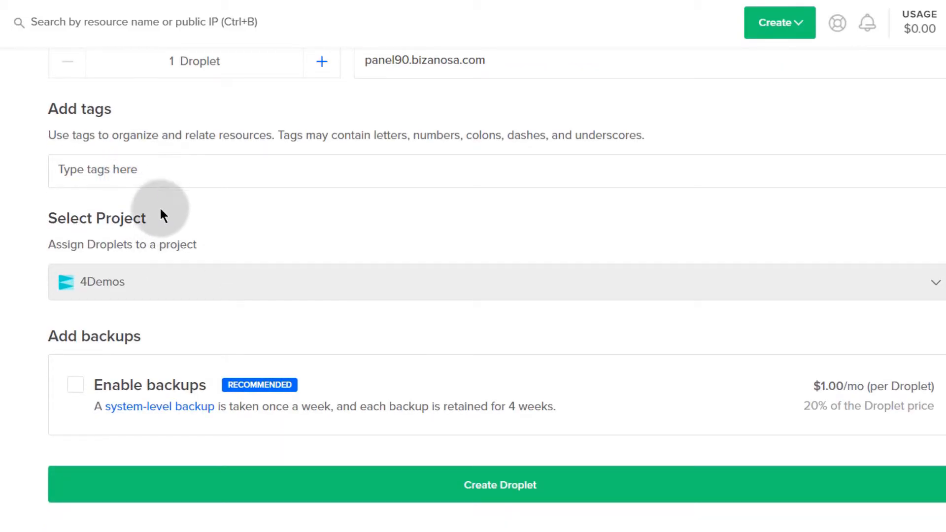
pyautogui.scroll(-3, 155, 225)
pyautogui.scroll(2, 143, 157)
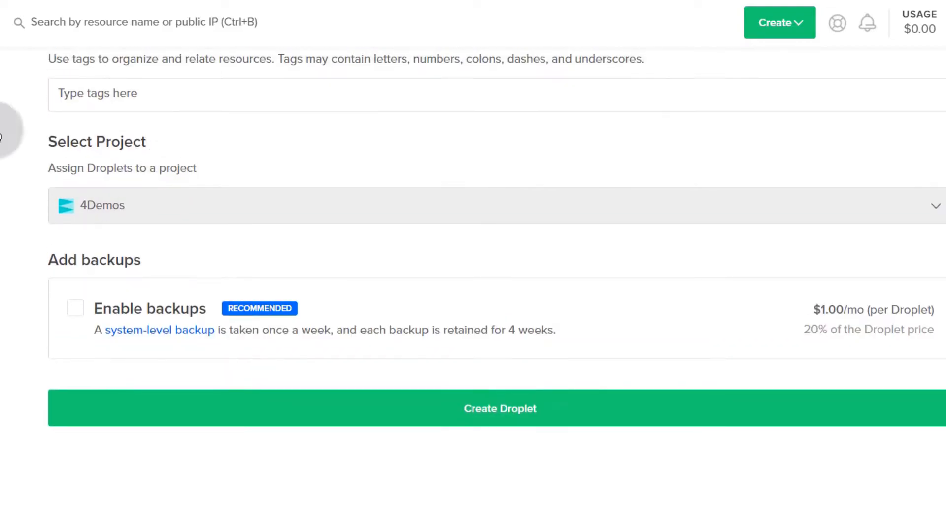
pyautogui.moveTo(96, 197)
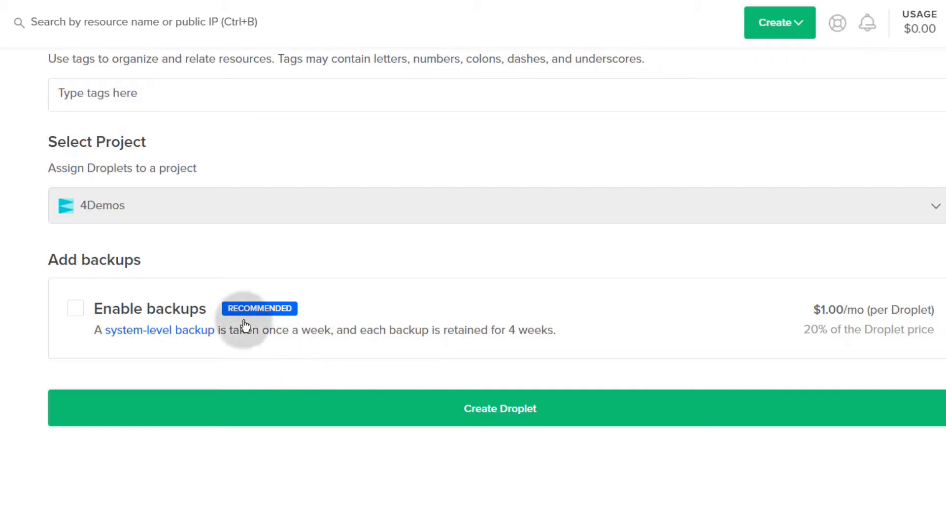
pyautogui.click(505, 411)
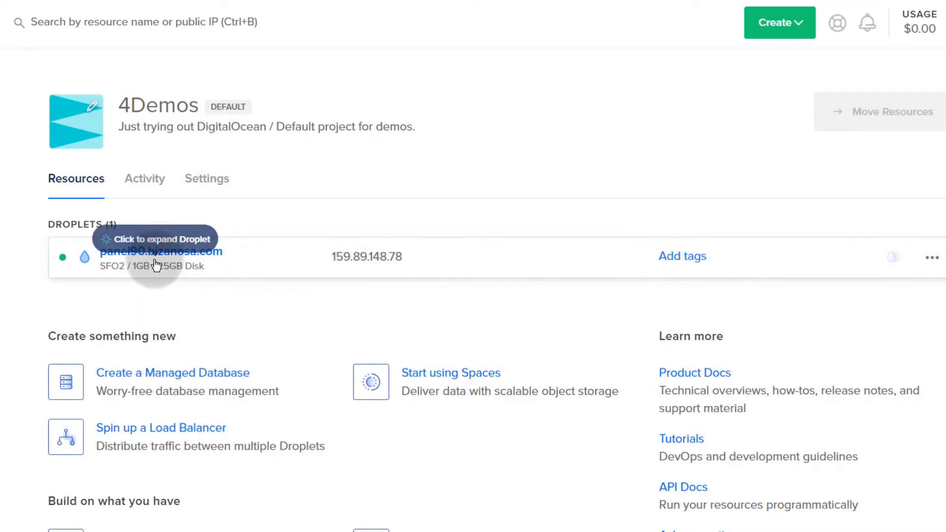
# - Expand the new panel90.bizanosa.com Droplet in the project resources and review its image, size, region and network details
pyautogui.moveTo(360, 258)
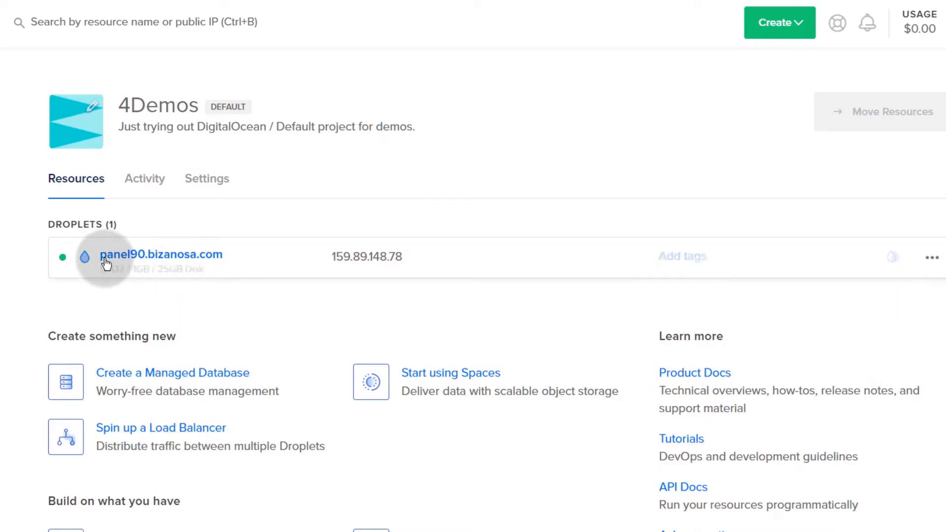
pyautogui.click(119, 266)
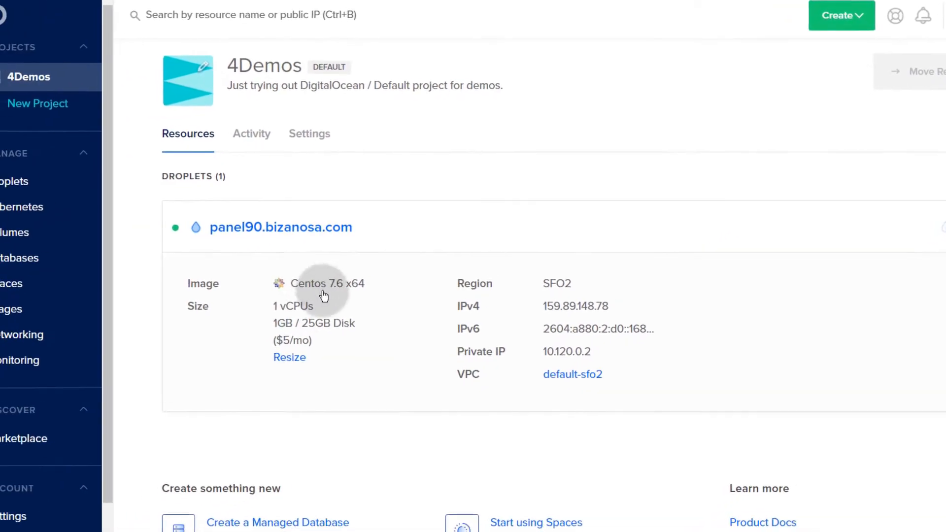
pyautogui.scroll(-2, 369, 330)
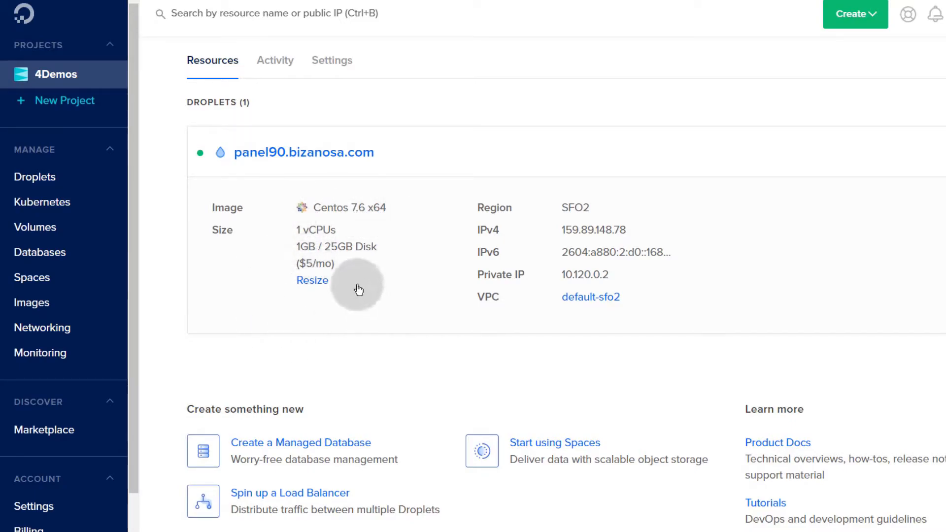
# - Open the Droplet's resize options and look over the available plans
pyautogui.click(311, 280)
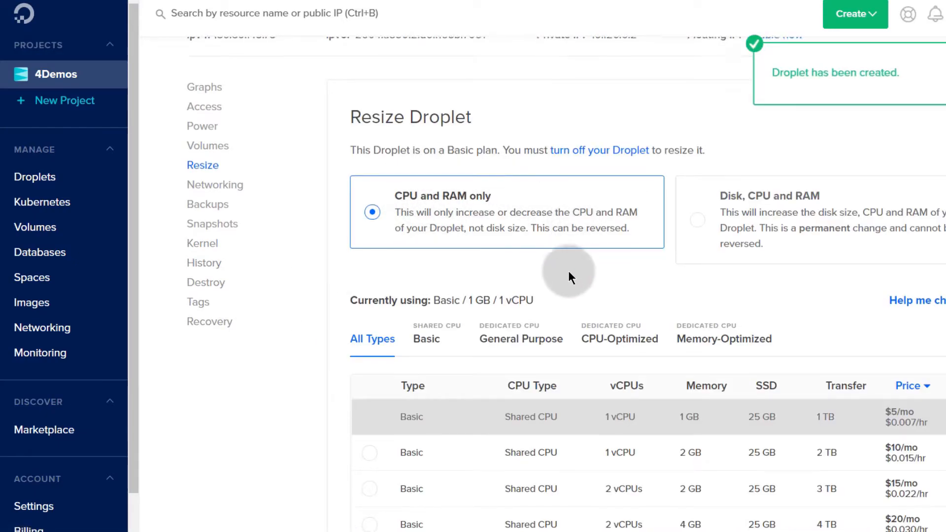
pyautogui.scroll(-1, 568, 270)
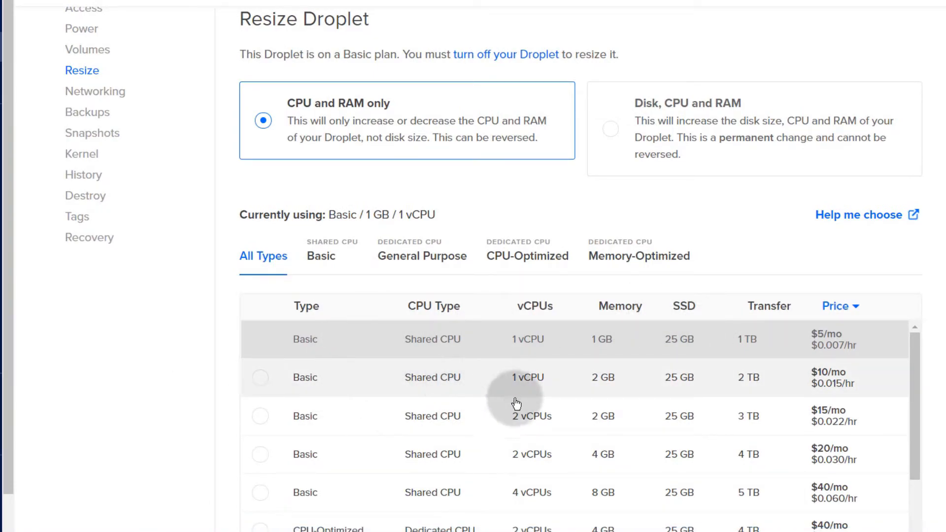
pyautogui.scroll(-2, 517, 400)
pyautogui.scroll(2, 567, 376)
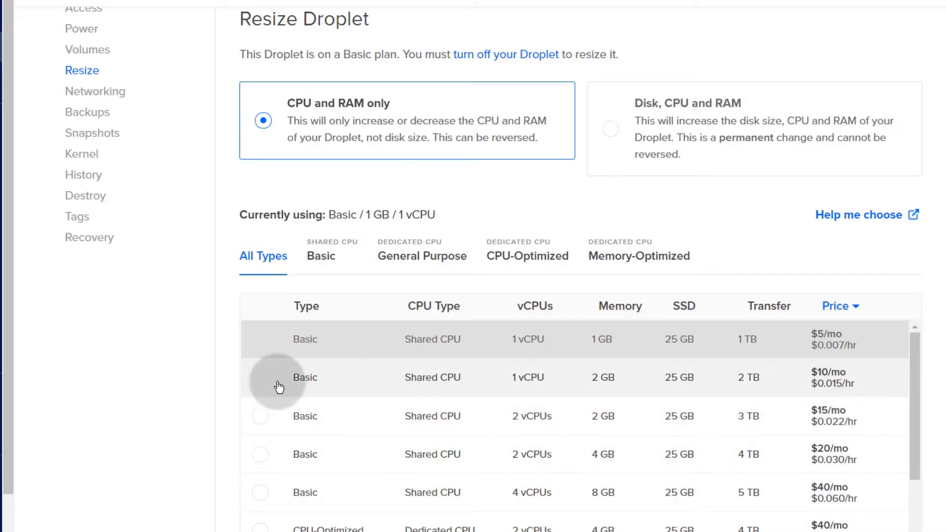
pyautogui.click(214, 351)
pyautogui.scroll(3, 220, 326)
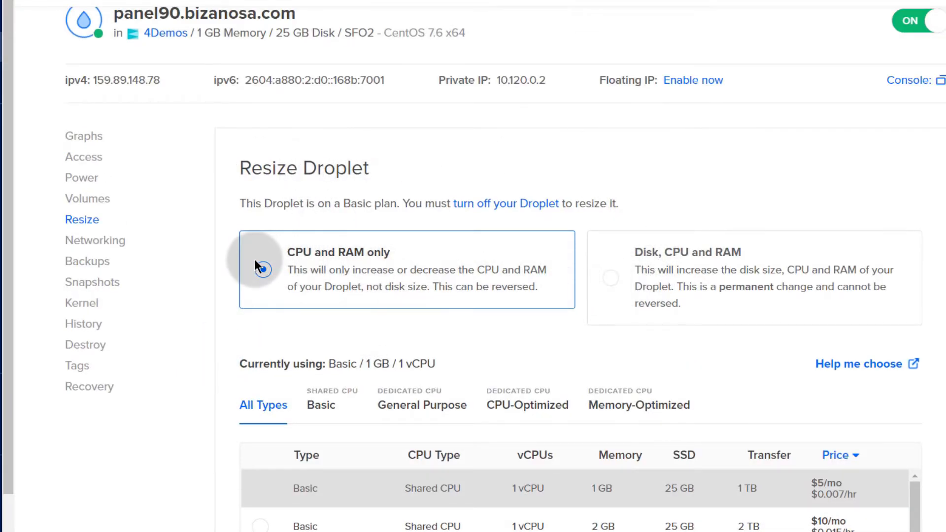
# - Compare the CPU and RAM only resize option with Disk, CPU and RAM, and check the plan prices
pyautogui.click(669, 267)
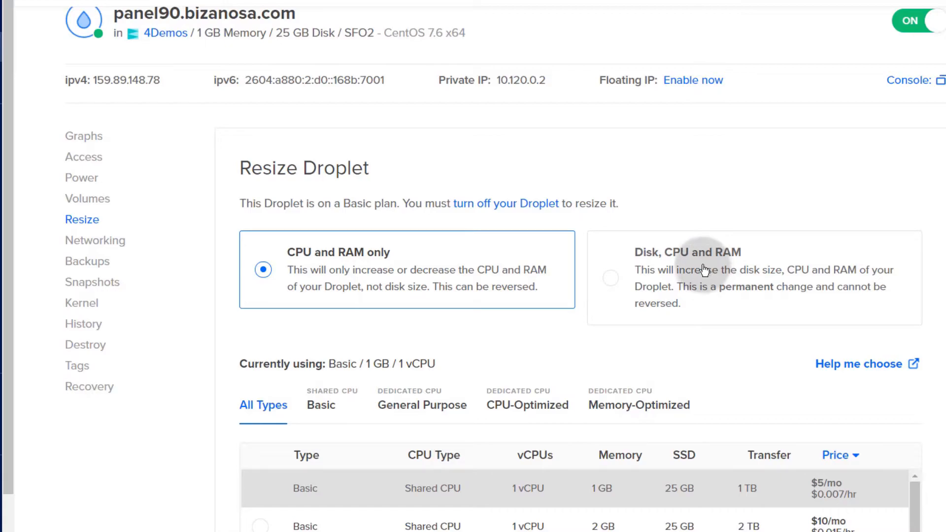
pyautogui.scroll(-3, 411, 394)
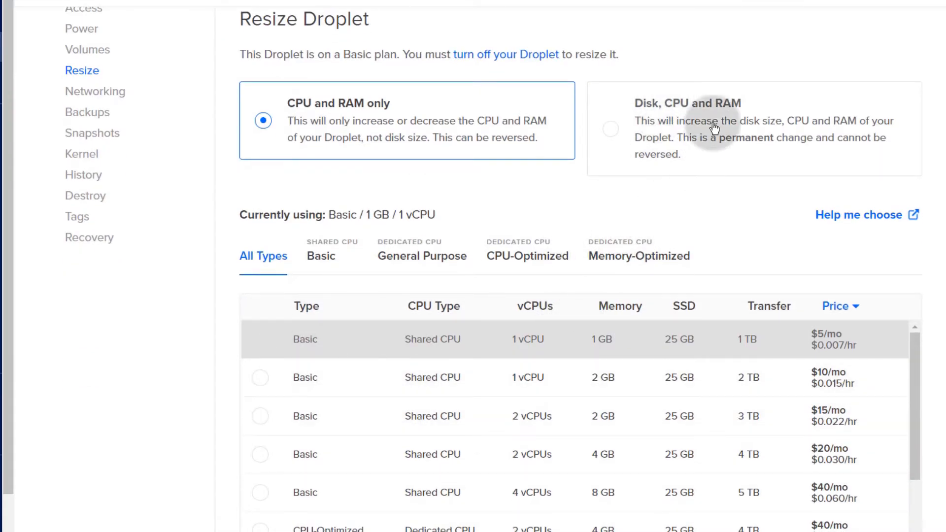
pyautogui.scroll(-10, 602, 433)
pyautogui.scroll(5, 703, 258)
pyautogui.scroll(3, 576, 264)
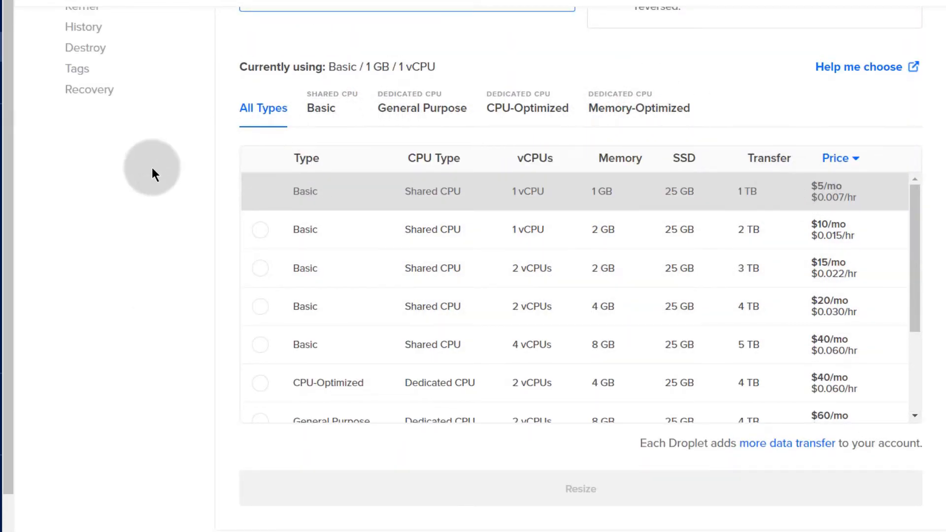
pyautogui.scroll(6, 163, 188)
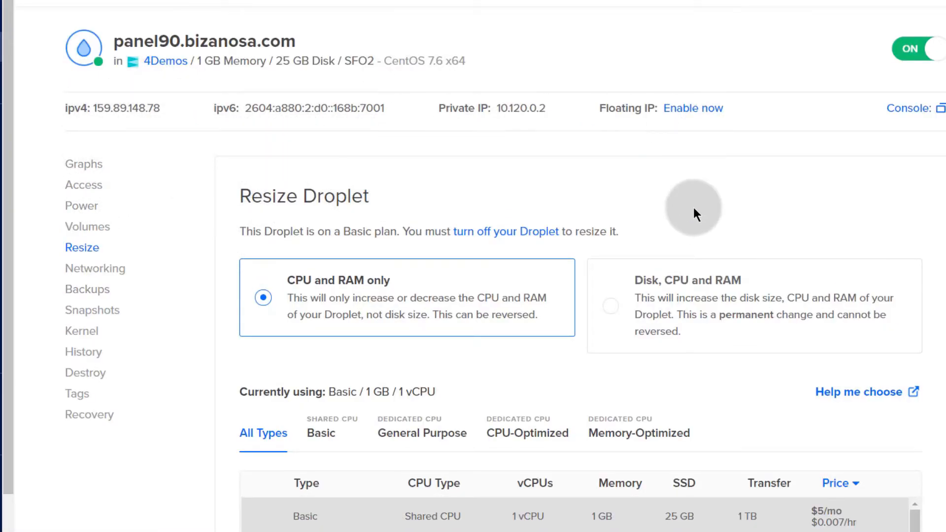
pyautogui.scroll(-4, 482, 290)
pyautogui.scroll(4, 486, 283)
# - Return to the 4Demos project and open the panel90.bizanosa.com Droplet's detail page to review its management sections
pyautogui.click(1, 47)
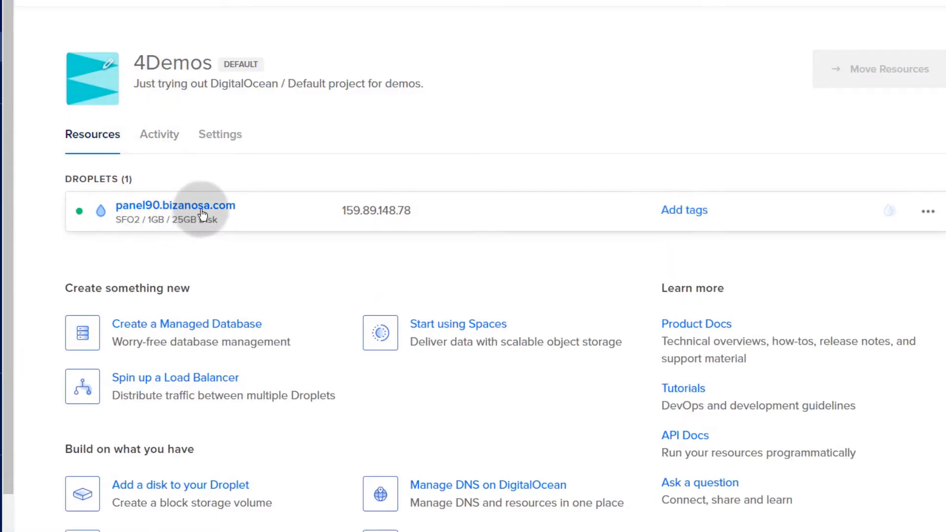
pyautogui.click(178, 206)
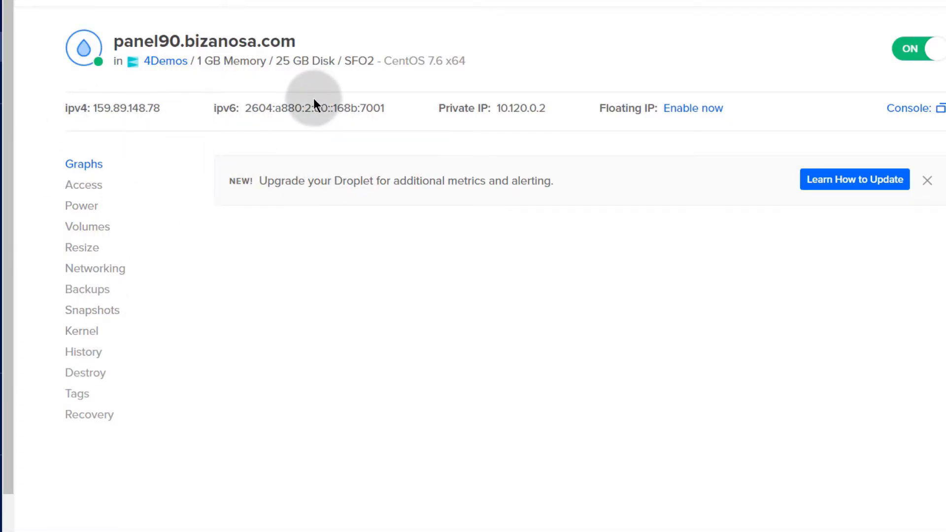
pyautogui.scroll(-2, 207, 187)
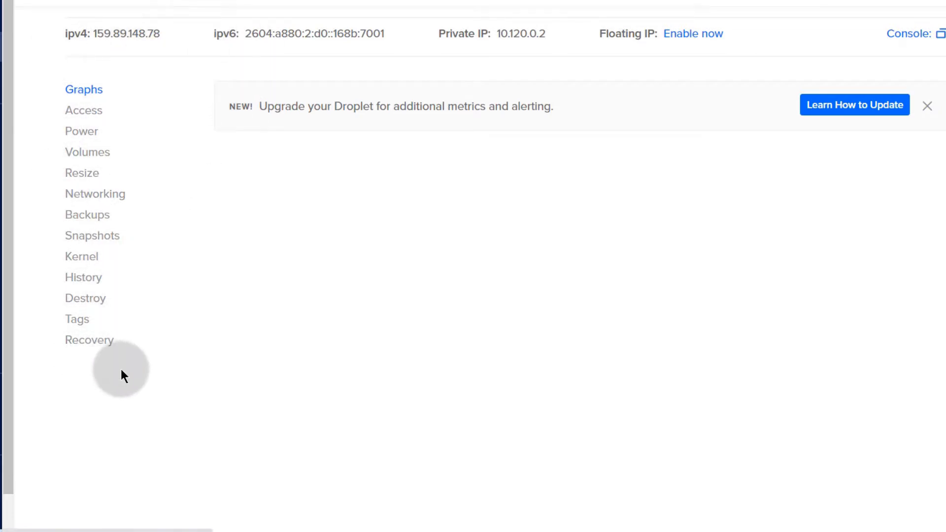
# - Open the Droplet's Snapshots section and examine the snapshot pricing, naming and existing snapshots information
pyautogui.click(87, 240)
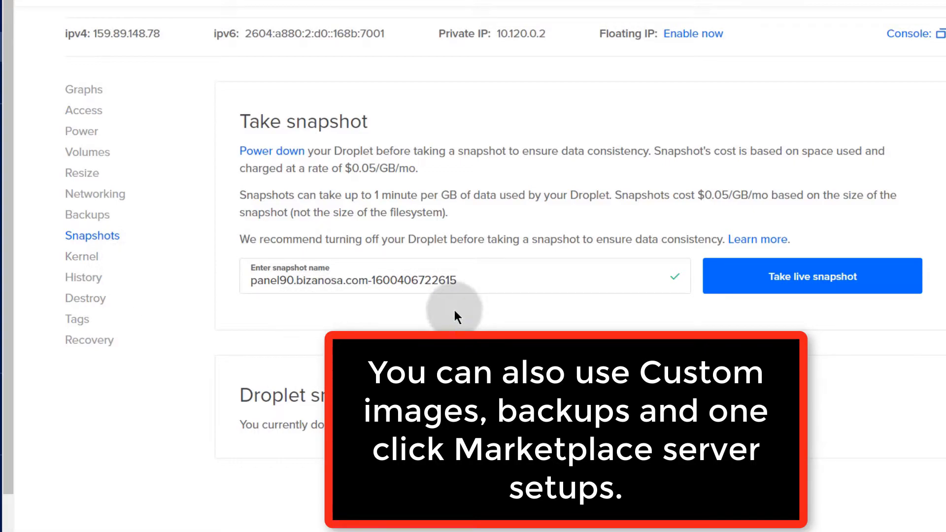
pyautogui.scroll(-3, 455, 310)
pyautogui.scroll(4, 444, 315)
pyautogui.scroll(1, 444, 318)
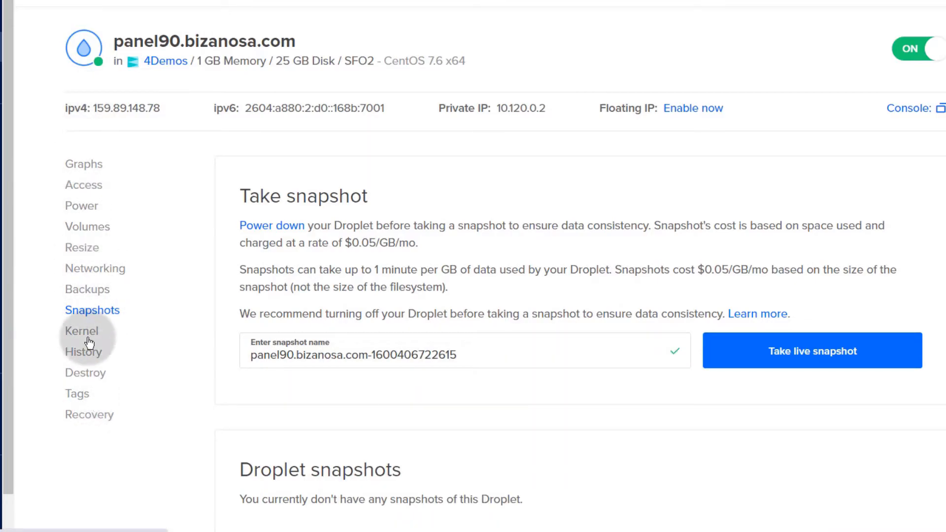
pyautogui.scroll(-1, 74, 340)
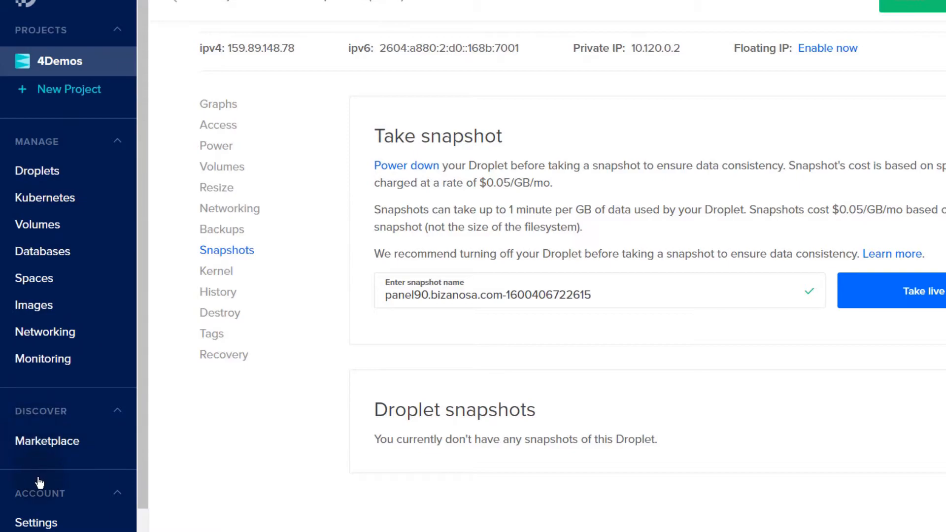
pyautogui.scroll(-2, 56, 485)
pyautogui.scroll(3, 87, 241)
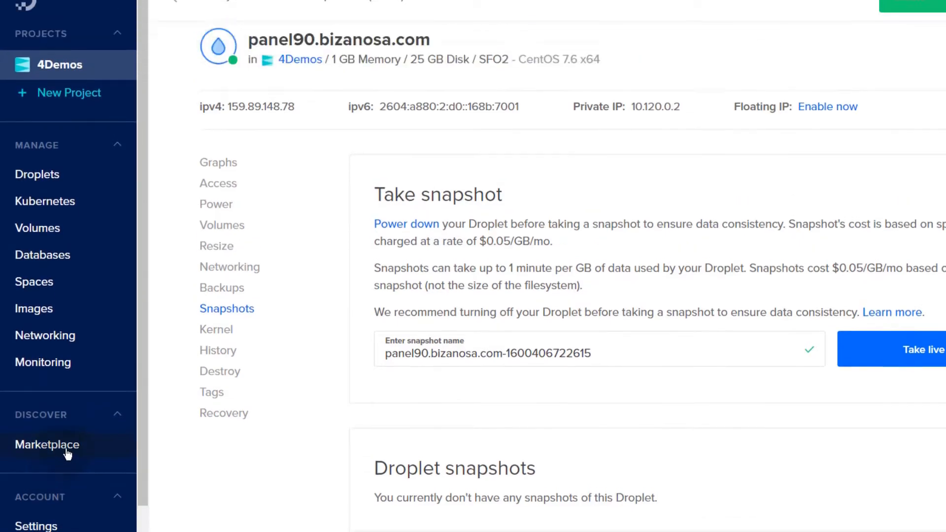
# - View the account's list of Droplets and the Kubernetes overview page
pyautogui.click(36, 176)
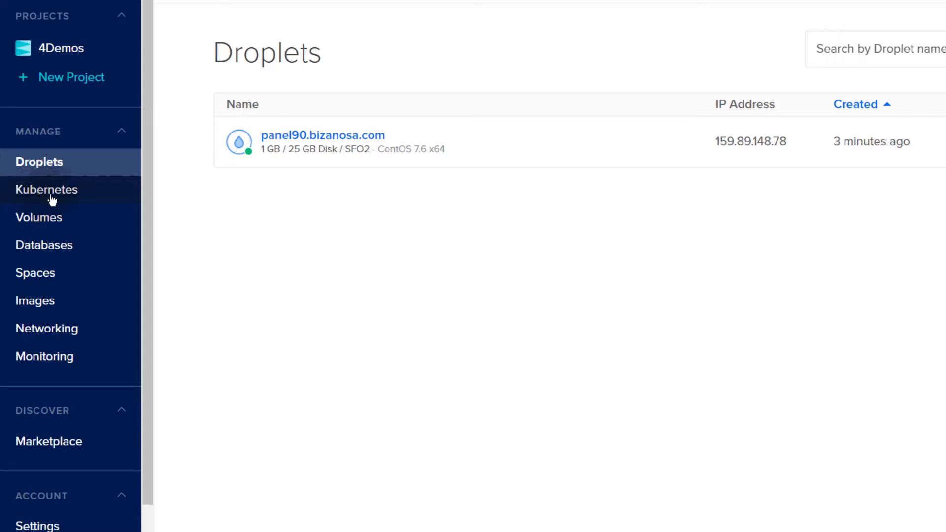
pyautogui.click(220, 262)
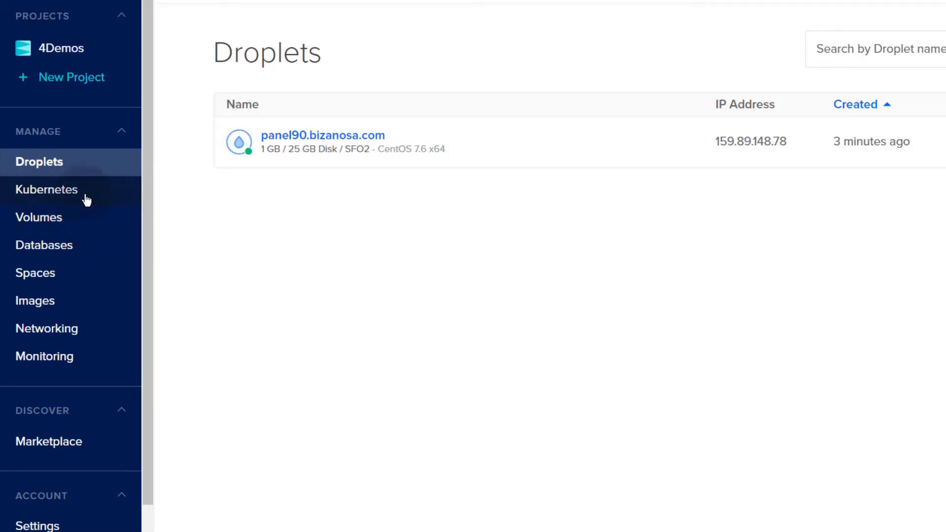
pyautogui.click(44, 190)
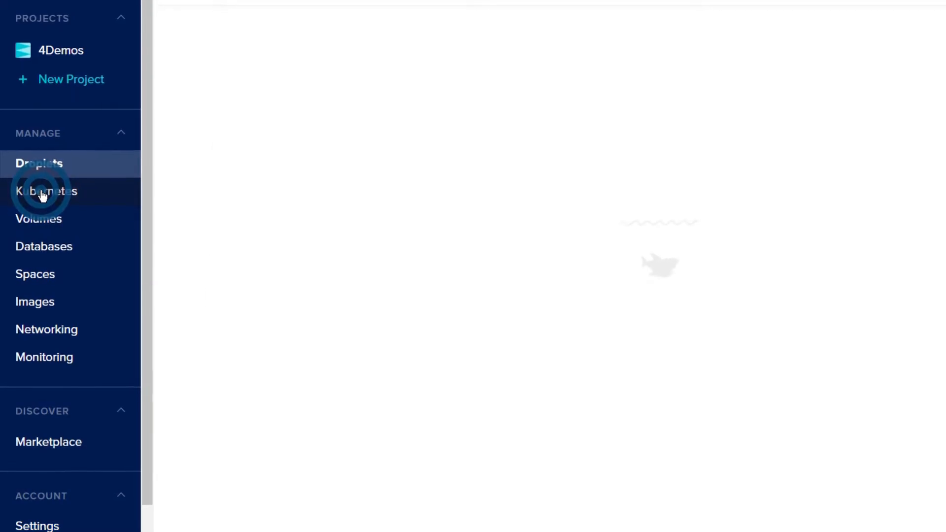
pyautogui.click(527, 37)
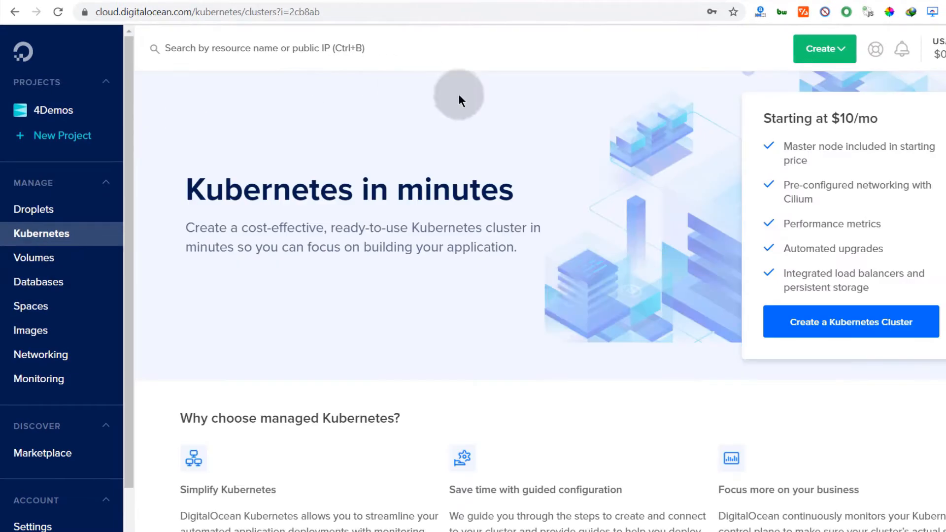
pyautogui.click(540, 365)
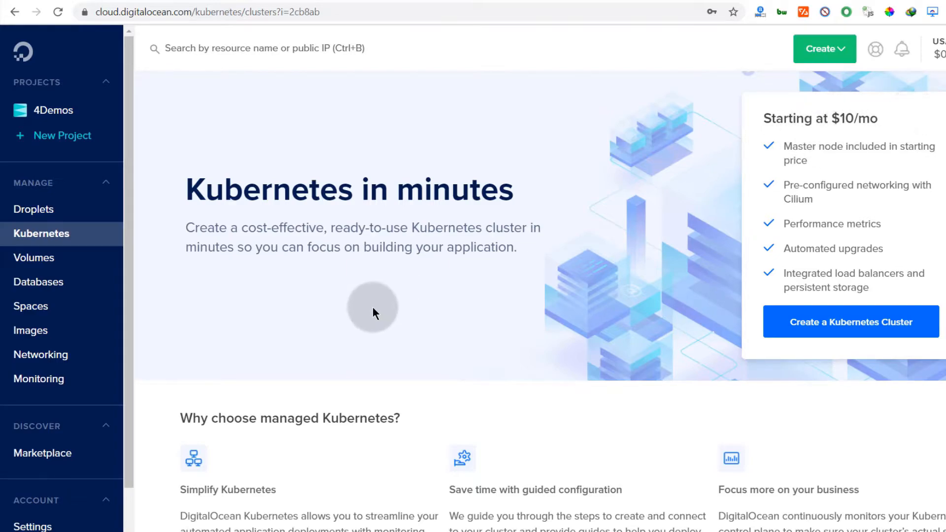
# - Look over the block storage Volumes page and open the Managed Databases page
pyautogui.click(36, 258)
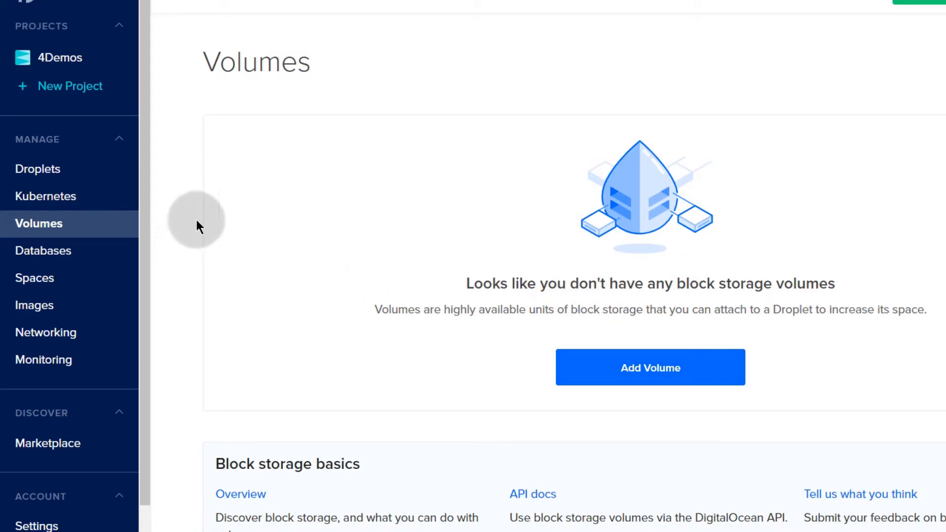
pyautogui.scroll(-2, 197, 221)
pyautogui.click(47, 256)
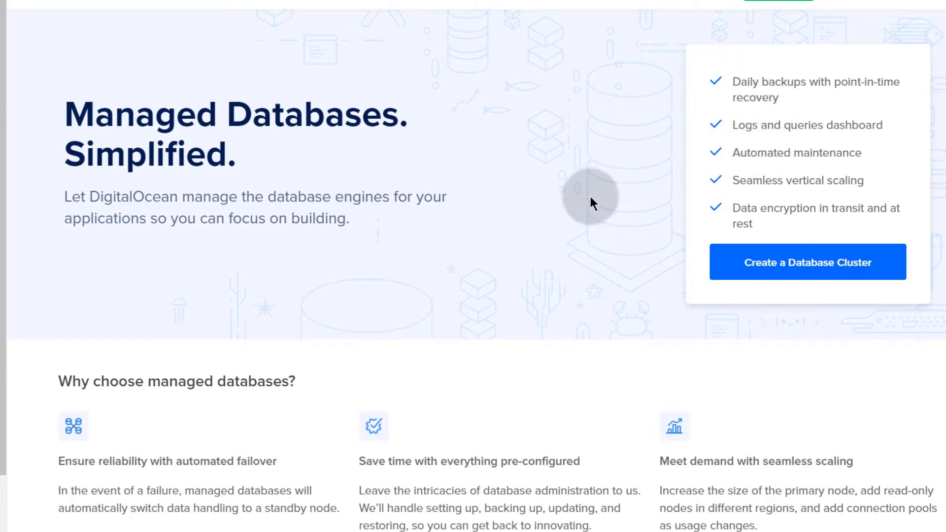
pyautogui.scroll(-5, 218, 331)
pyautogui.scroll(5, 217, 331)
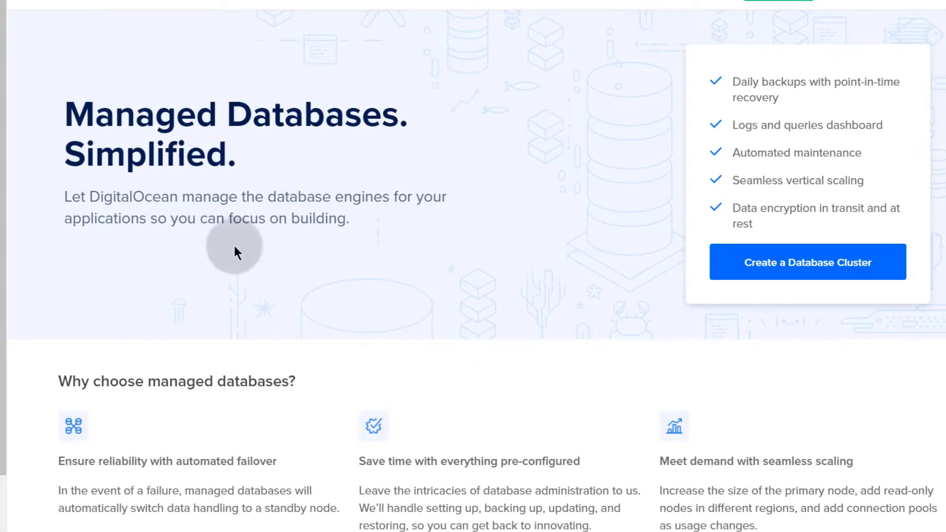
# - Examine the supported database engines and the learning resources for managed databases
pyautogui.scroll(-5, 238, 244)
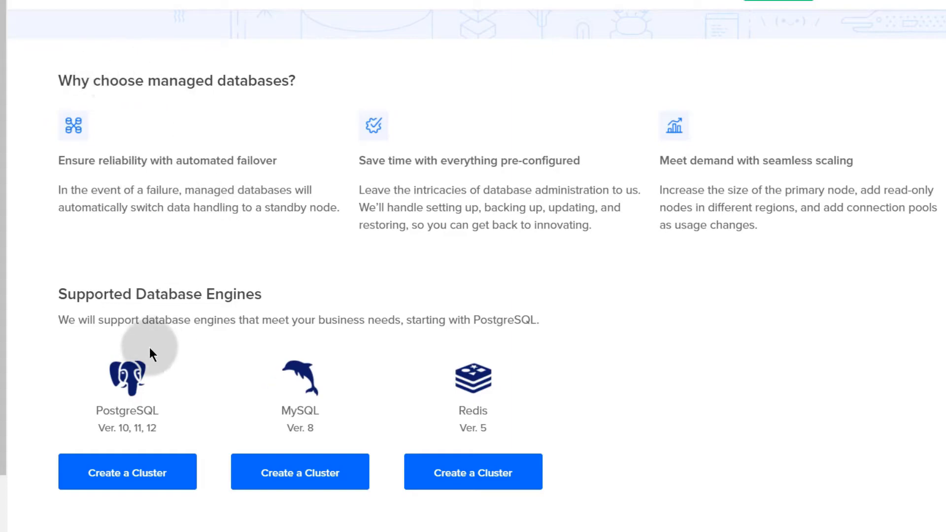
pyautogui.scroll(5, 447, 403)
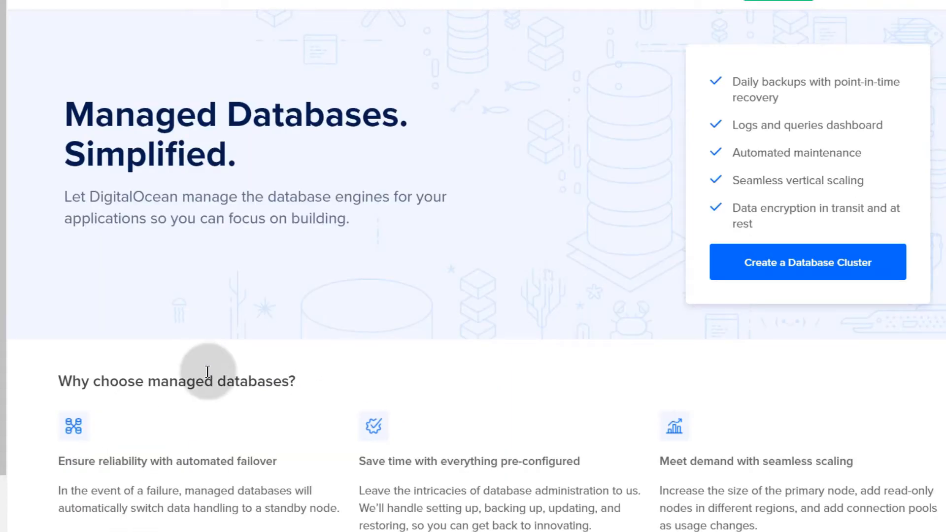
pyautogui.scroll(-11, 129, 365)
pyautogui.scroll(-2, 126, 353)
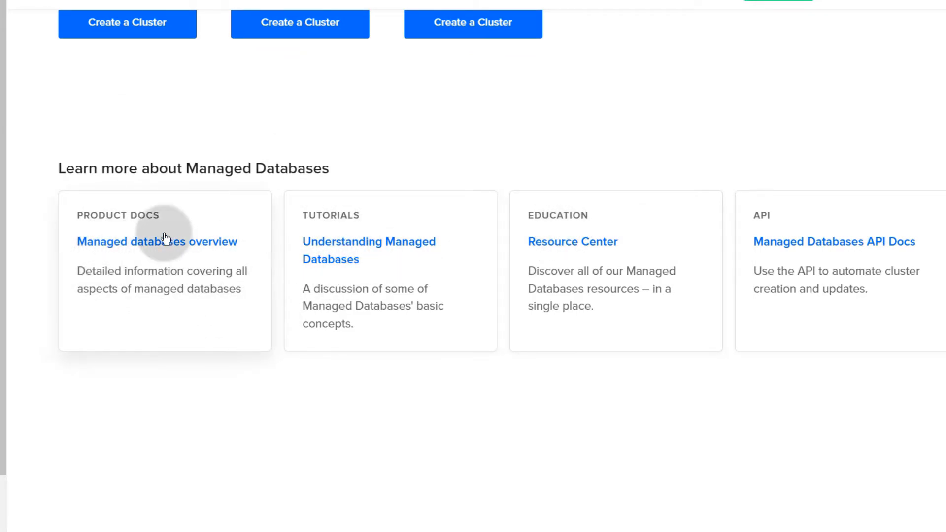
pyautogui.scroll(2, 298, 273)
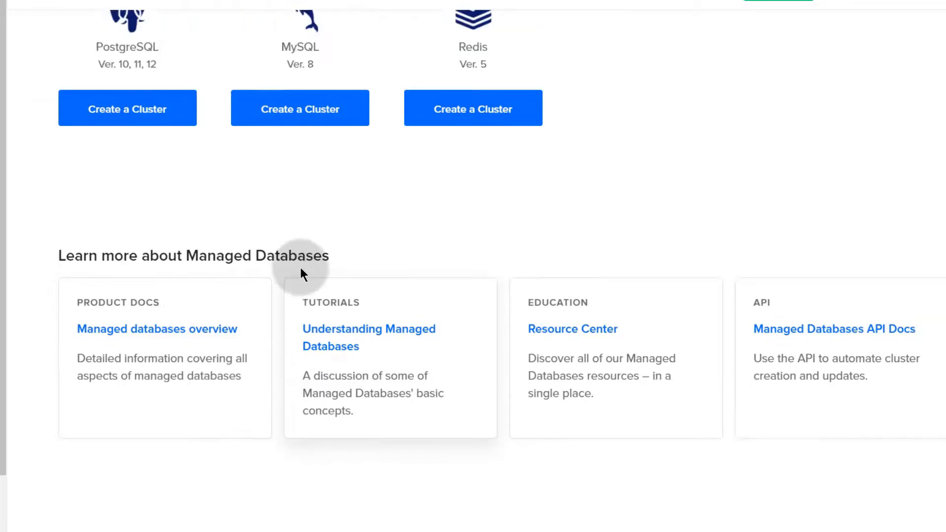
pyautogui.scroll(7, 299, 273)
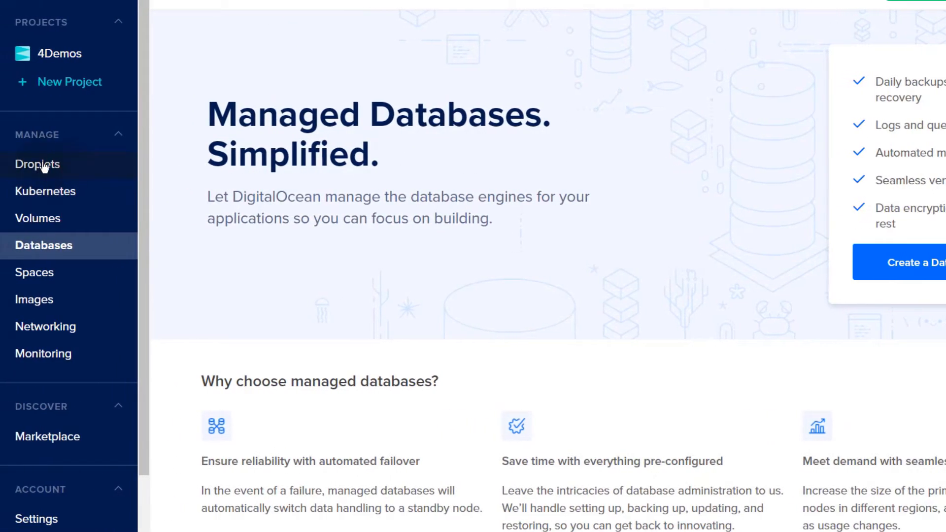
# - Look over the rest of the Managed Databases page and examine the Spaces object storage page
pyautogui.scroll(-10, 272, 286)
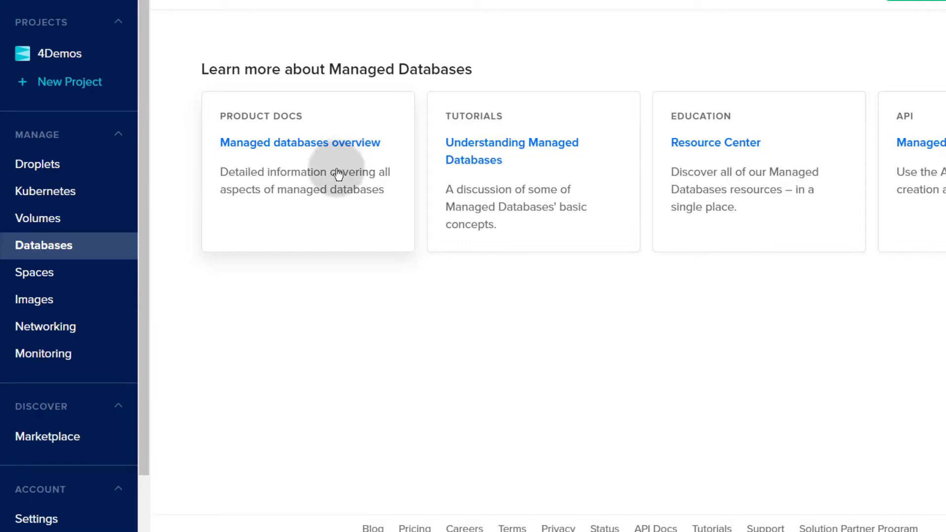
pyautogui.click(35, 276)
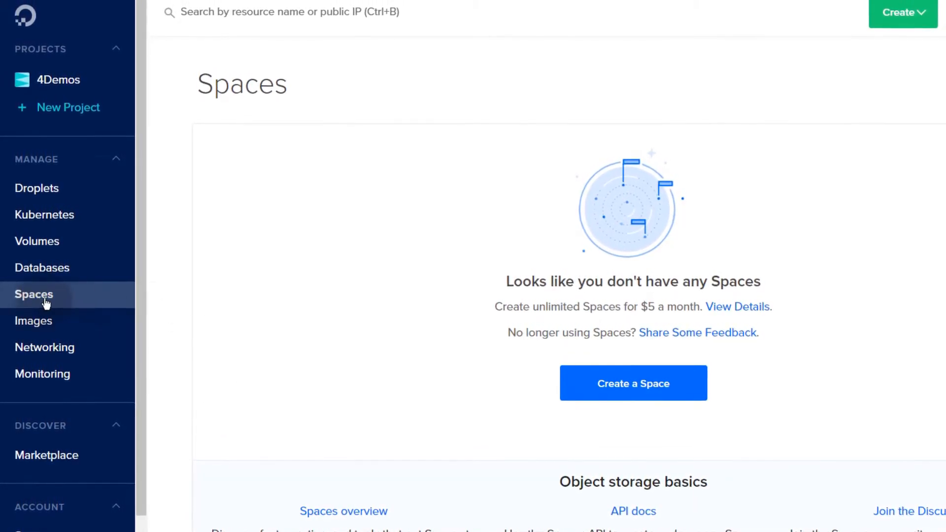
pyautogui.scroll(-5, 246, 369)
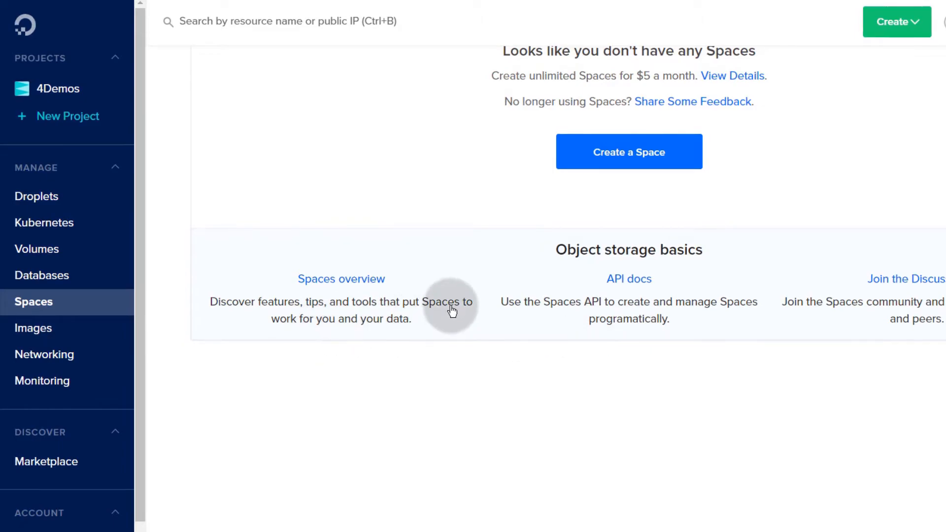
# - Open the Images page and look over its Custom Images section
pyautogui.click(29, 333)
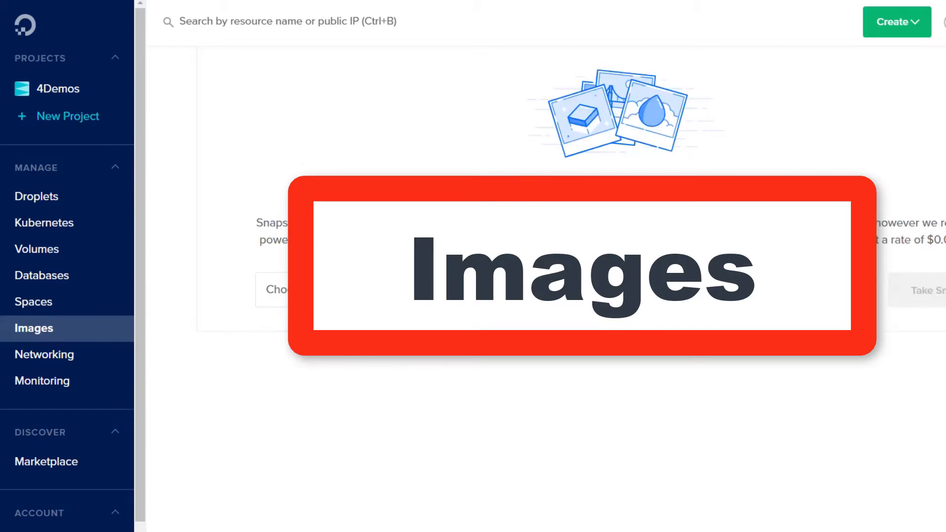
pyautogui.scroll(3, 349, 384)
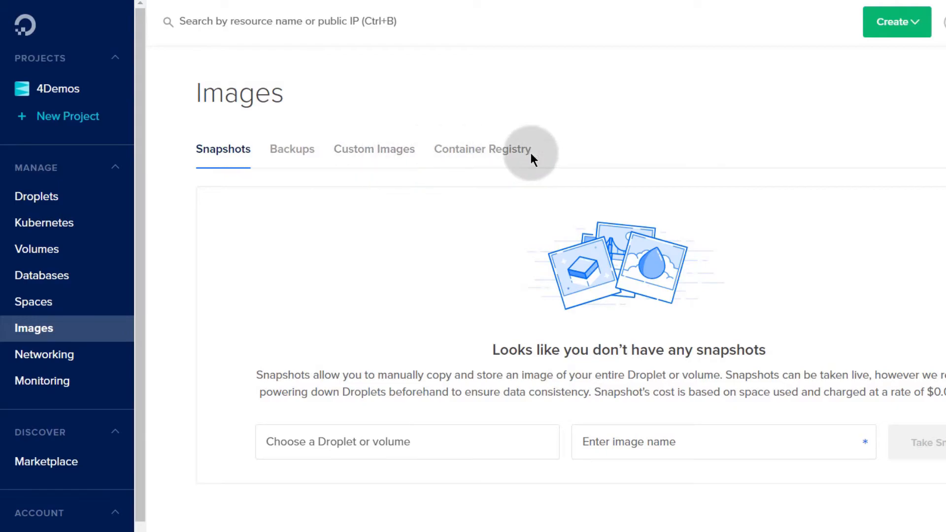
pyautogui.click(372, 153)
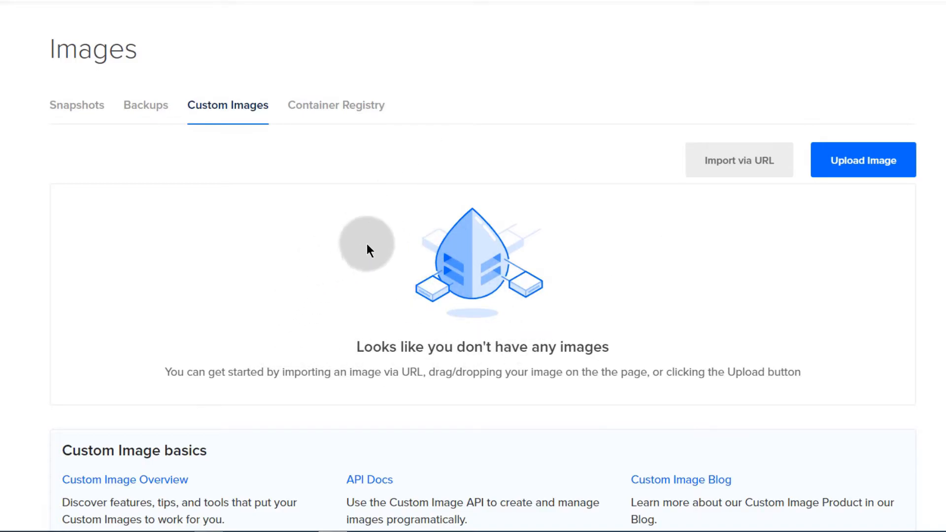
pyautogui.scroll(-4, 338, 312)
pyautogui.scroll(4, 228, 281)
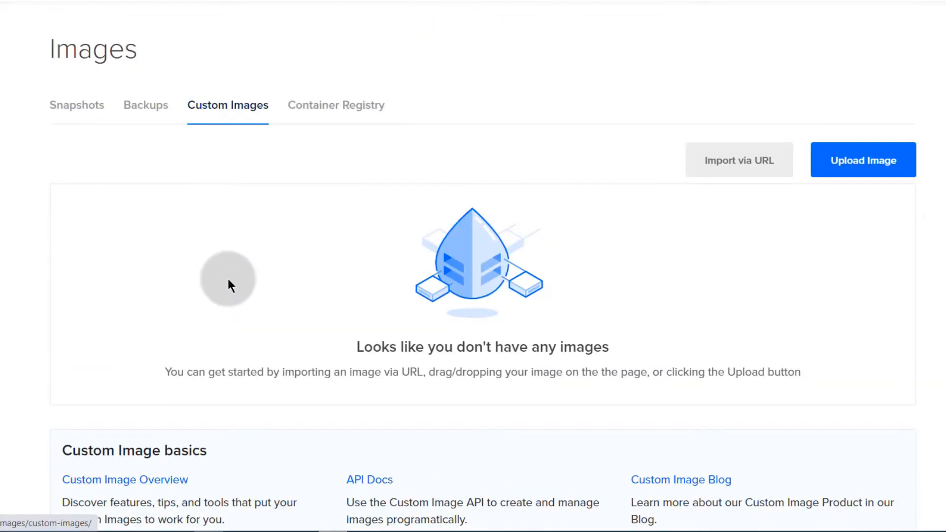
# - Examine the Container Registry section and its form for creating a private registry
pyautogui.click(333, 113)
pyautogui.scroll(4, 257, 328)
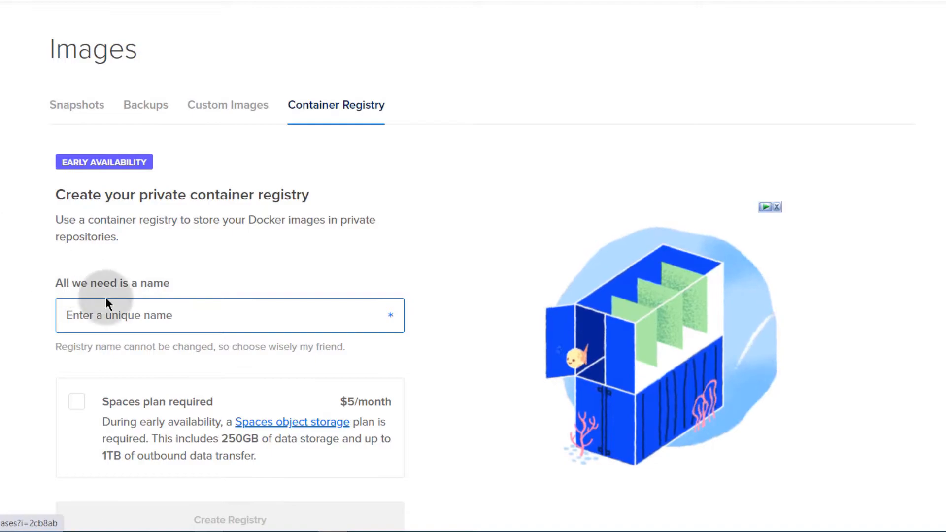
pyautogui.scroll(-5, 238, 423)
pyautogui.scroll(5, 236, 398)
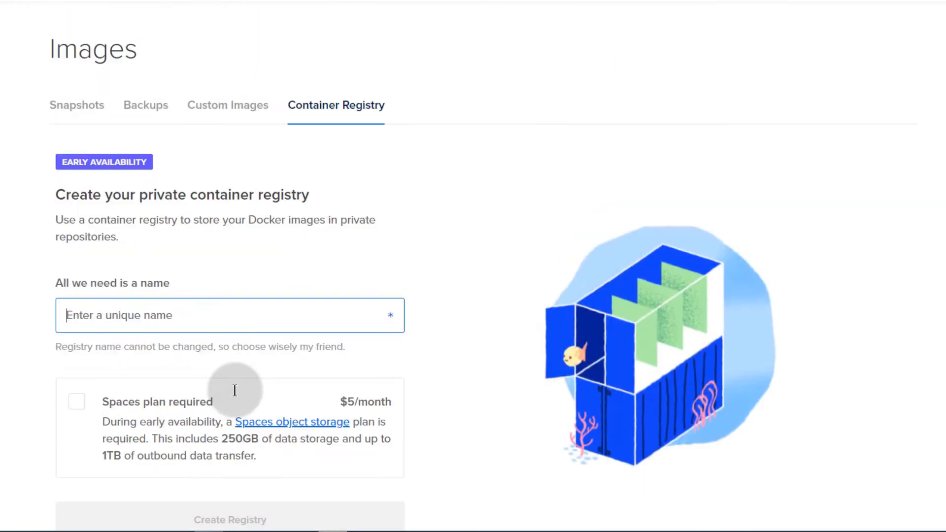
# - In the Images page's Snapshots section, choose the panel90.bizanosa.com Droplet as the source and inspect the suggested image name
pyautogui.click(79, 108)
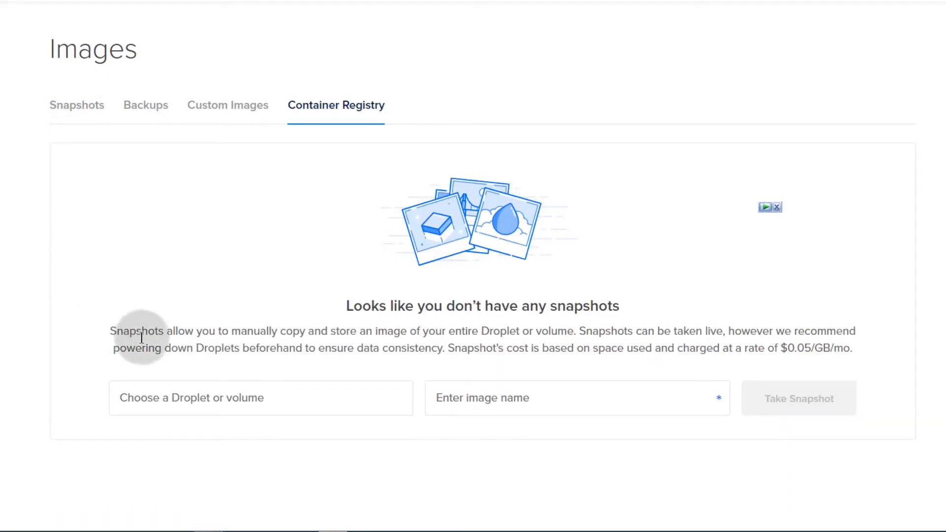
pyautogui.click(190, 400)
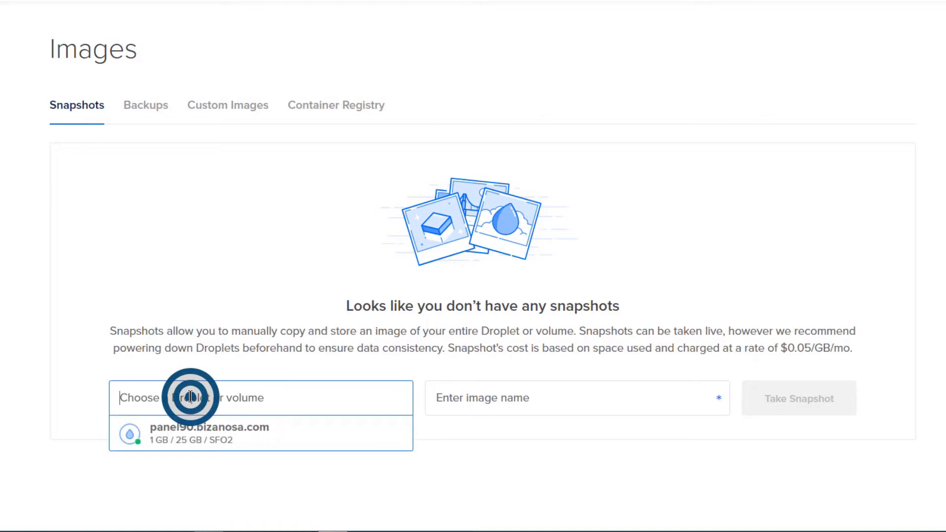
pyautogui.click(182, 434)
pyautogui.moveTo(645, 402); pyautogui.dragTo(429, 404)
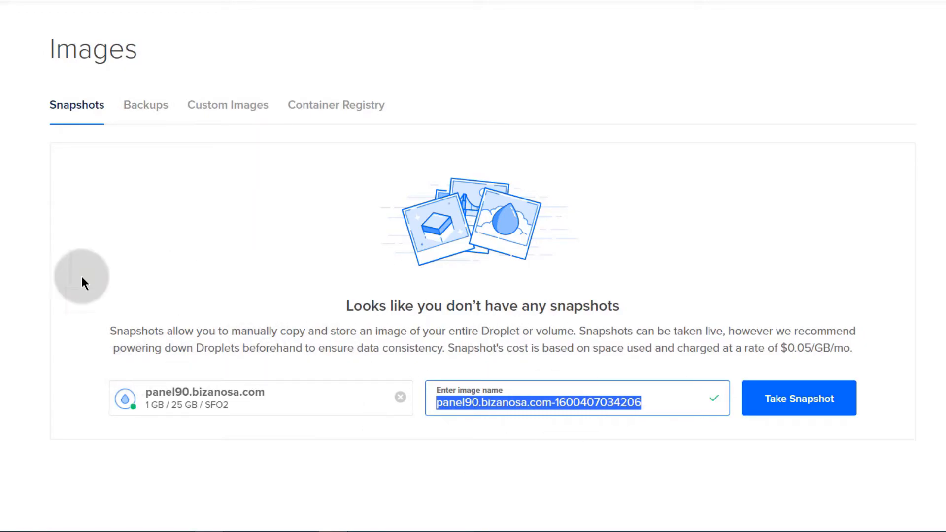
pyautogui.scroll(-3, 283, 363)
pyautogui.scroll(3, 269, 350)
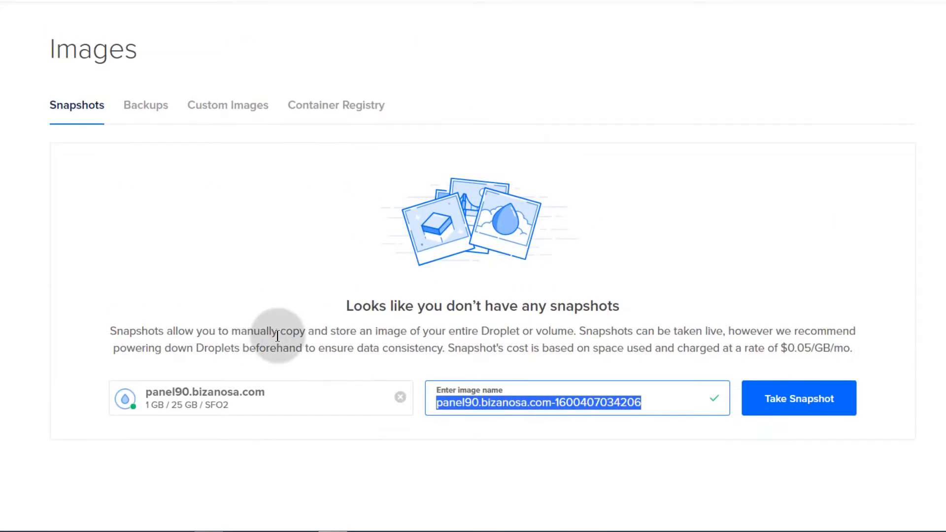
# - Open the Images page's Backups section and choose the panel90.bizanosa.com Droplet without enabling backups
pyautogui.click(142, 113)
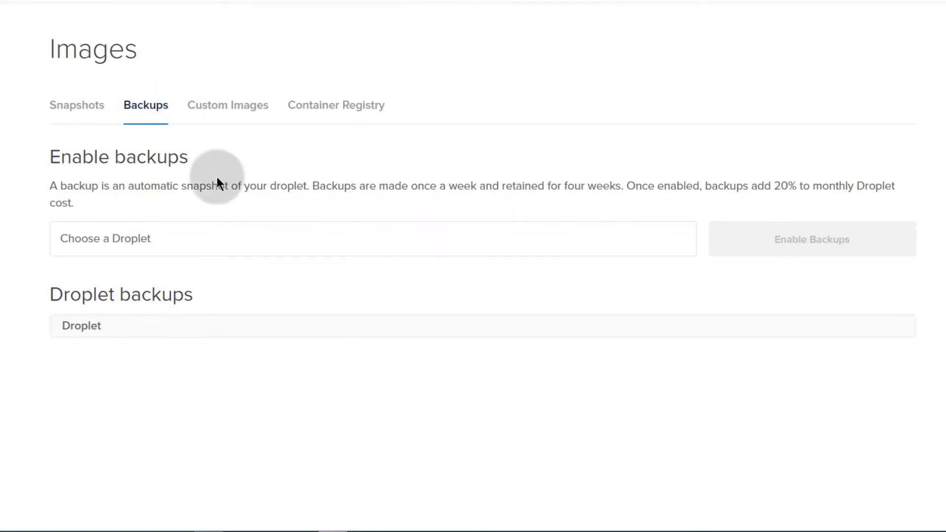
pyautogui.click(107, 233)
pyautogui.click(132, 283)
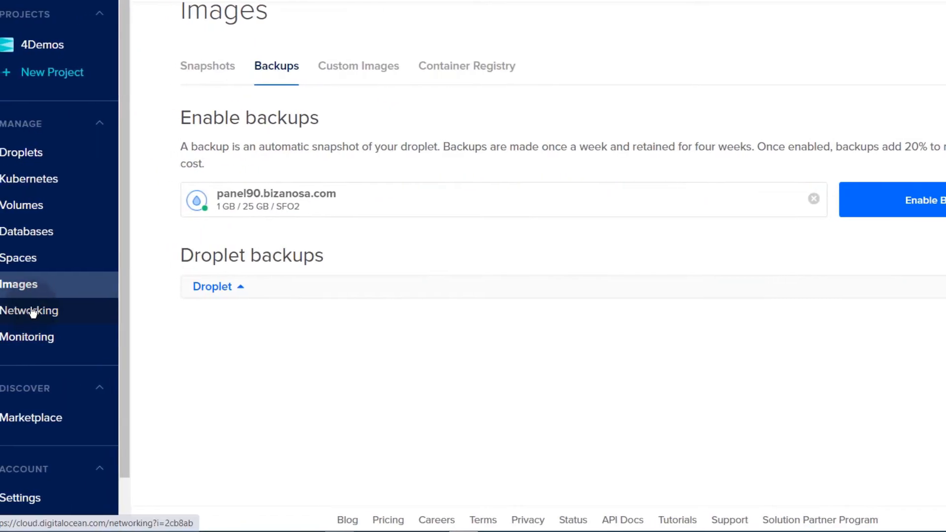
# - Add the domain bizanosa.com to the 4Demos project in the Networking area
pyautogui.click(28, 315)
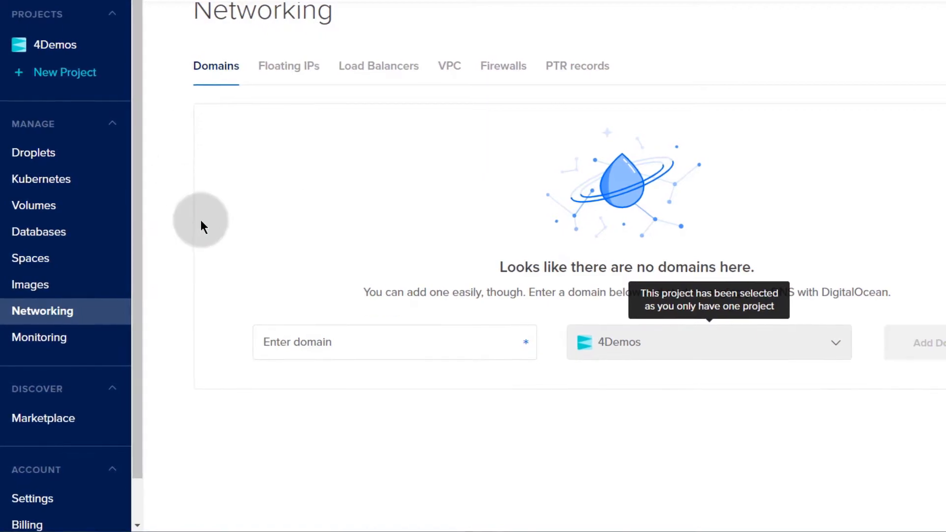
pyautogui.click(300, 345)
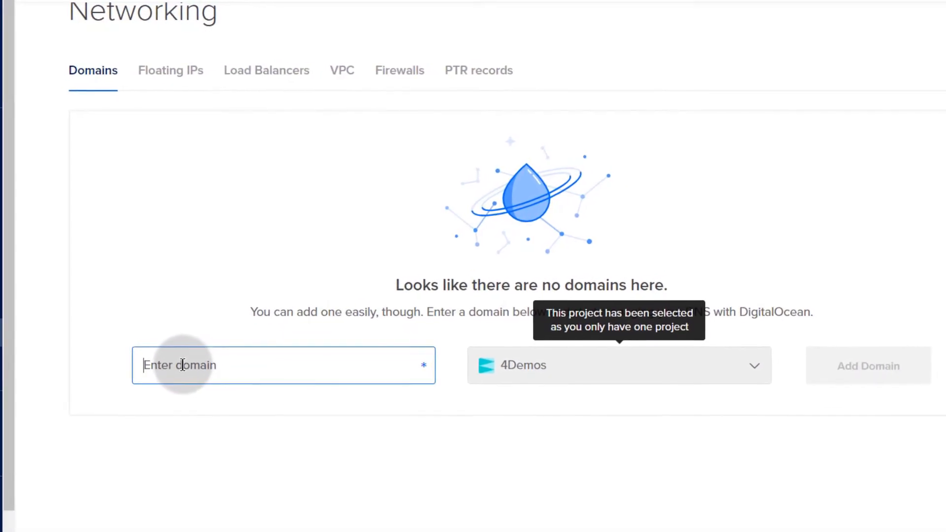
pyautogui.click(137, 373)
pyautogui.write('bizanosa.com')
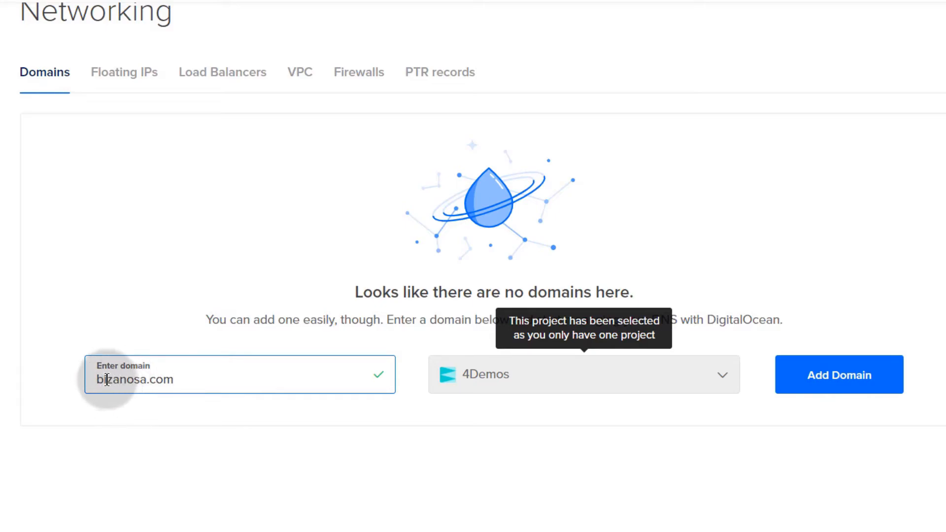
pyautogui.moveTo(97, 381); pyautogui.dragTo(175, 381)
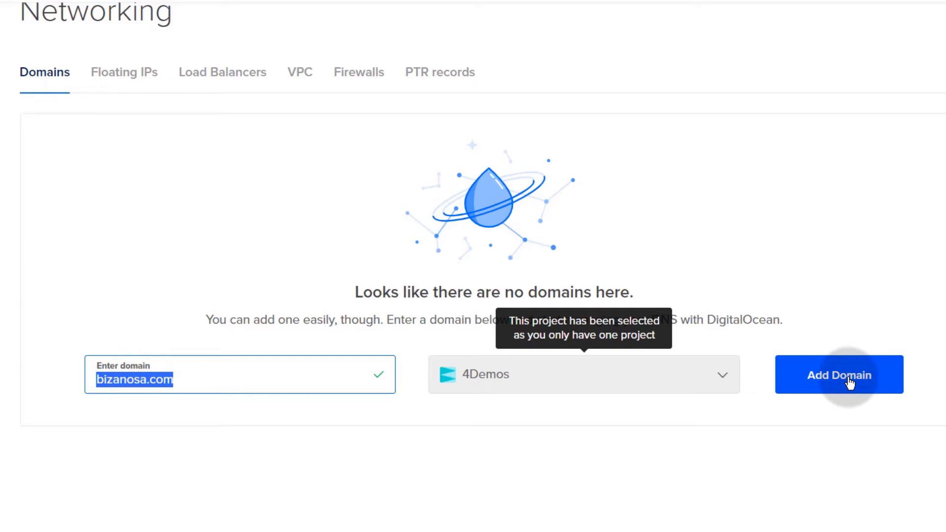
pyautogui.click(703, 375)
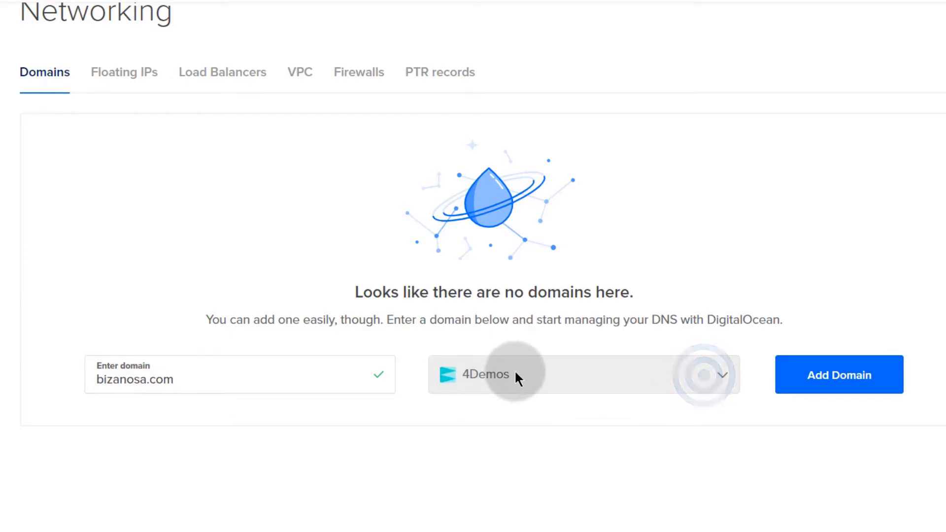
pyautogui.click(846, 373)
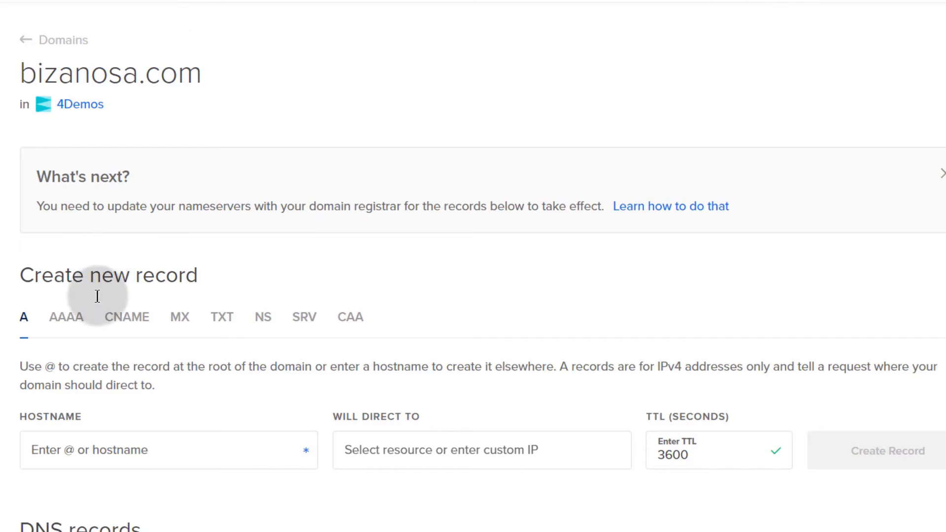
# - Examine the domain's DNS records, including the hostnames and the name servers they direct to
pyautogui.scroll(-3, 98, 286)
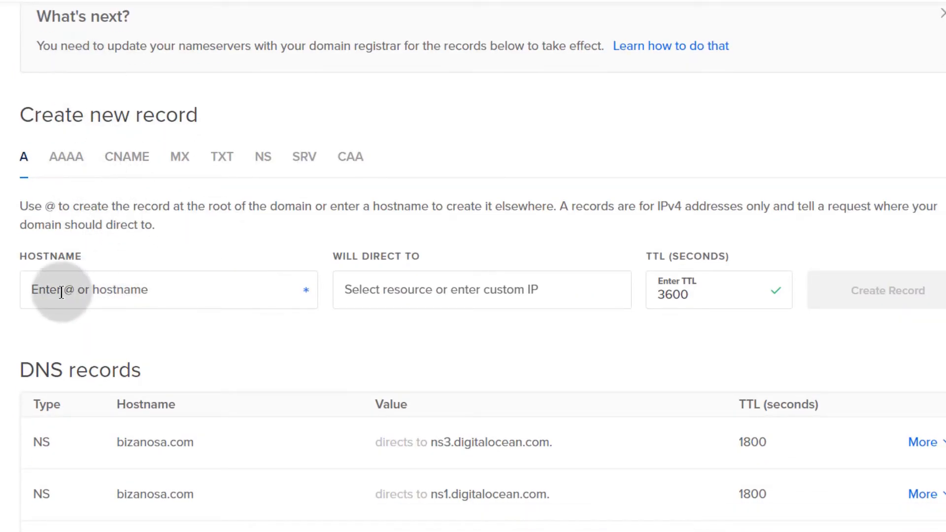
pyautogui.scroll(-3, 73, 338)
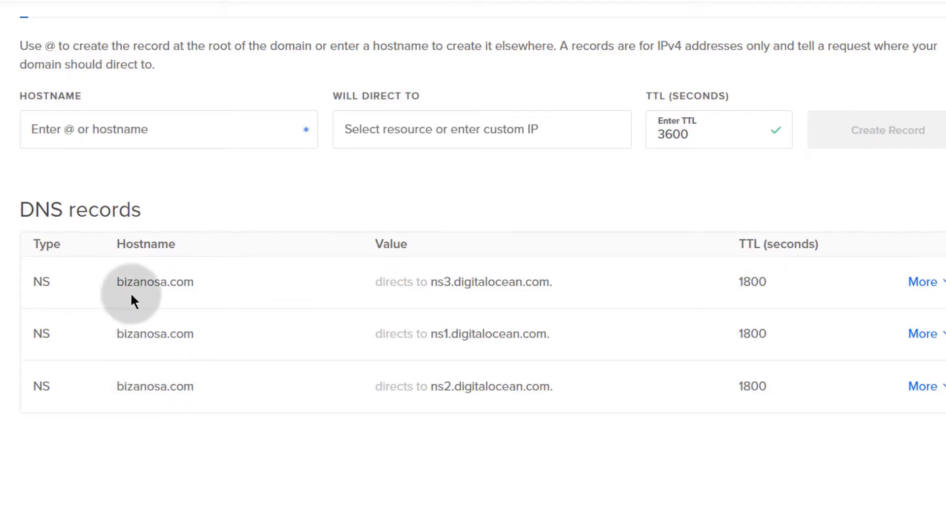
pyautogui.moveTo(3, 212); pyautogui.dragTo(173, 384)
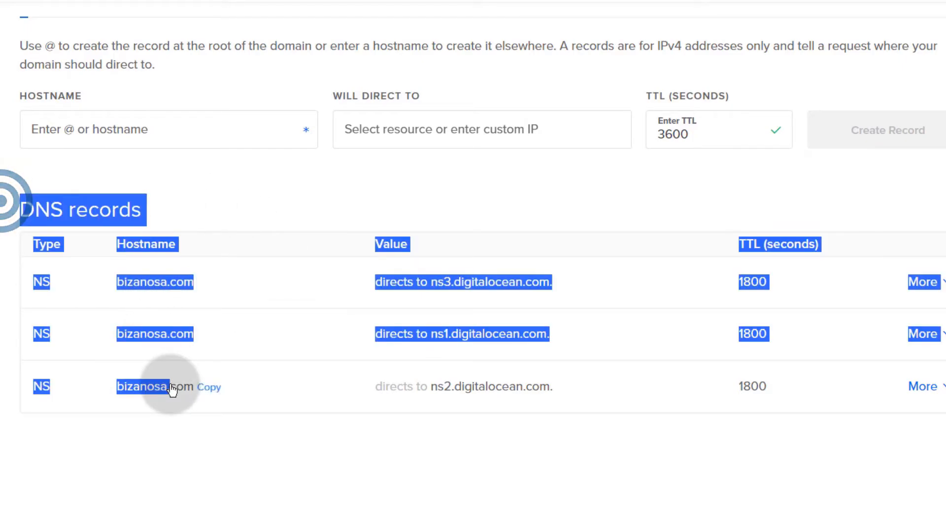
pyautogui.click(223, 442)
pyautogui.moveTo(219, 281); pyautogui.dragTo(112, 288)
pyautogui.click(172, 510)
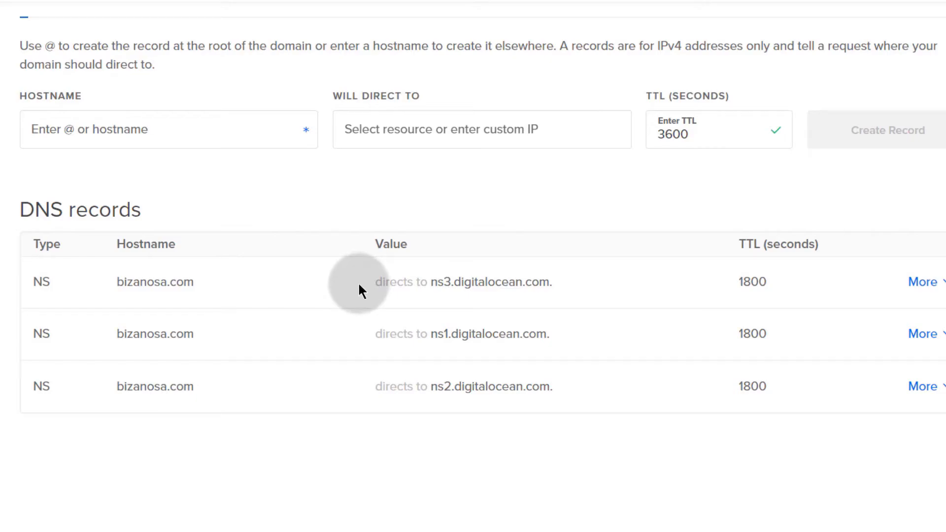
pyautogui.moveTo(16, 258); pyautogui.dragTo(339, 411)
pyautogui.click(440, 483)
pyautogui.moveTo(438, 245); pyautogui.dragTo(489, 413)
pyautogui.click(486, 448)
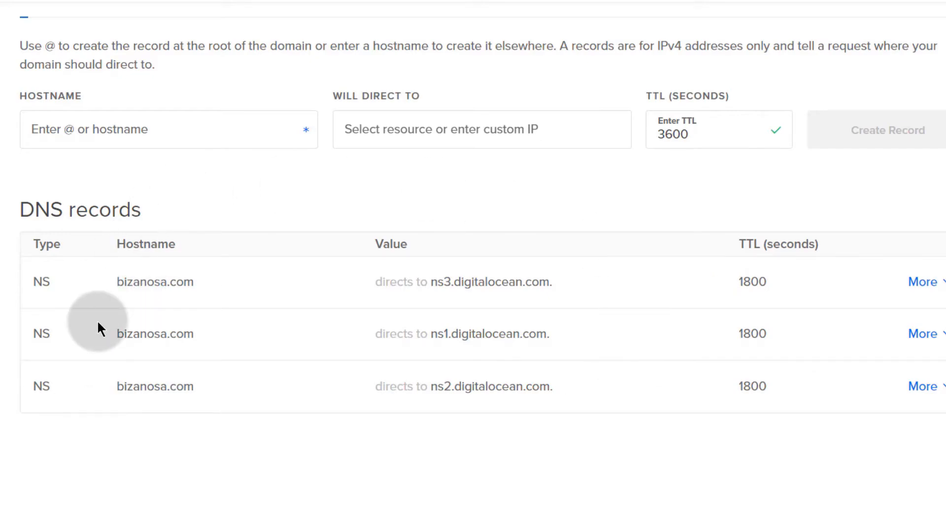
# - Examine the A record form, including its hostname field and the resources it can direct to
pyautogui.scroll(6, 129, 350)
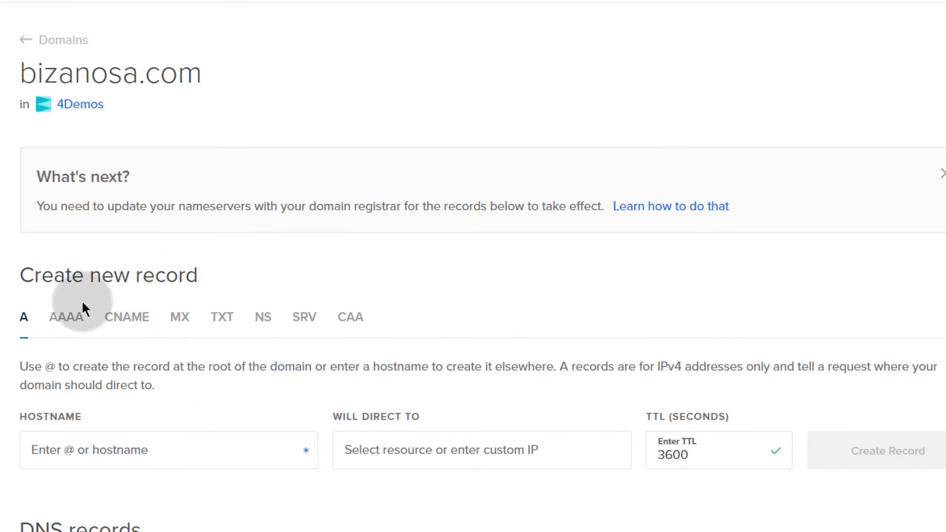
pyautogui.scroll(-2, 58, 197)
pyautogui.click(58, 369)
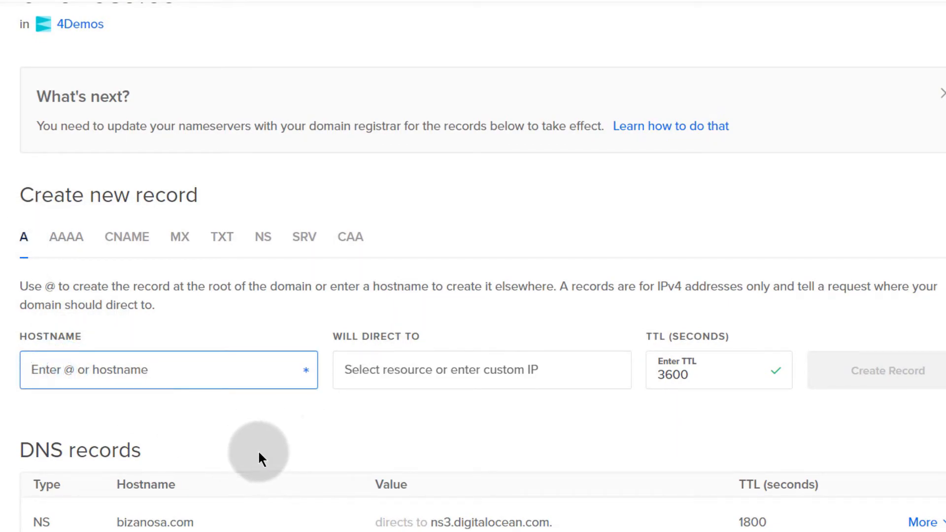
pyautogui.click(74, 368)
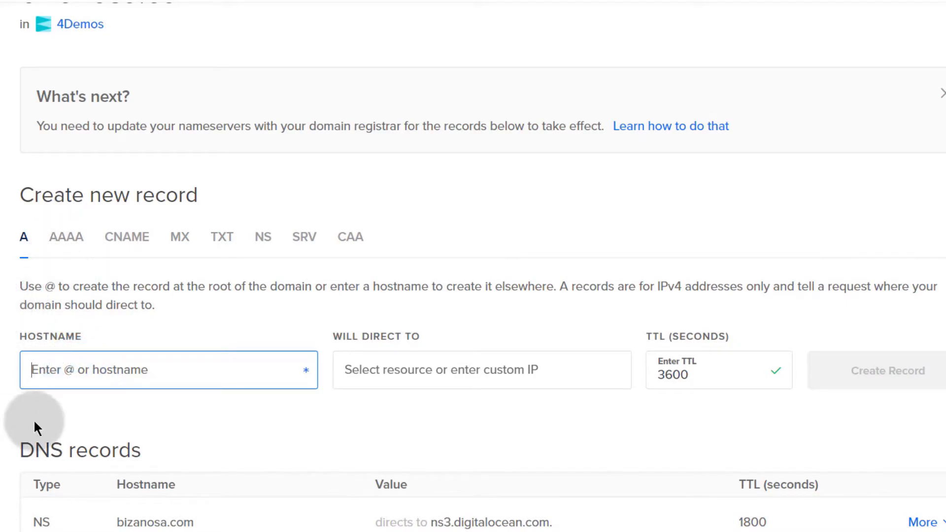
pyautogui.scroll(-2, 13, 423)
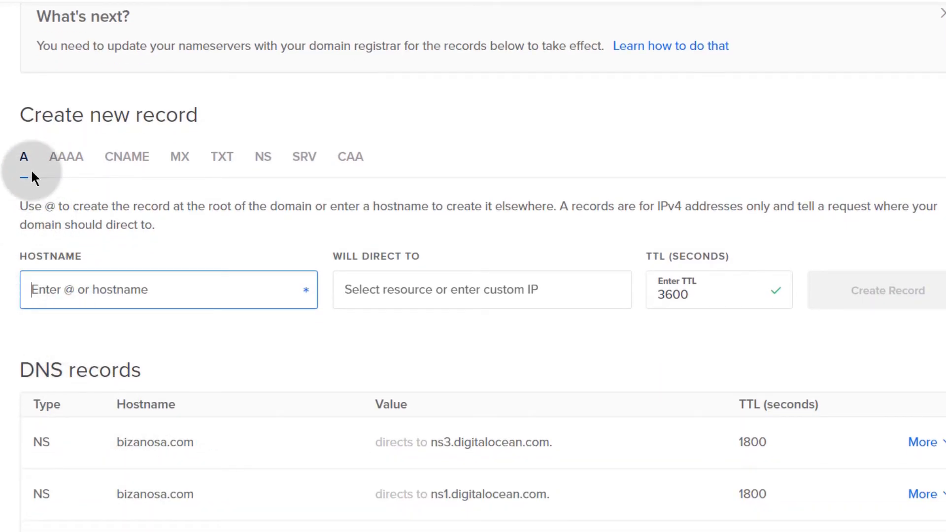
pyautogui.click(46, 291)
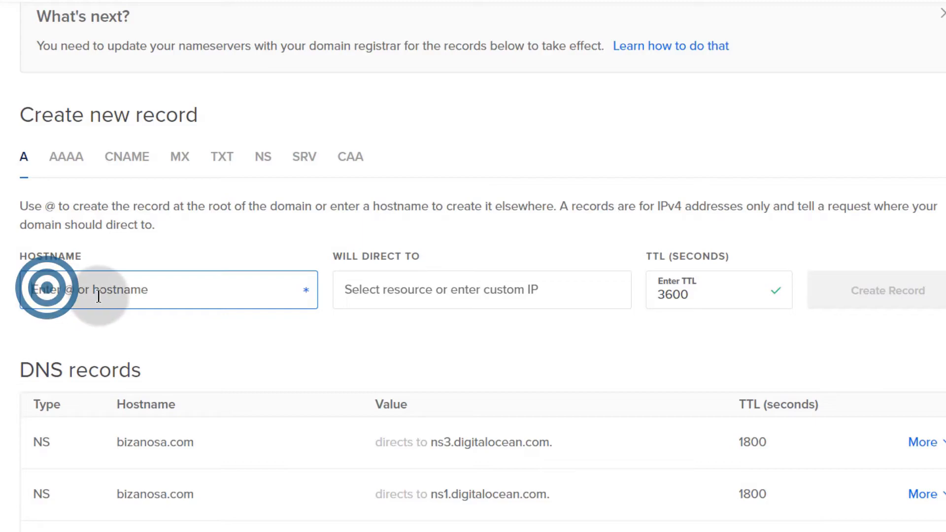
pyautogui.click(424, 290)
pyautogui.click(52, 212)
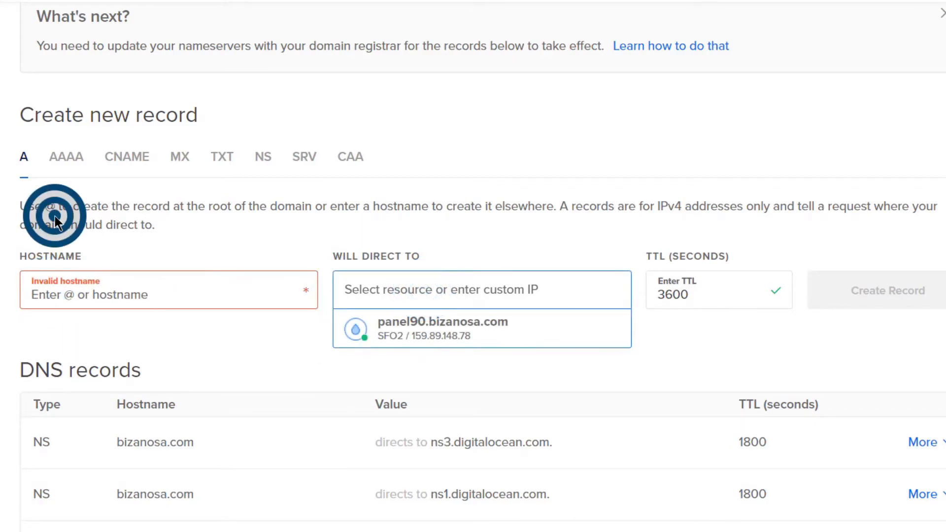
# - View the creation forms for AAAA, CNAME and MX records
pyautogui.click(67, 165)
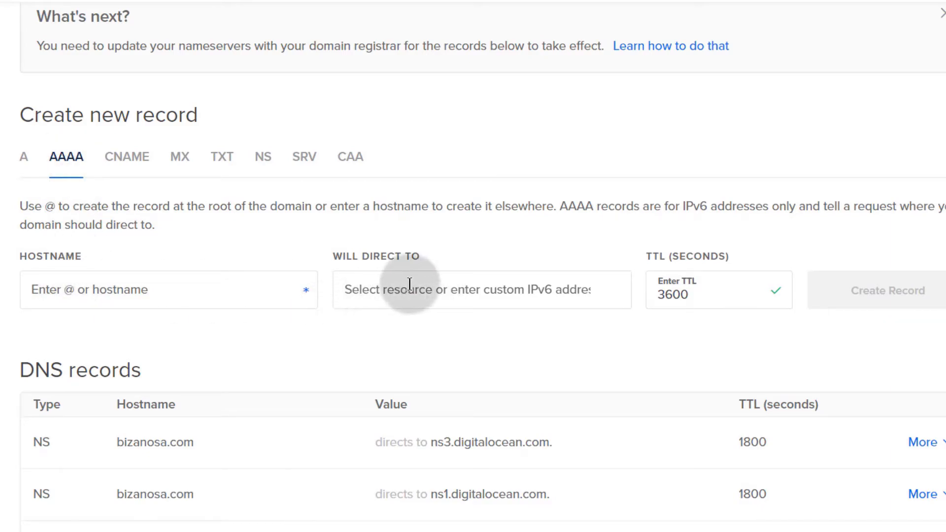
pyautogui.click(118, 158)
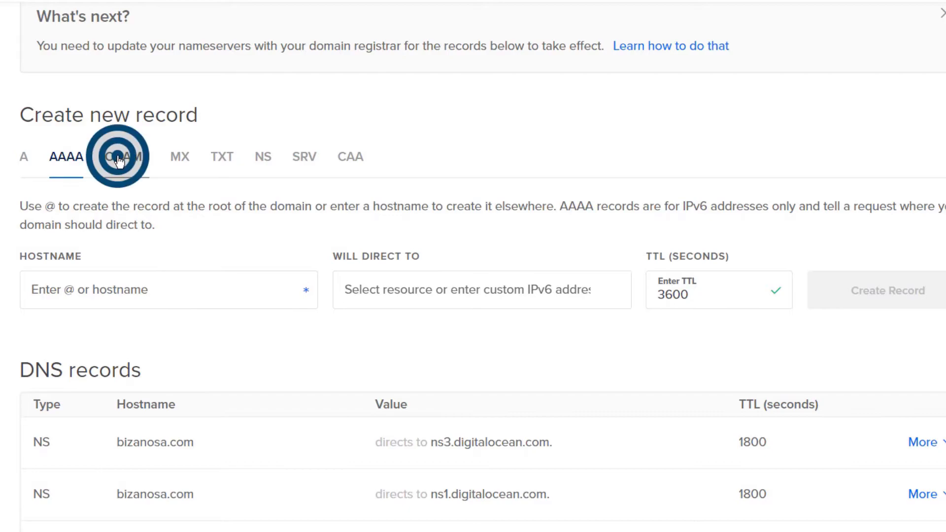
pyautogui.click(181, 156)
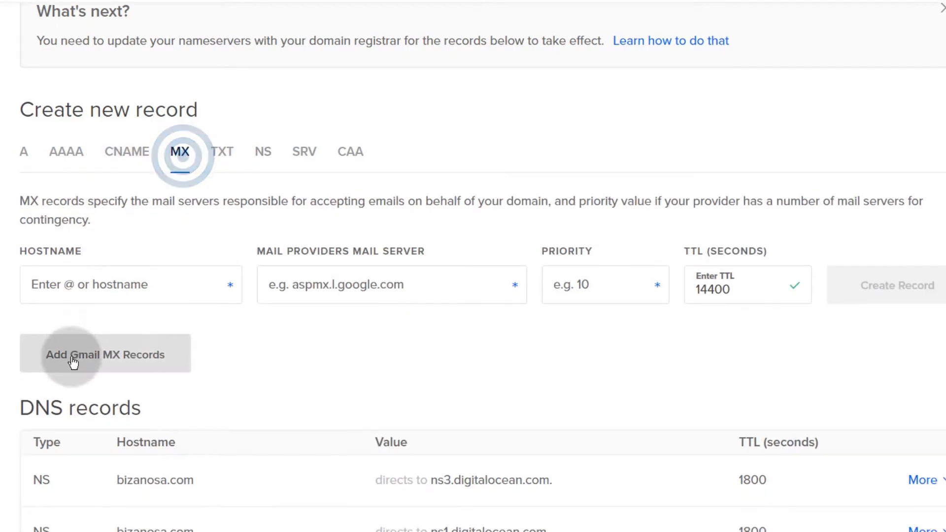
# - Review the MX record form and the domain's existing NS records
pyautogui.scroll(-5, 74, 362)
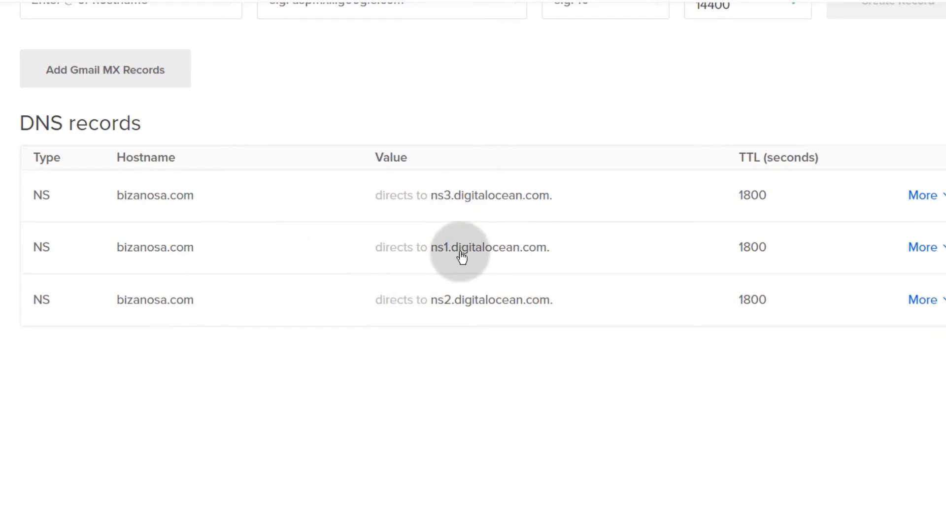
pyautogui.scroll(7, 193, 409)
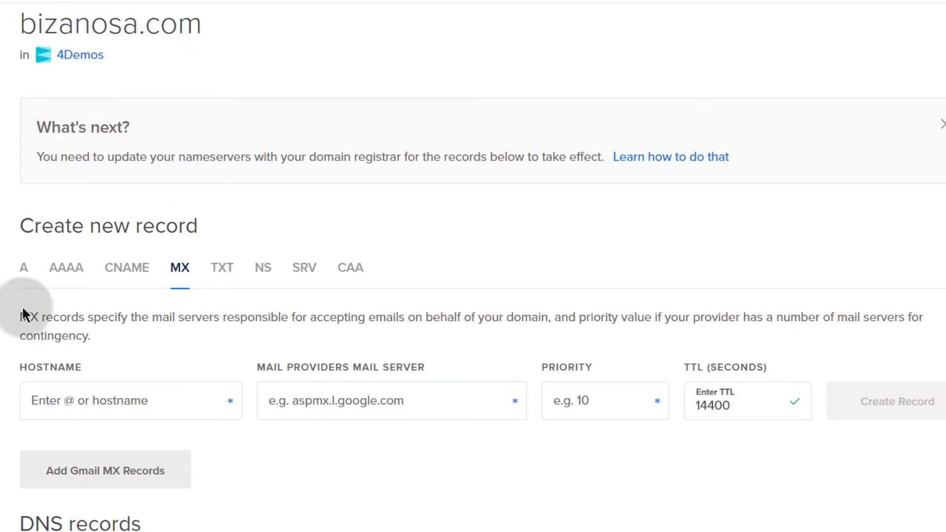
pyautogui.scroll(-7, 186, 473)
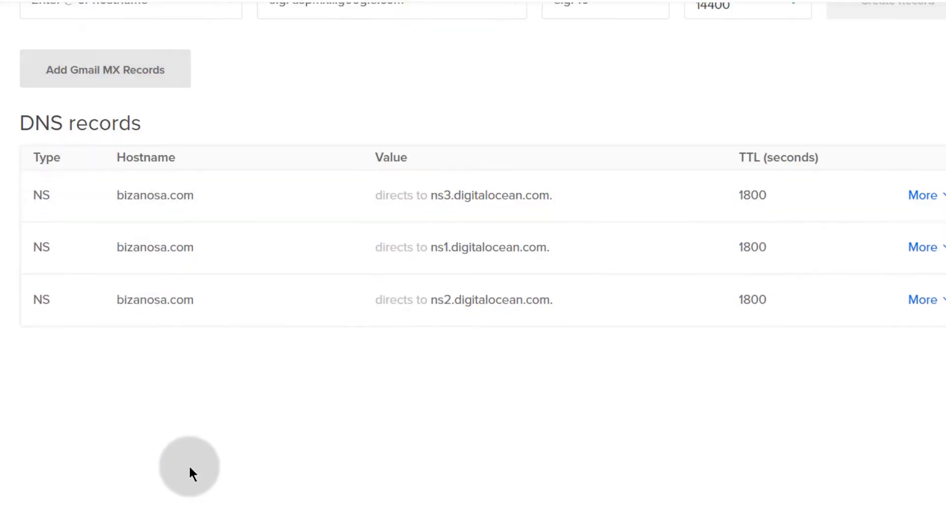
pyautogui.scroll(6, 190, 473)
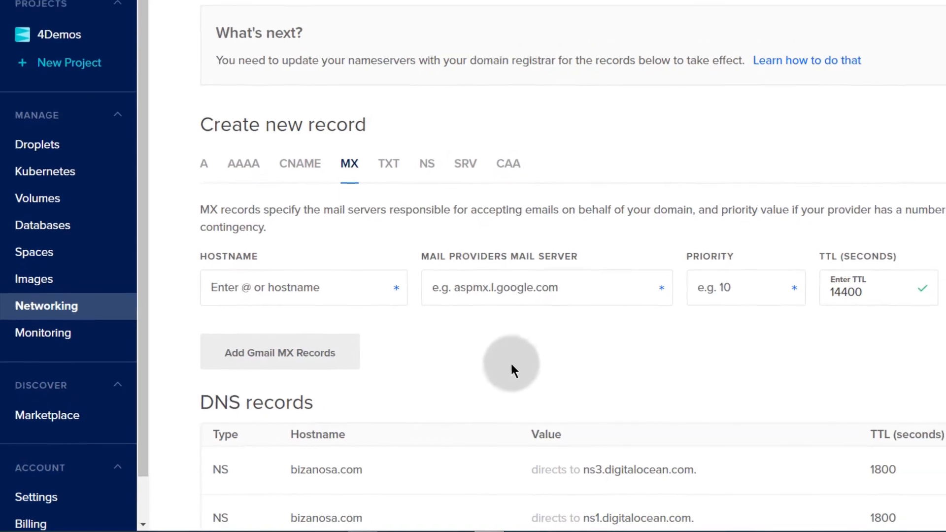
pyautogui.scroll(-3, 184, 324)
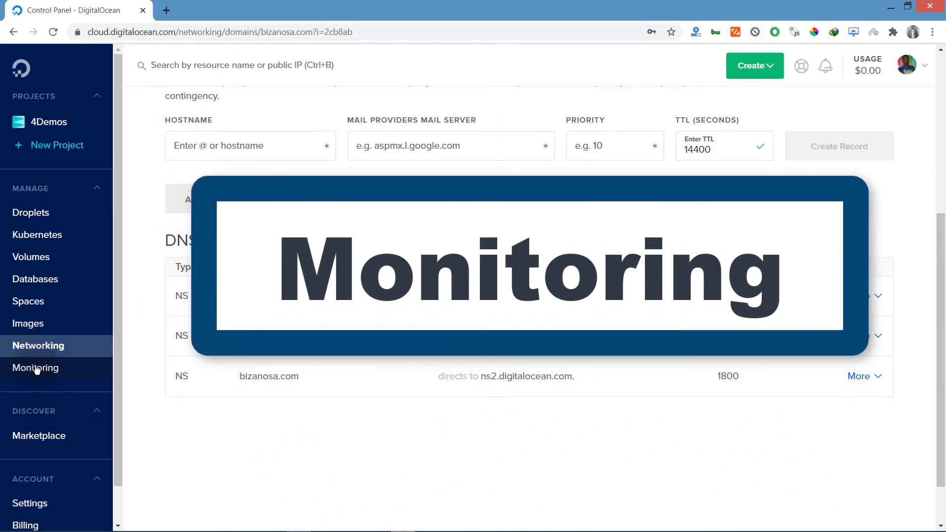
# - Start a new alert policy in Monitoring and review its metric, threshold and time period options
pyautogui.click(36, 367)
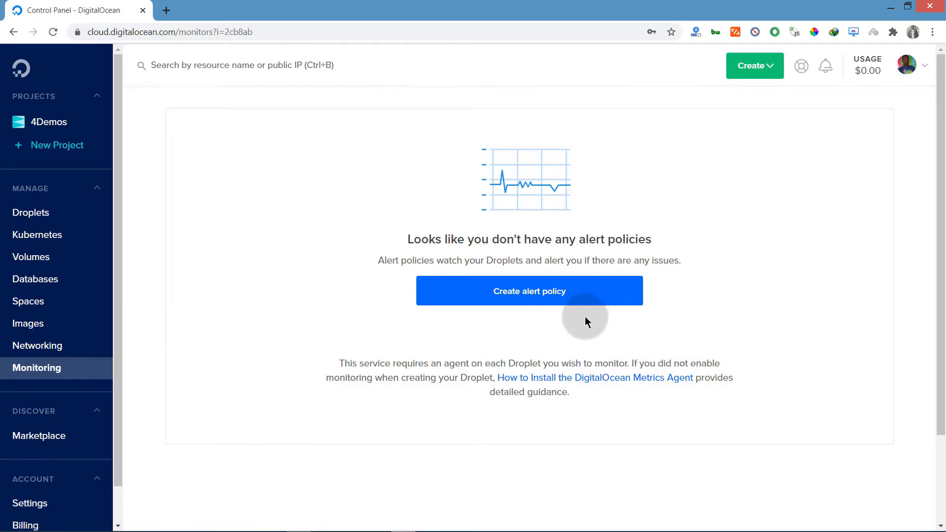
pyautogui.click(542, 293)
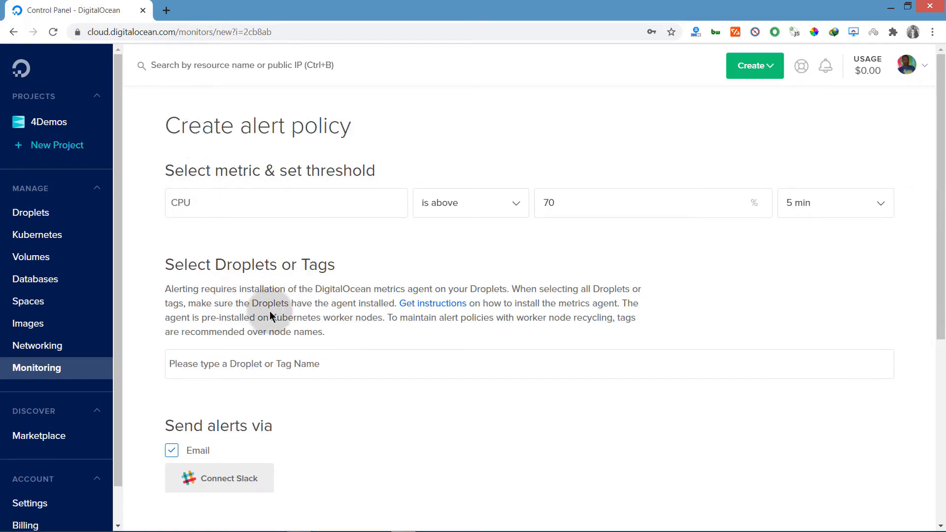
pyautogui.click(280, 203)
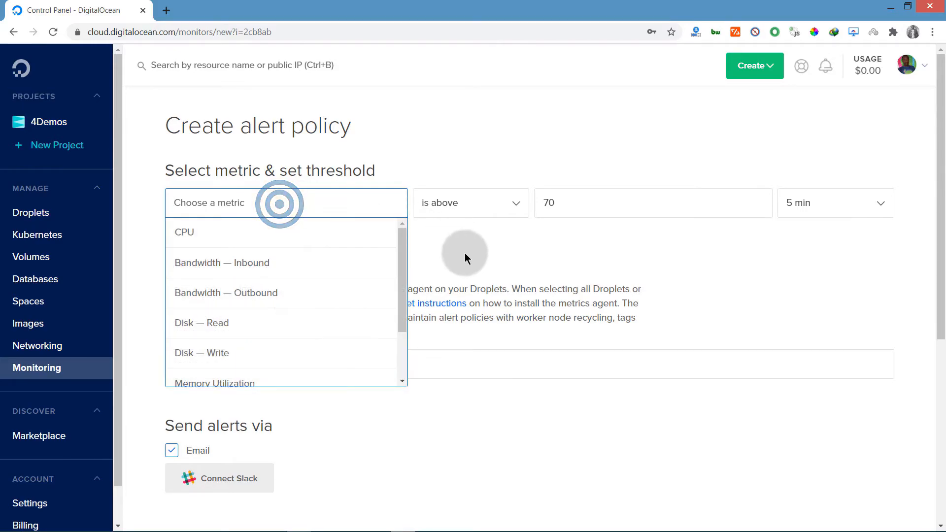
pyautogui.click(250, 238)
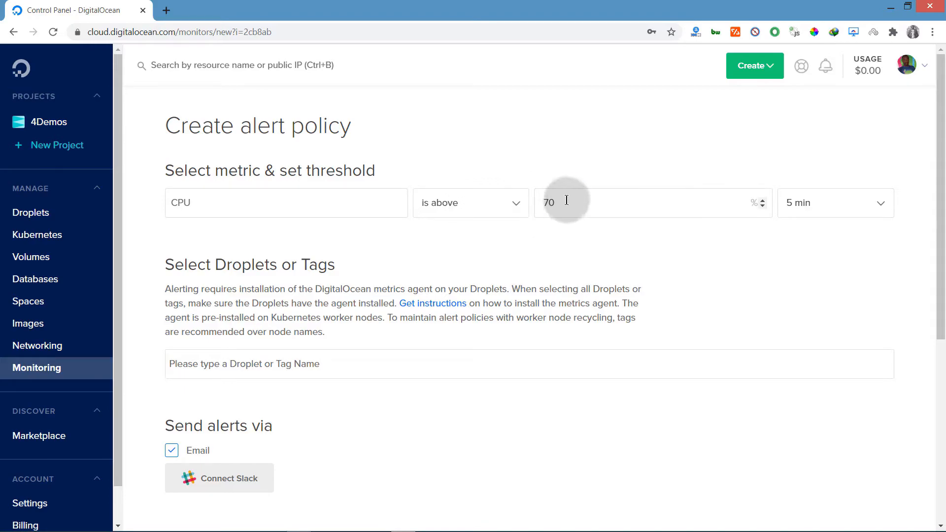
pyautogui.click(884, 205)
pyautogui.click(791, 238)
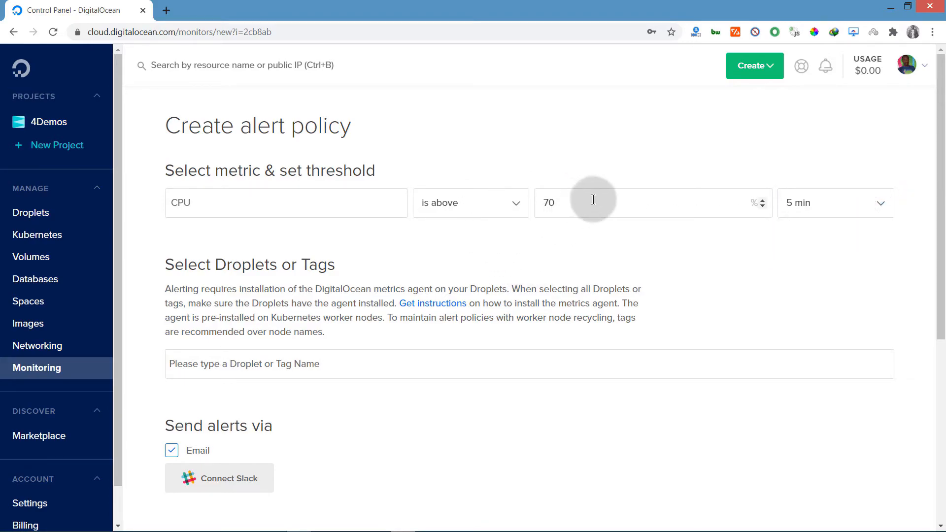
# - Apply the alert policy to the Droplet panel90.bizanosa.com
pyautogui.click(448, 364)
pyautogui.click(187, 362)
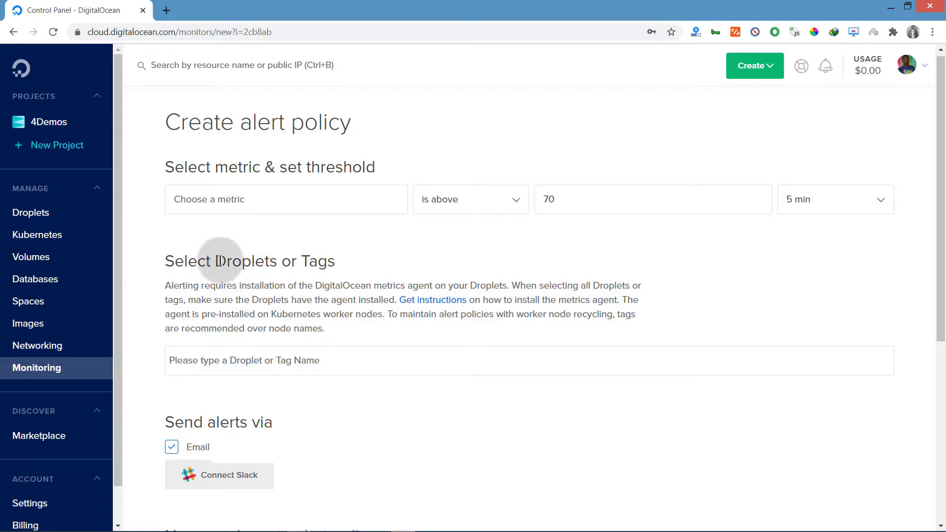
pyautogui.scroll(-3, 232, 261)
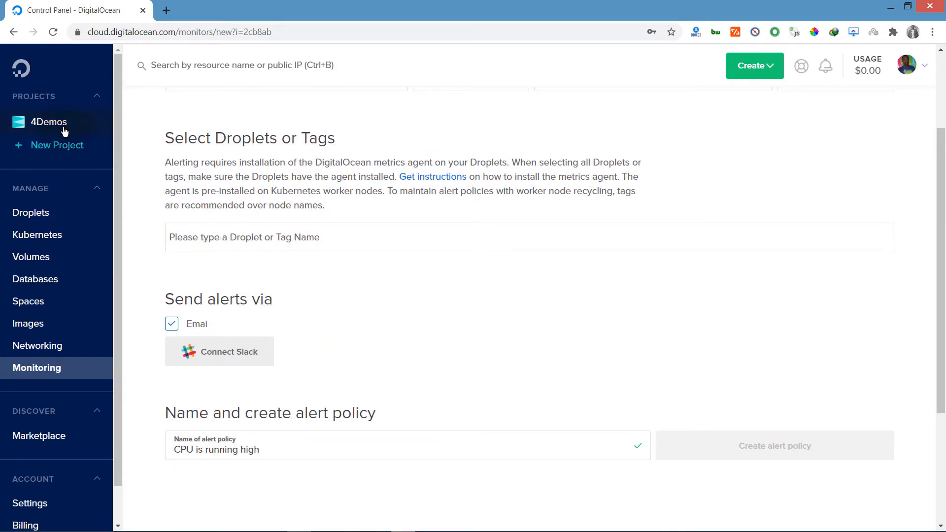
pyautogui.click(160, 238)
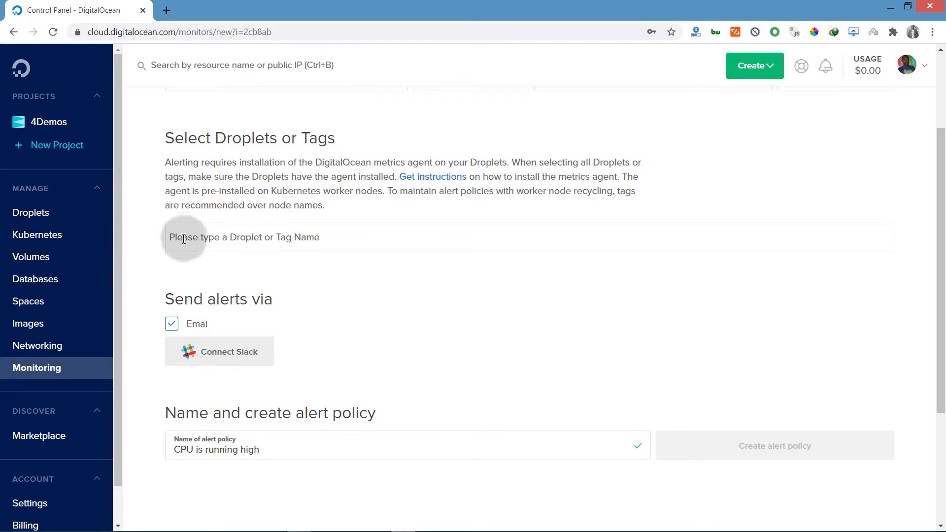
pyautogui.click(171, 237)
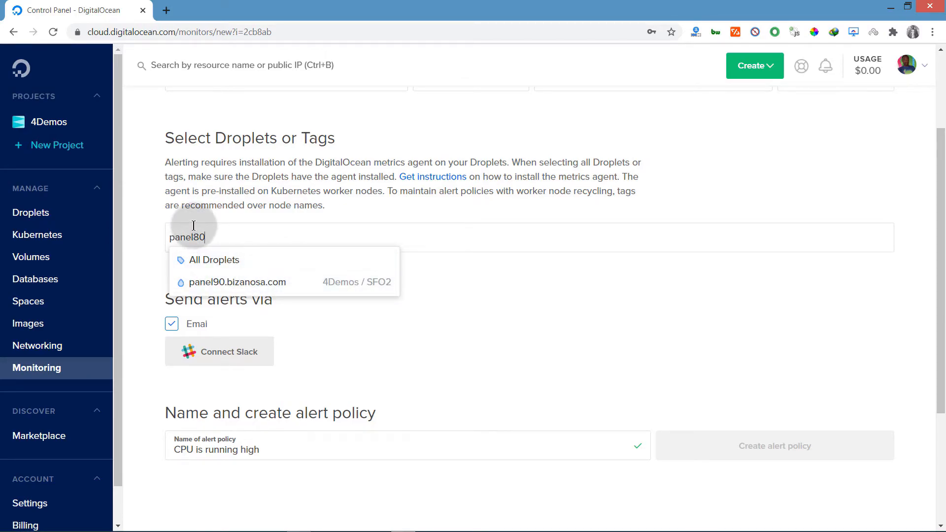
pyautogui.click(231, 283)
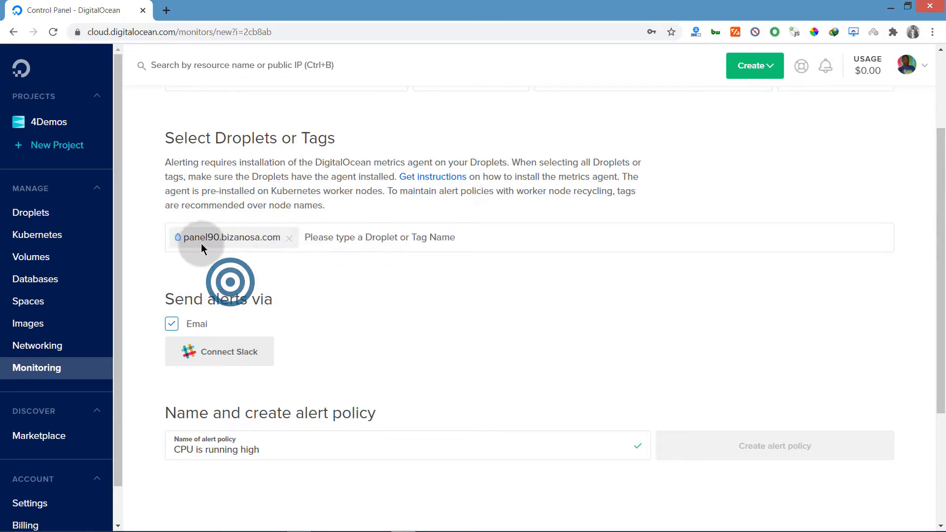
# - Set the alert to trigger when the CPU metric is above 70% for 10 min
pyautogui.scroll(3, 226, 250)
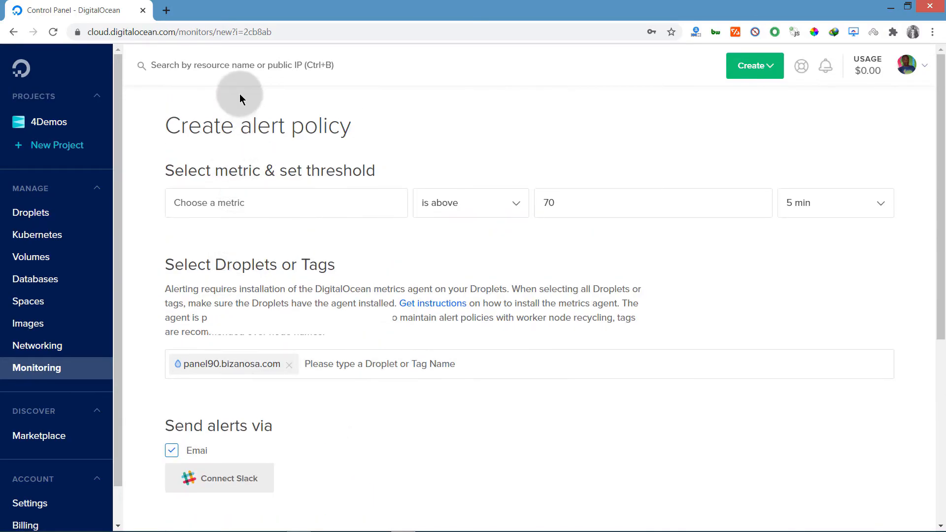
pyautogui.scroll(-1, 239, 416)
pyautogui.scroll(1, 251, 416)
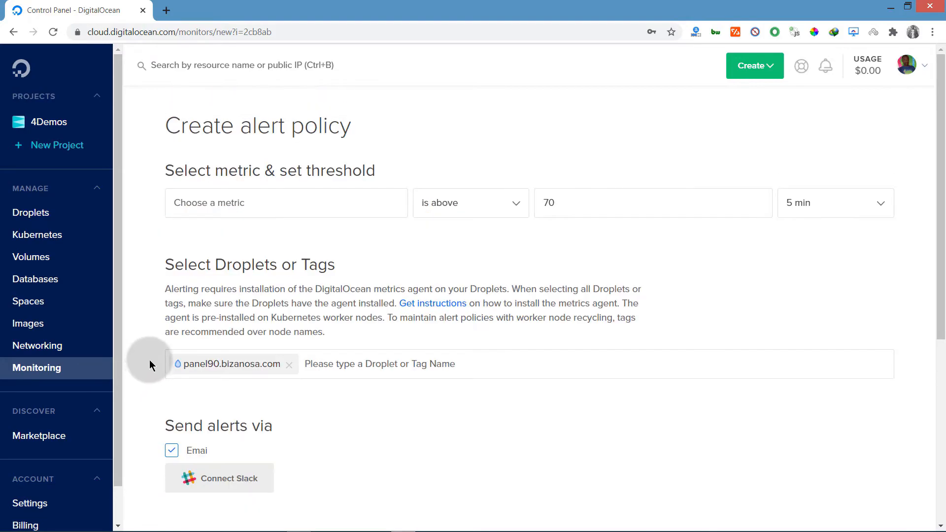
pyautogui.click(228, 204)
pyautogui.click(210, 232)
pyautogui.click(567, 199)
pyautogui.click(814, 200)
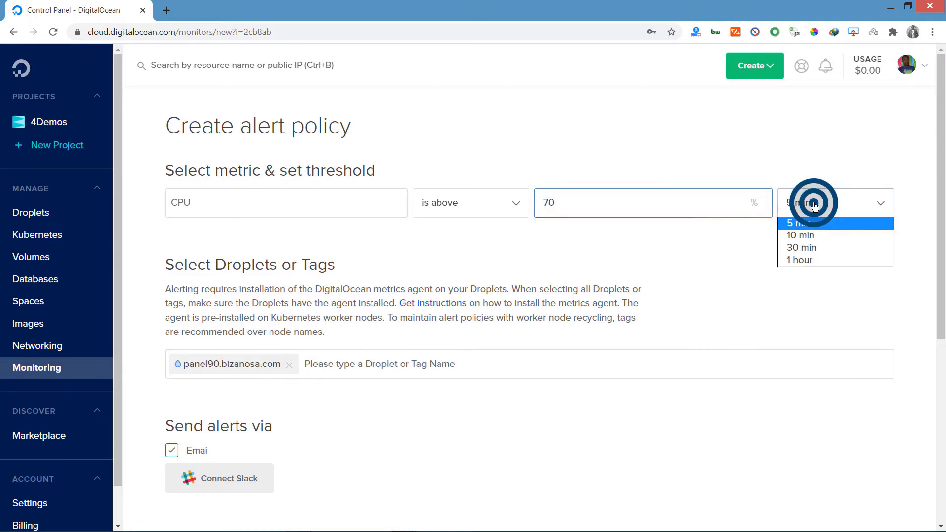
pyautogui.click(817, 232)
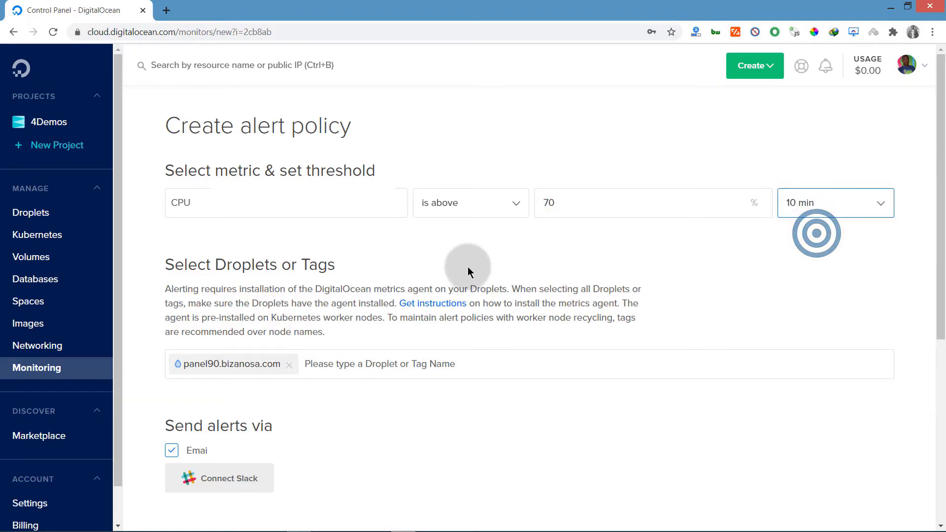
# - Create the alert policy with the name CPU is running high
pyautogui.scroll(-5, 468, 267)
pyautogui.click(242, 331)
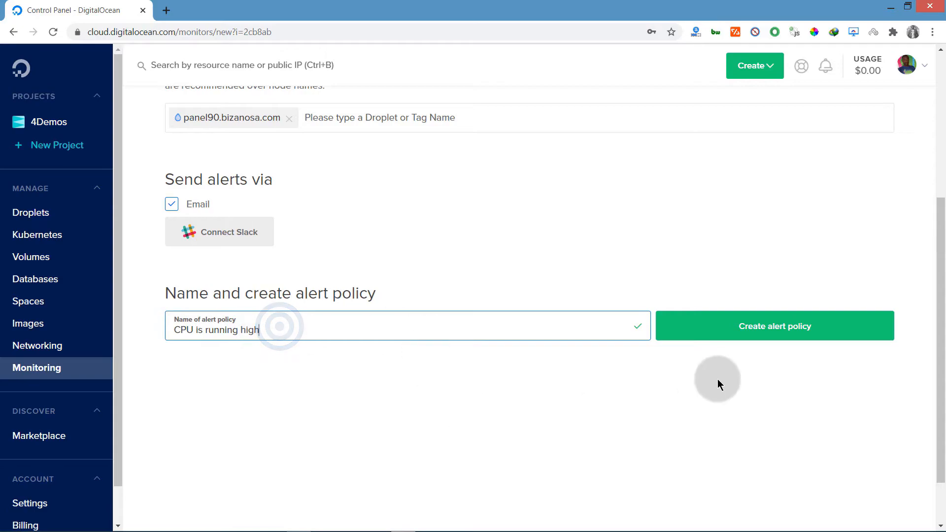
pyautogui.click(769, 327)
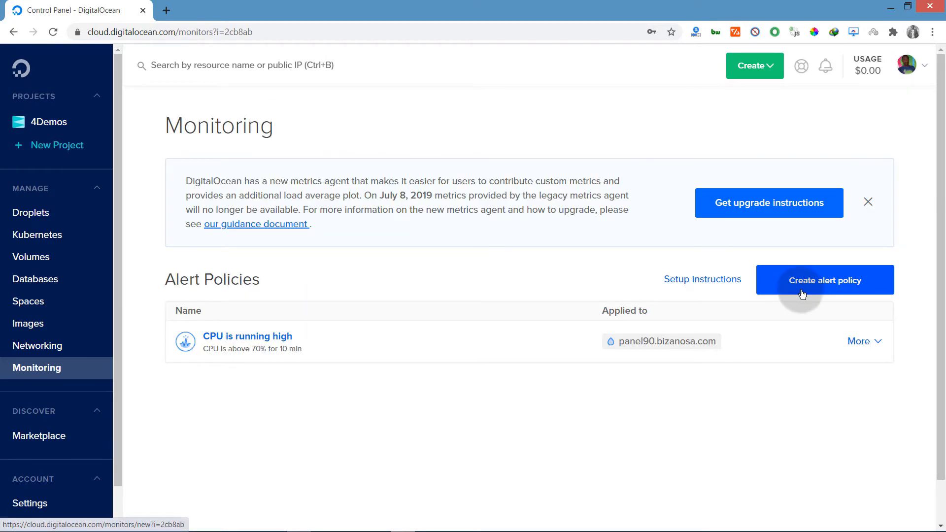
# - Start another alert policy for the Bandwidth — Outbound metric with a threshold of 69
pyautogui.click(805, 282)
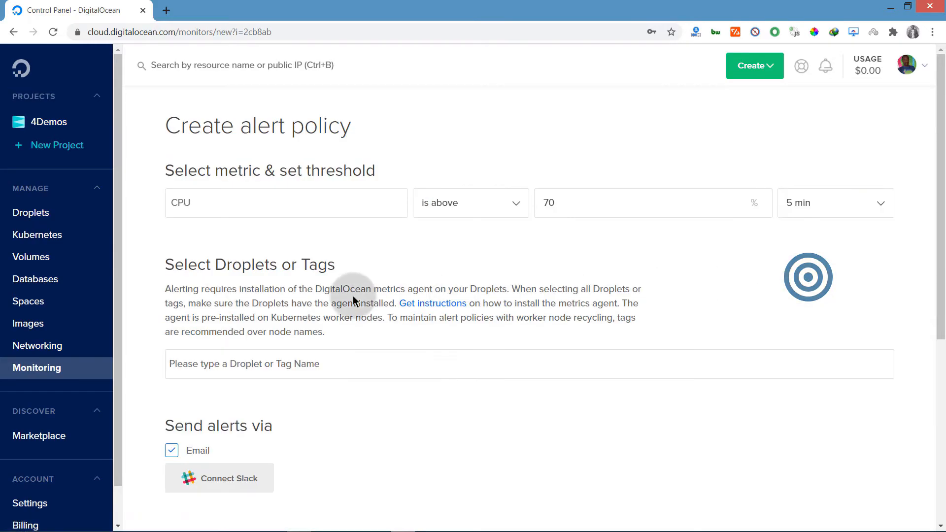
pyautogui.click(266, 201)
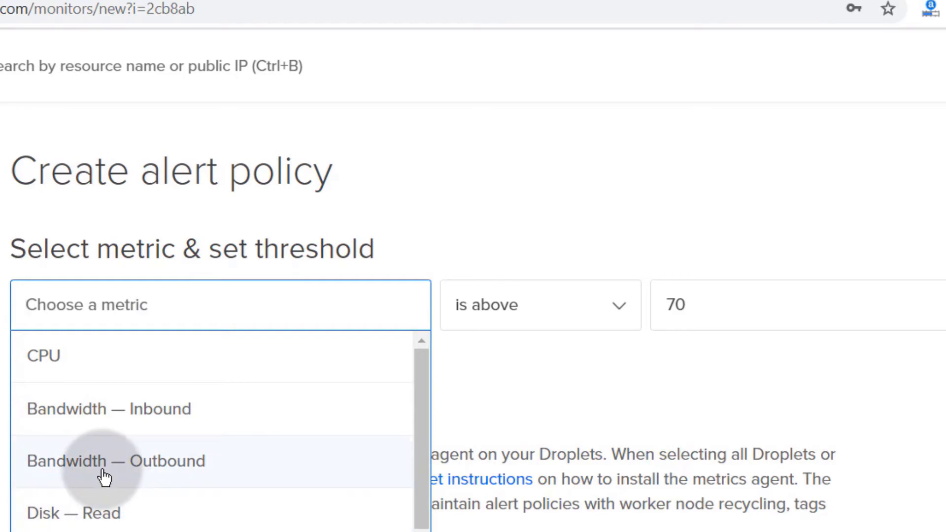
pyautogui.click(76, 467)
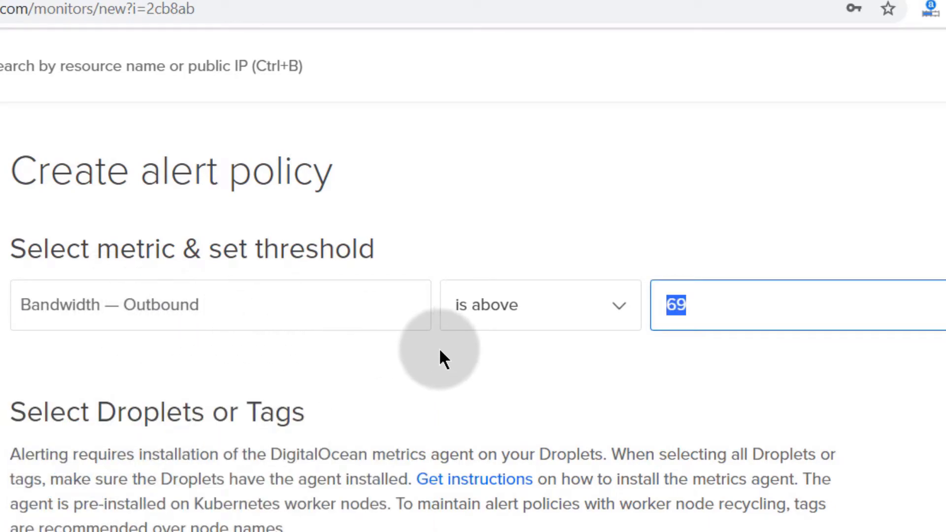
pyautogui.click(699, 300)
pyautogui.moveTo(705, 299); pyautogui.dragTo(656, 306)
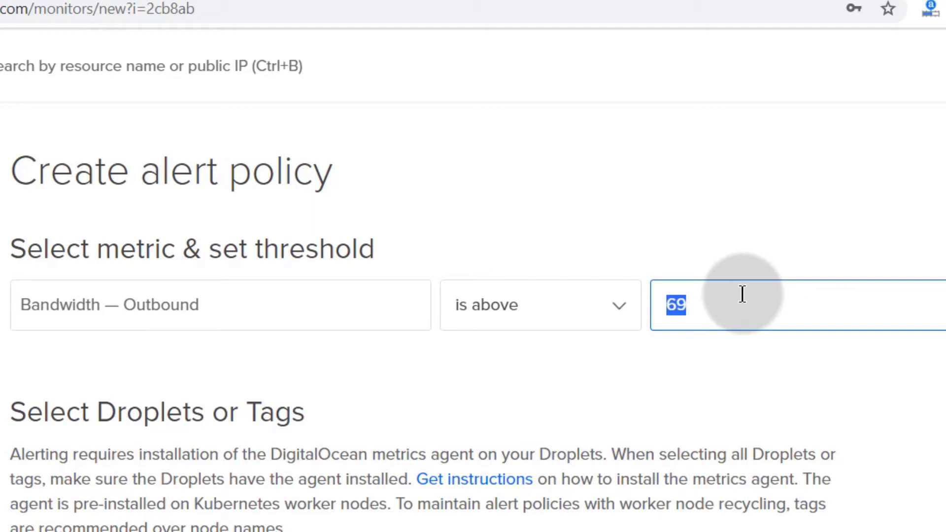
pyautogui.click(736, 417)
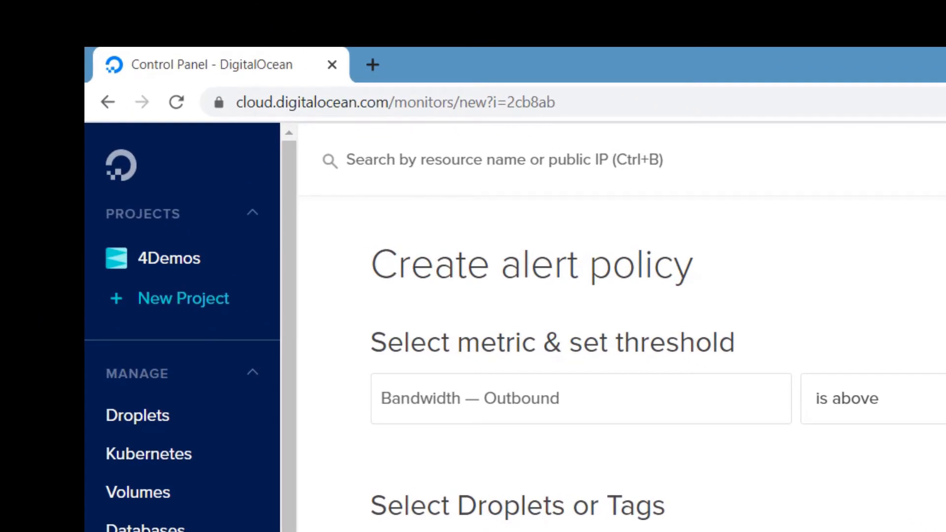
# - Look over the Droplet selection, alert delivery and naming sections of the second alert policy form
pyautogui.scroll(-6, 542, 359)
pyautogui.click(540, 354)
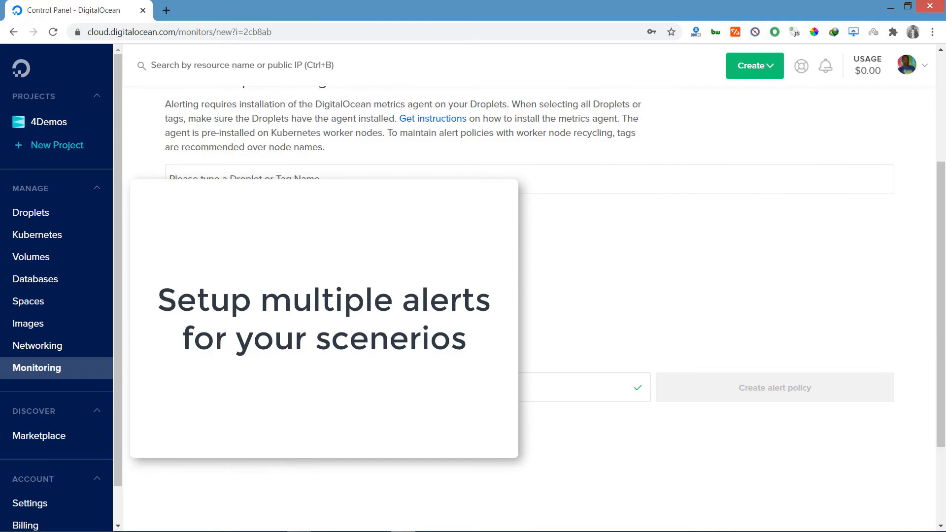
pyautogui.scroll(4, 696, 507)
pyautogui.scroll(-5, 704, 305)
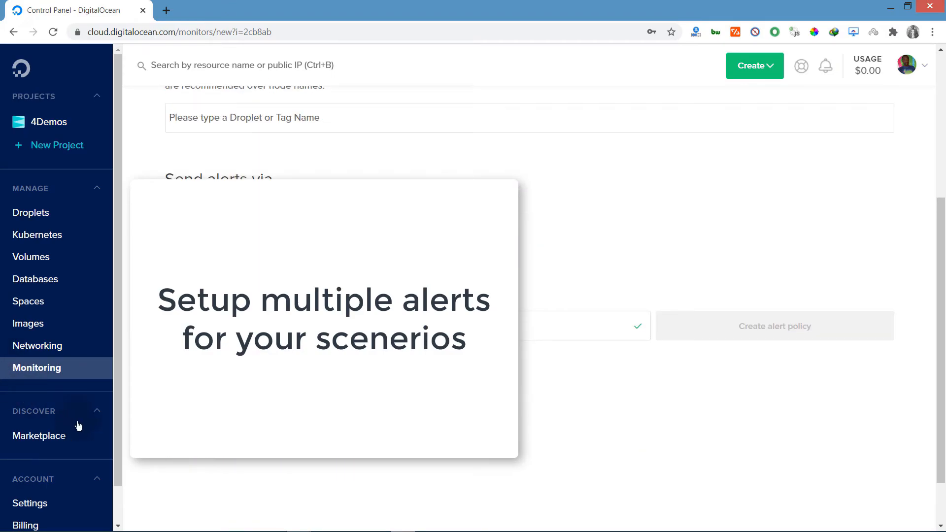
# - Open the Marketplace and browse its list of 1-Click applications
pyautogui.scroll(-1, 29, 422)
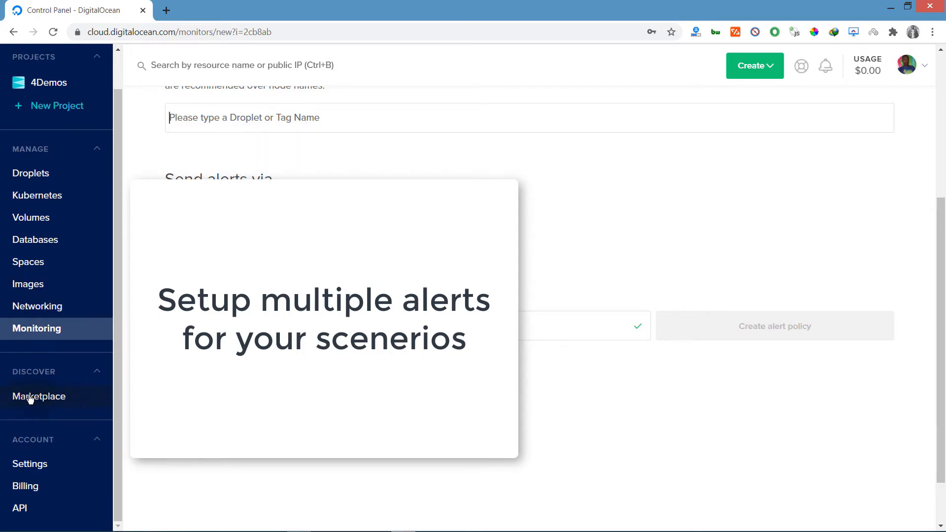
pyautogui.click(29, 397)
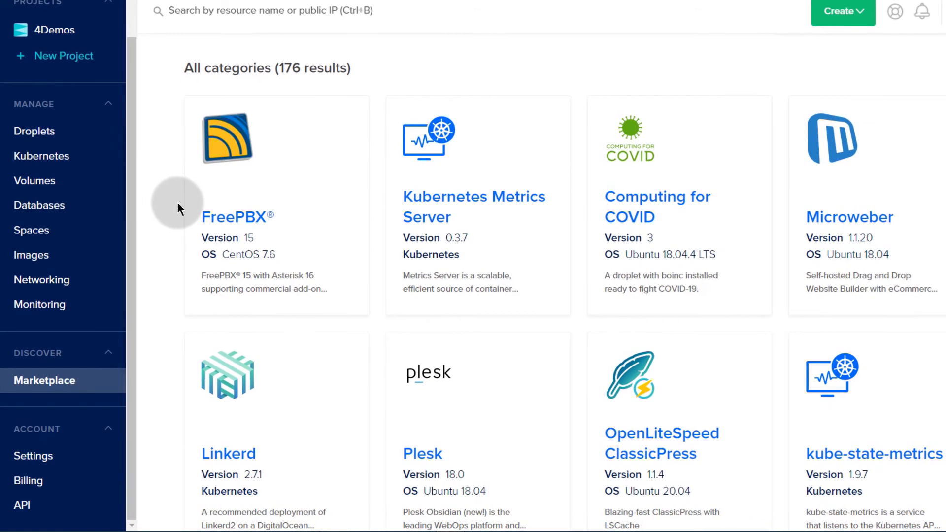
pyautogui.scroll(5, 177, 203)
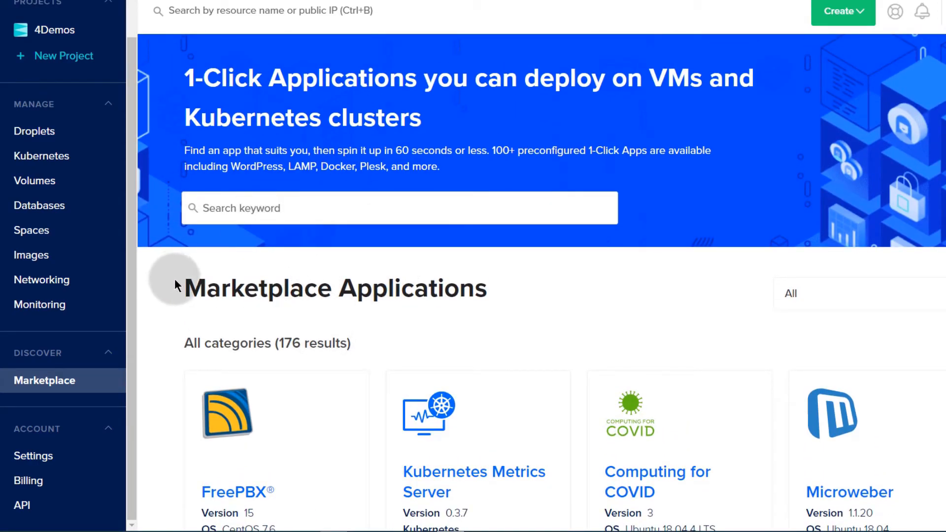
pyautogui.scroll(-10, 177, 278)
pyautogui.scroll(10, 183, 272)
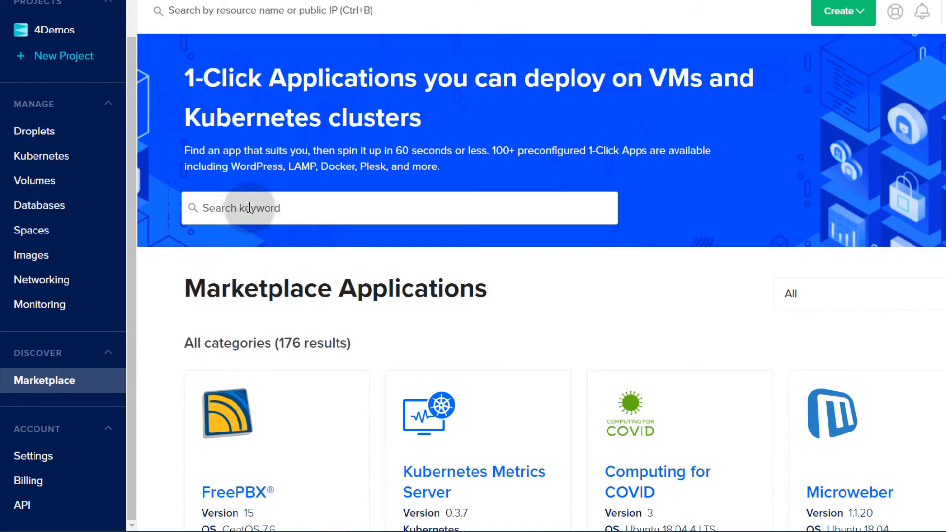
# - Search the Marketplace applications for cpanel and for django
pyautogui.click(250, 207)
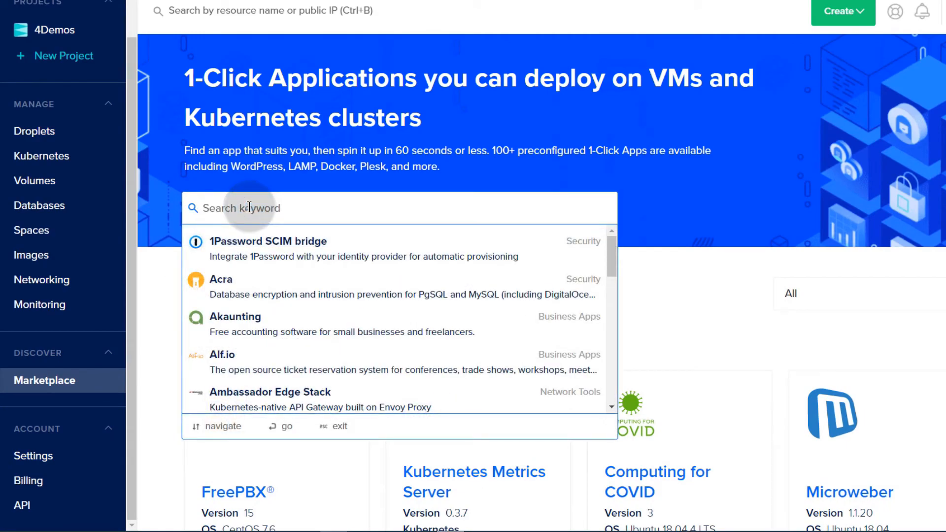
pyautogui.write('cpanel')
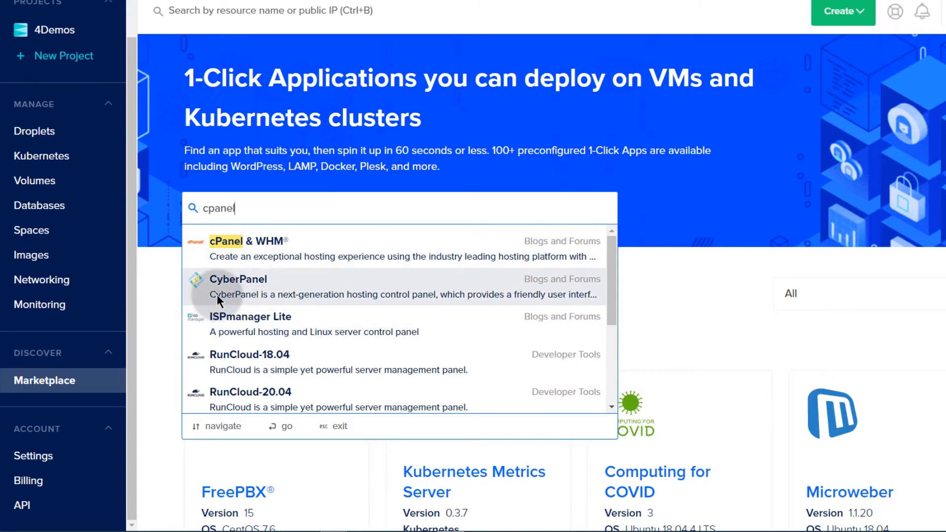
pyautogui.doubleClick(261, 209)
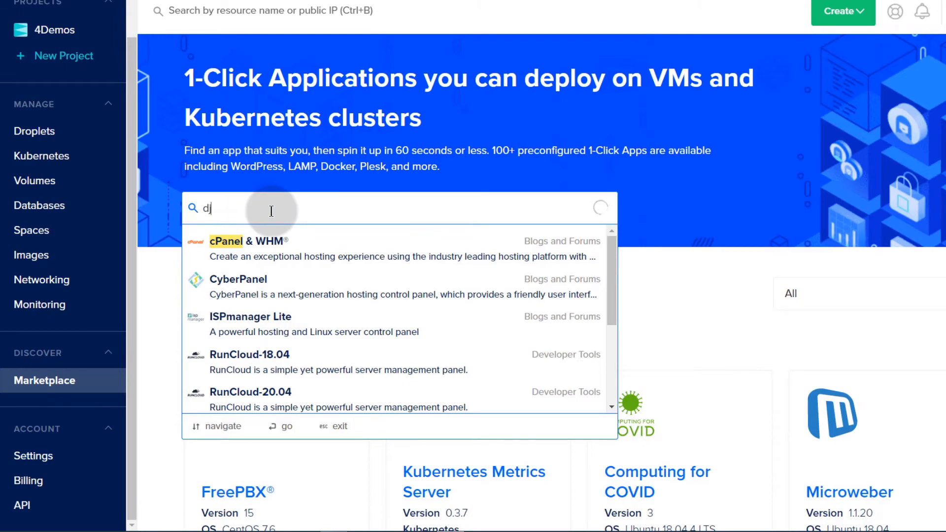
pyautogui.write('django')
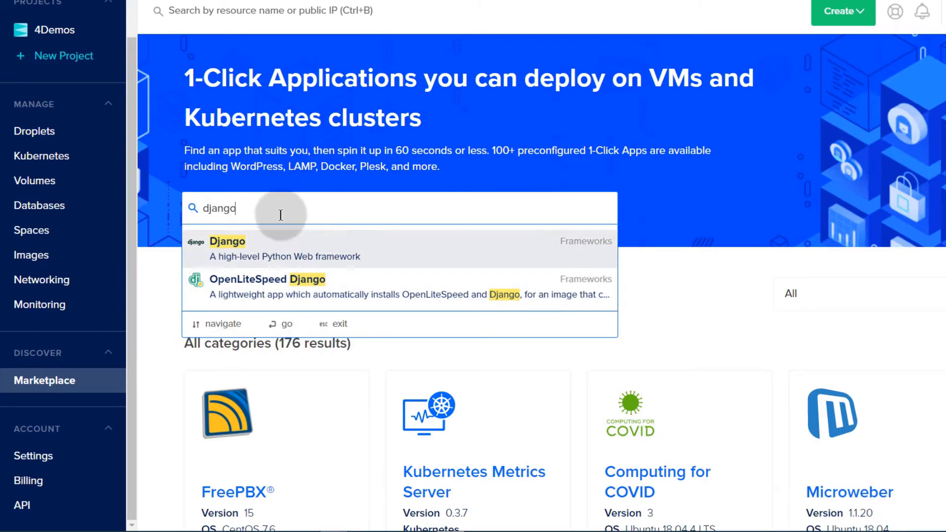
# - Open the Django 1-Click application and examine its operating system, included software and getting-started instructions
pyautogui.doubleClick(264, 208)
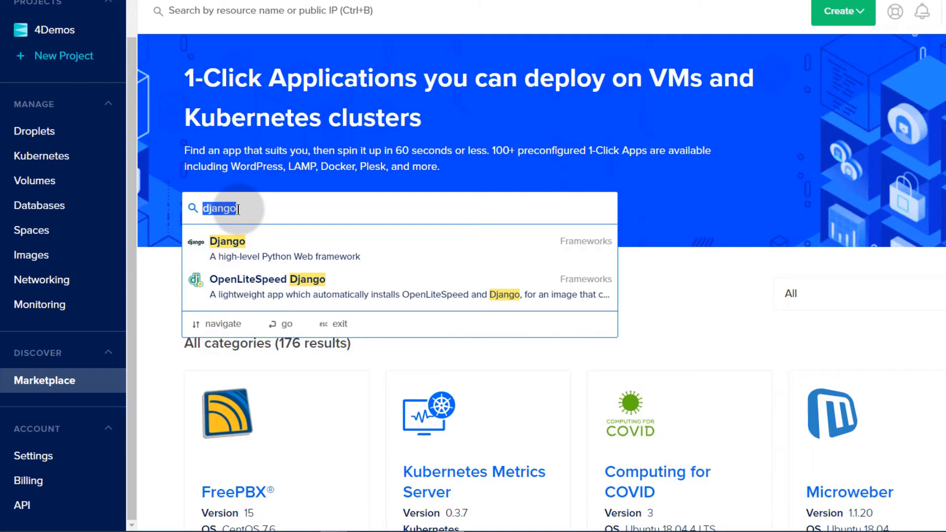
pyautogui.click(217, 248)
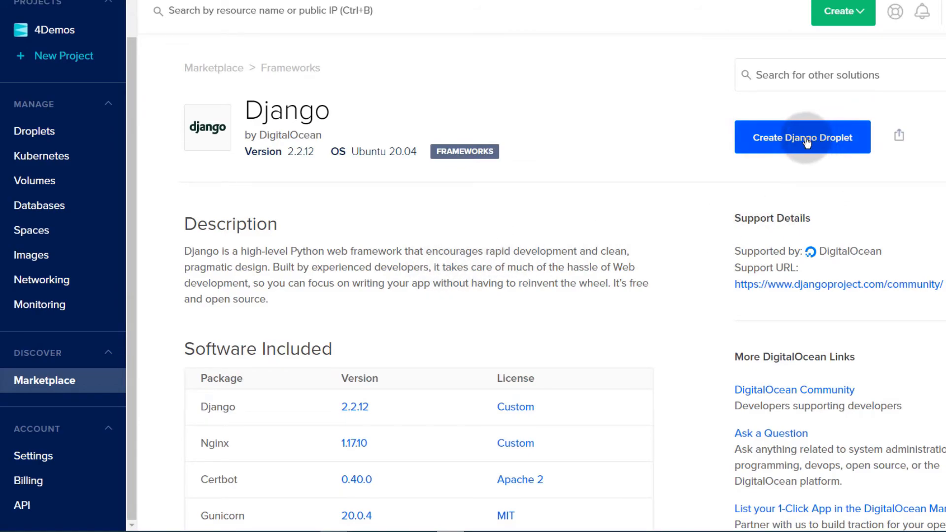
pyautogui.moveTo(353, 149); pyautogui.dragTo(417, 150)
pyautogui.click(432, 195)
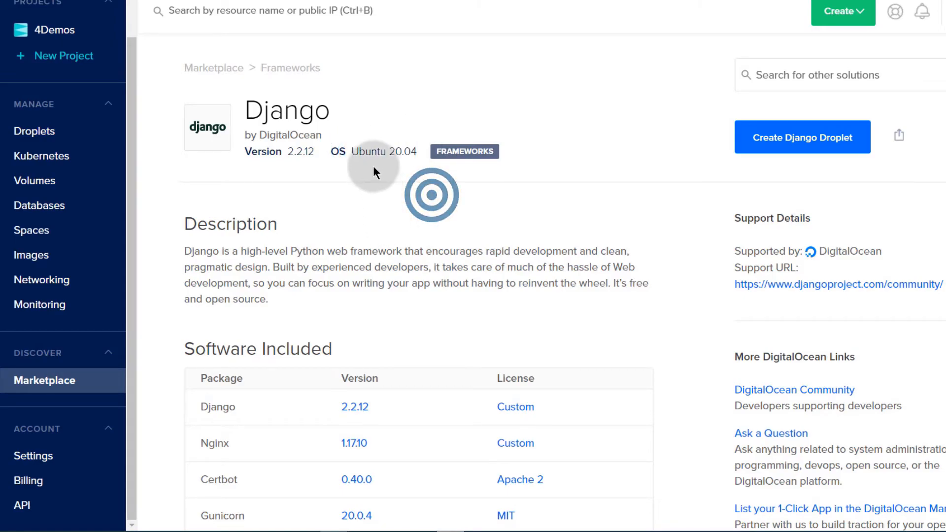
pyautogui.scroll(-4, 295, 323)
pyautogui.scroll(4, 296, 322)
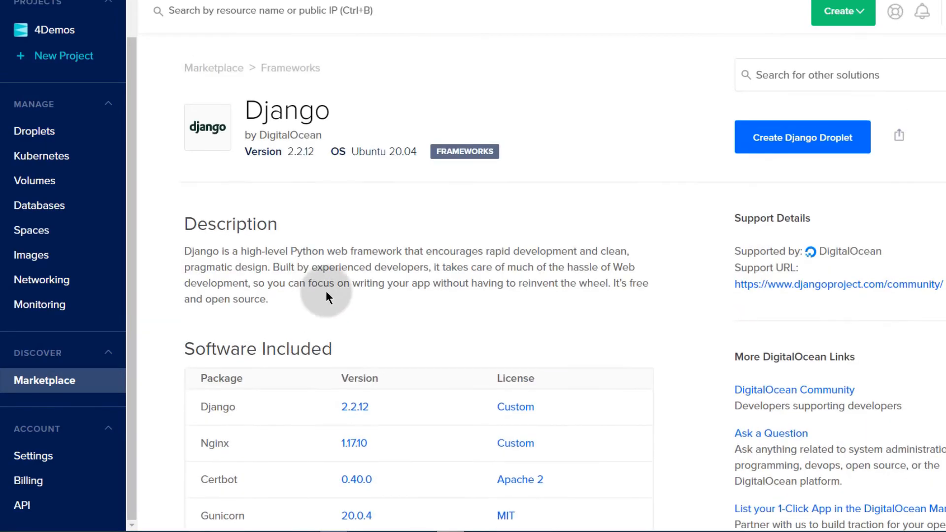
pyautogui.click(351, 149)
pyautogui.moveTo(374, 147); pyautogui.dragTo(417, 149)
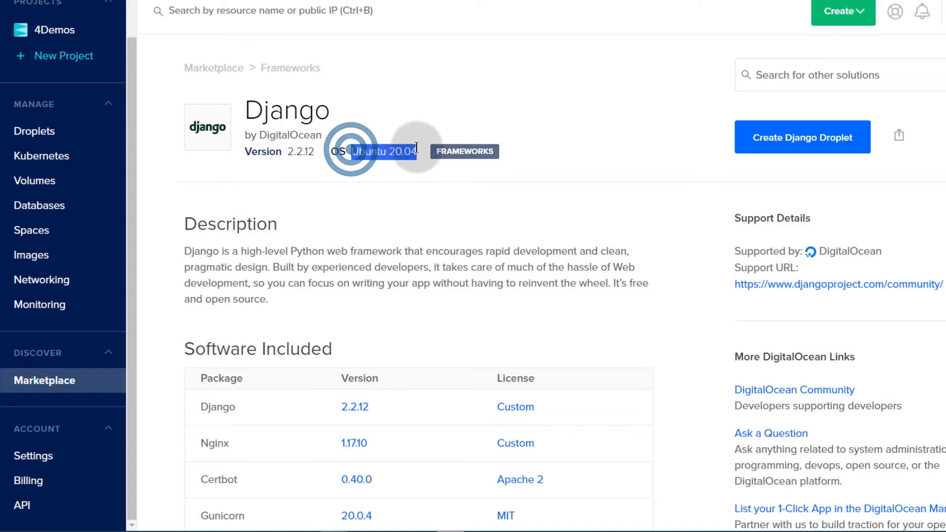
pyautogui.click(323, 209)
pyautogui.scroll(-4, 295, 227)
pyautogui.scroll(-5, 239, 356)
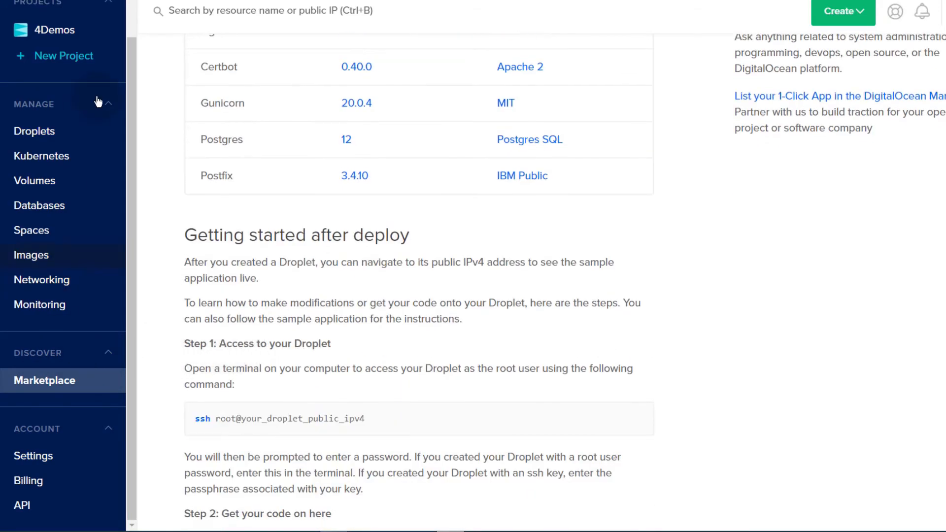
pyautogui.scroll(7, 127, 387)
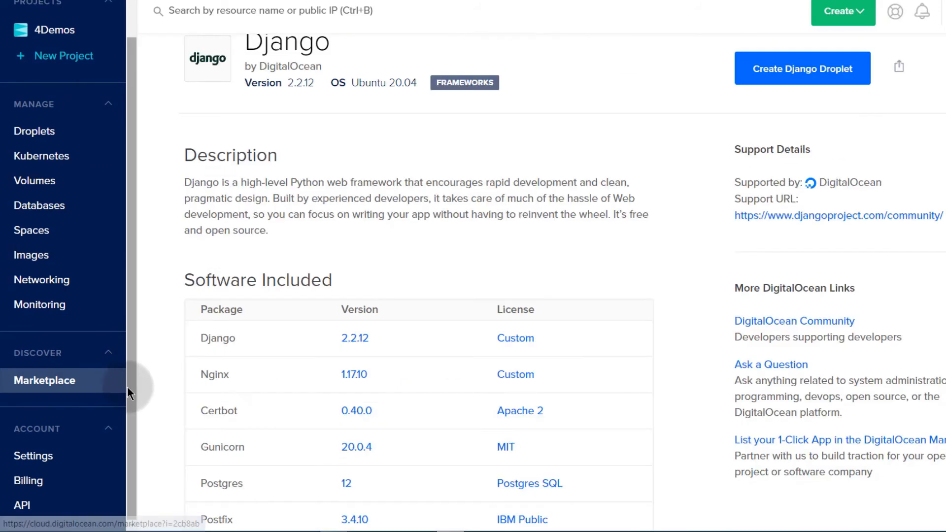
# - Open the account settings and view the Security and Referrals sections
pyautogui.click(34, 457)
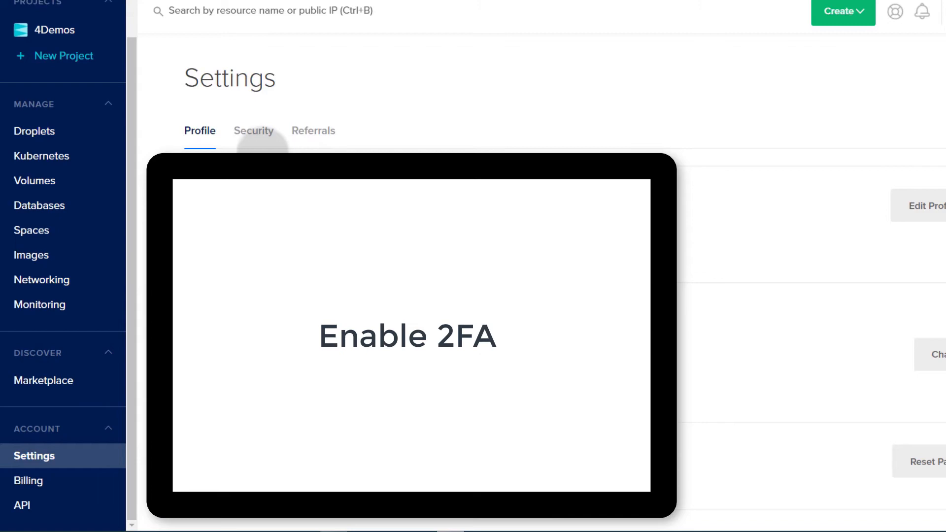
pyautogui.click(260, 133)
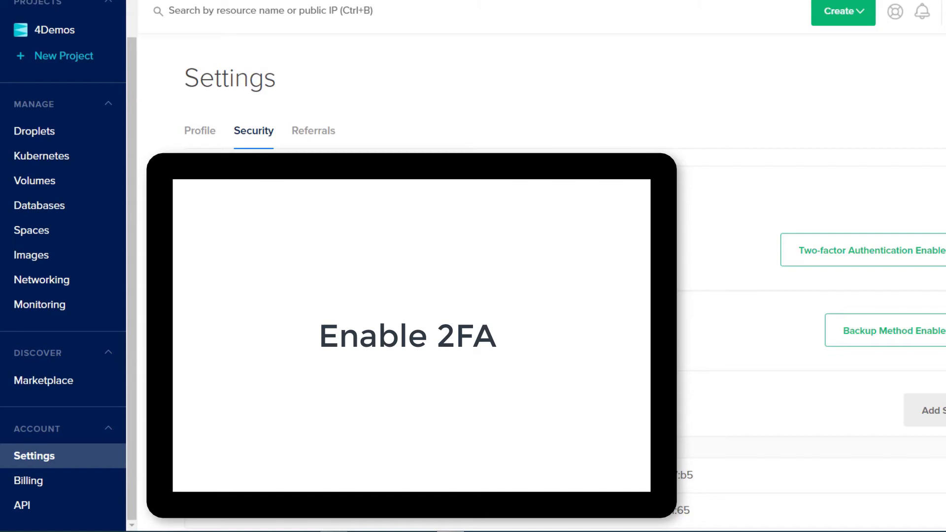
pyautogui.click(321, 131)
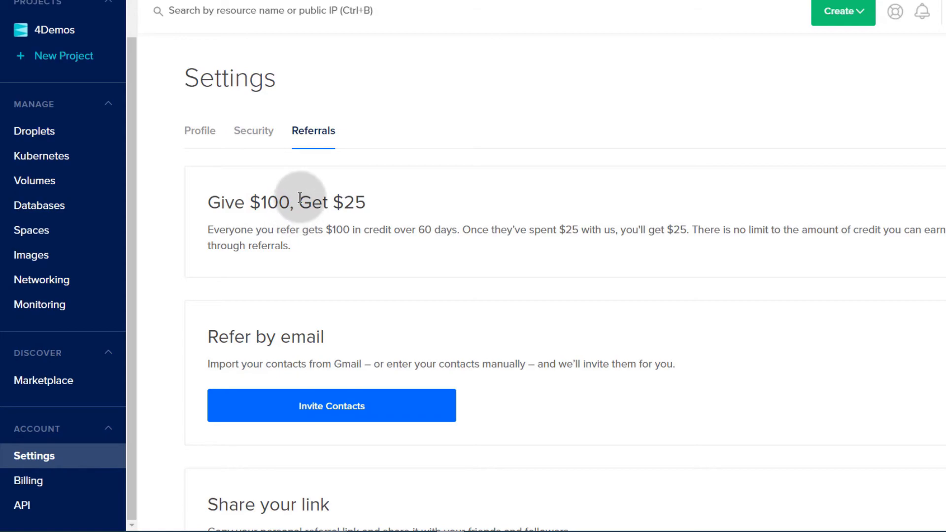
# - Examine the Give $100, Get $25 referral offer, the email invitation option and the shareable referral link
pyautogui.moveTo(297, 200); pyautogui.dragTo(206, 192)
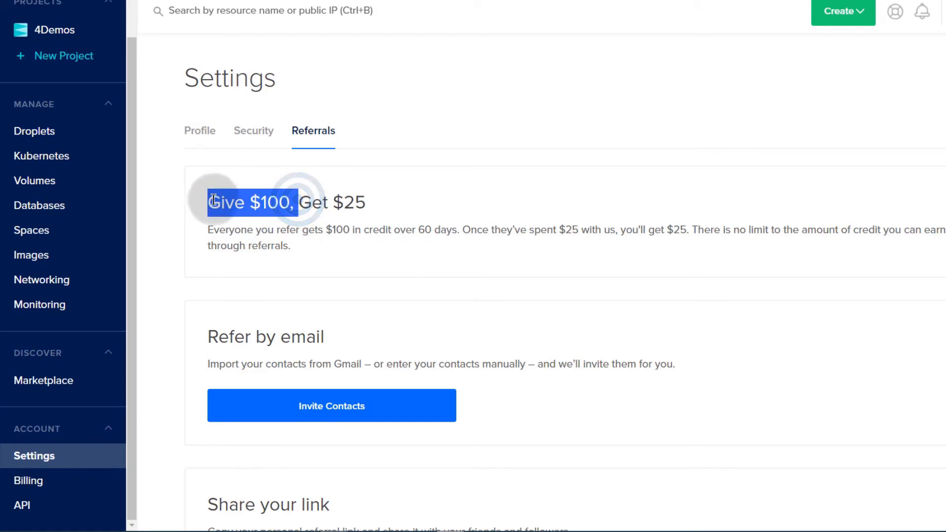
pyautogui.click(302, 202)
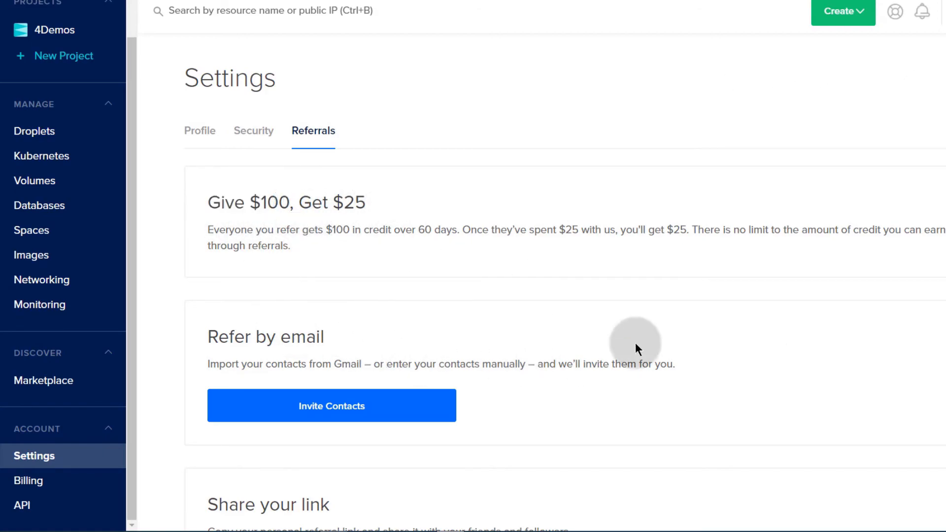
pyautogui.doubleClick(371, 198)
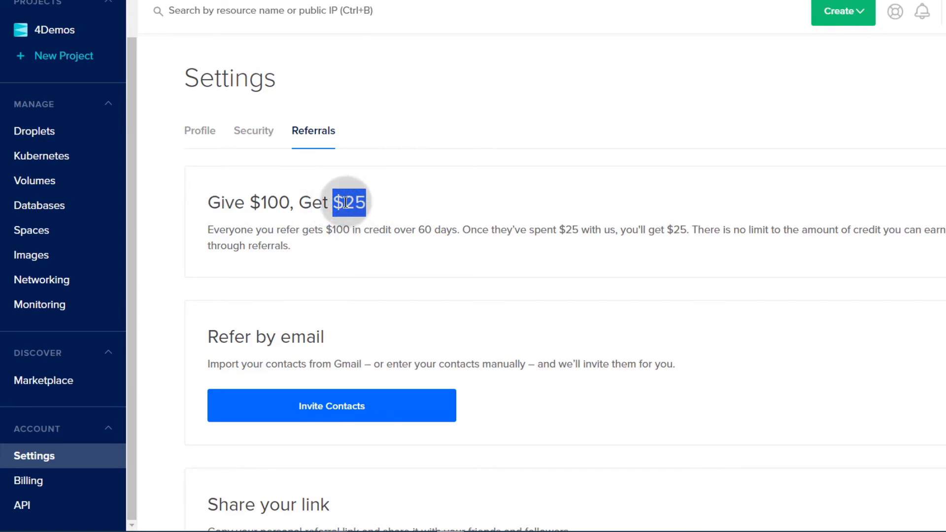
pyautogui.click(406, 200)
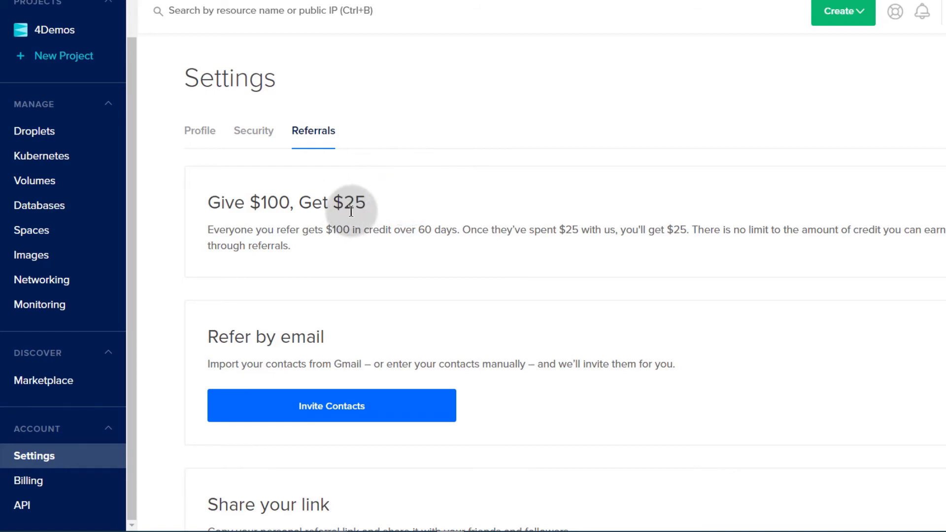
pyautogui.doubleClick(370, 202)
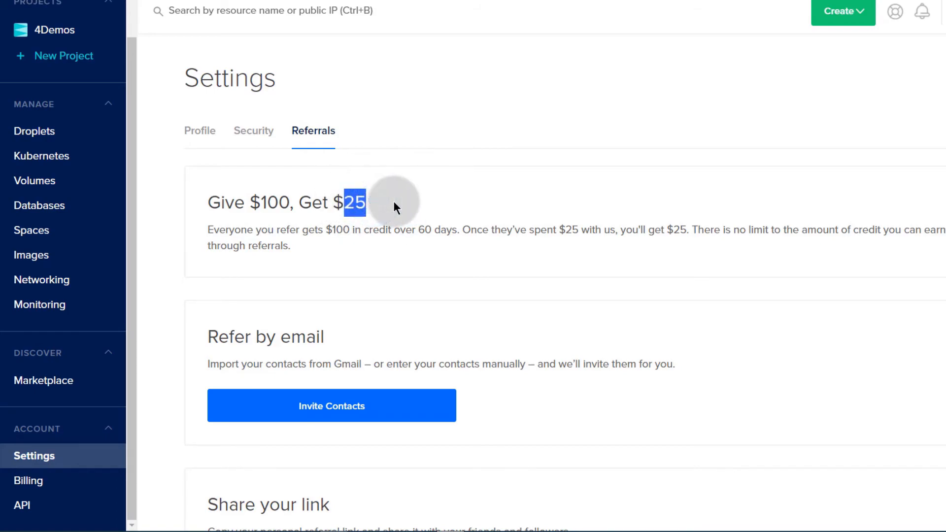
pyautogui.click(350, 201)
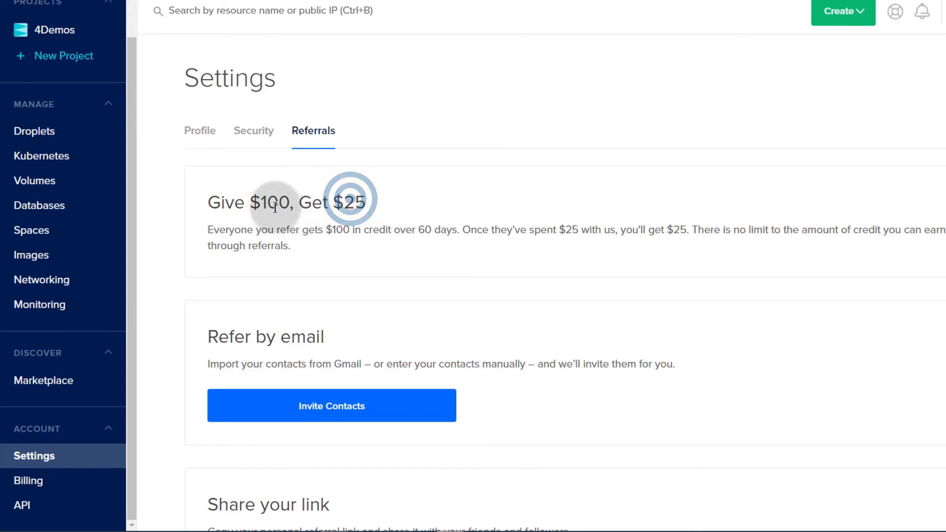
pyautogui.moveTo(289, 203); pyautogui.dragTo(208, 199)
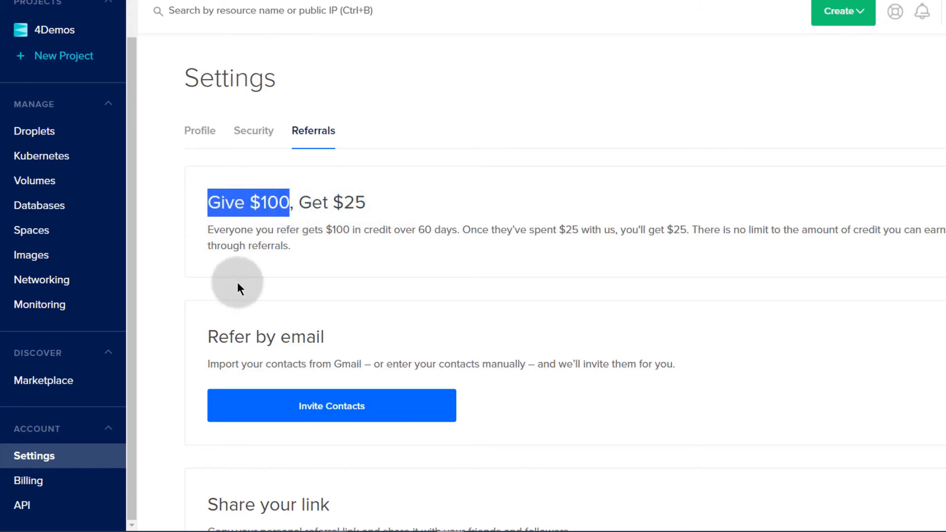
pyautogui.moveTo(332, 201); pyautogui.dragTo(369, 204)
pyautogui.click(393, 201)
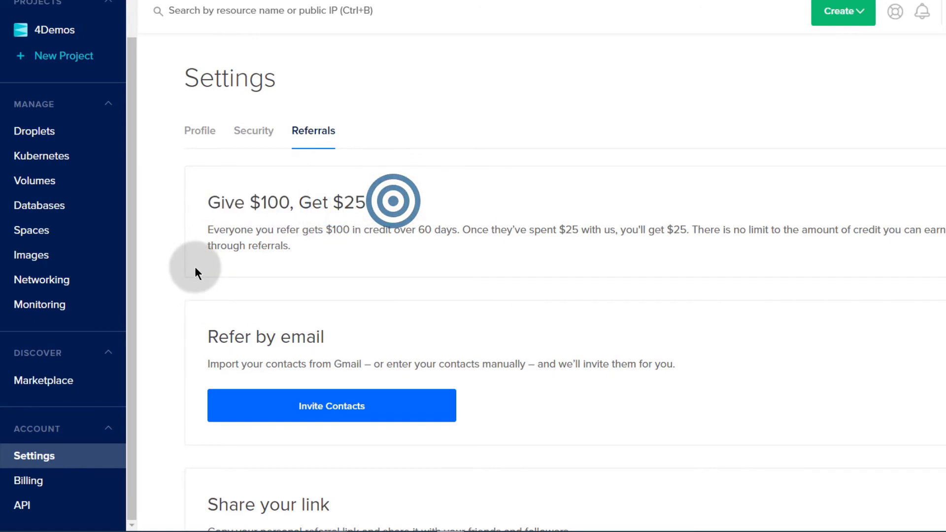
pyautogui.scroll(-4, 150, 377)
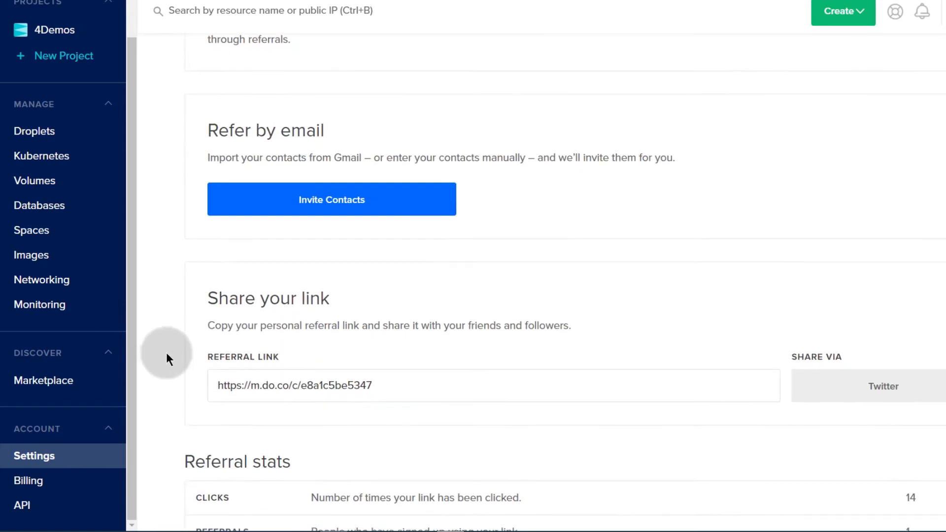
pyautogui.scroll(4, 157, 366)
pyautogui.scroll(-5, 135, 325)
pyautogui.scroll(5, 171, 315)
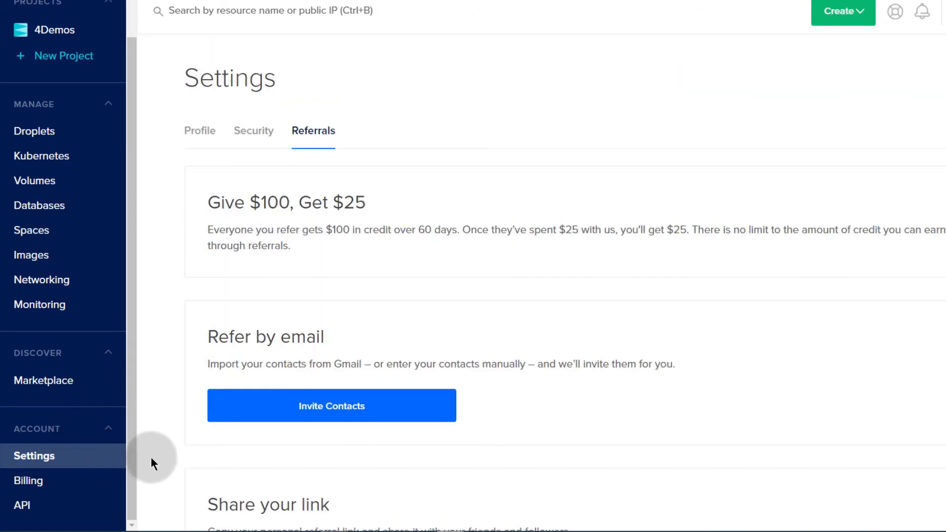
# - Open Billing and review the account credits, estimated costs, Droplet transfer, billing alerts and payment methods
pyautogui.click(22, 486)
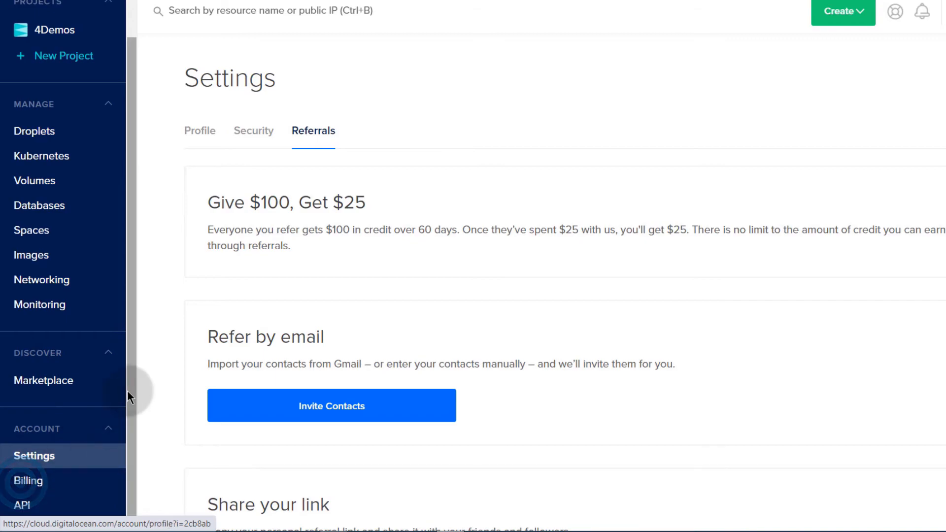
pyautogui.scroll(-5, 280, 301)
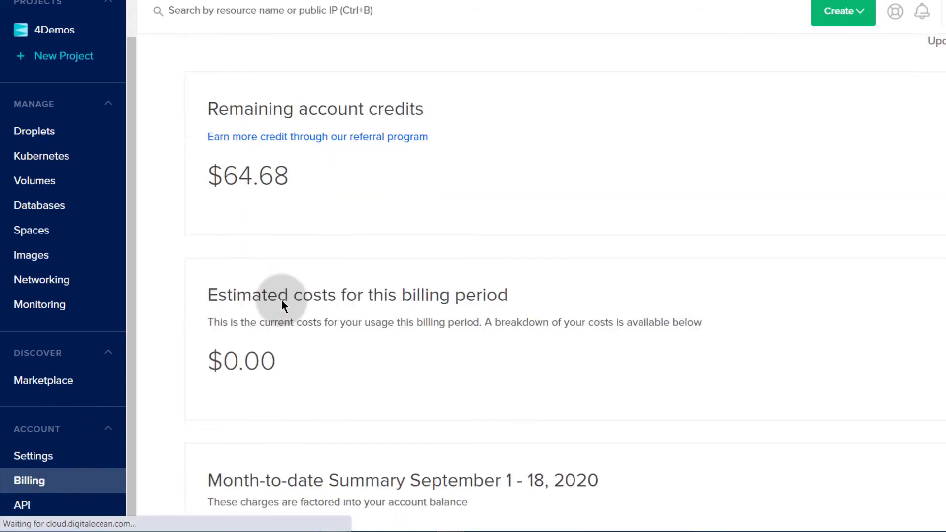
pyautogui.scroll(-5, 303, 301)
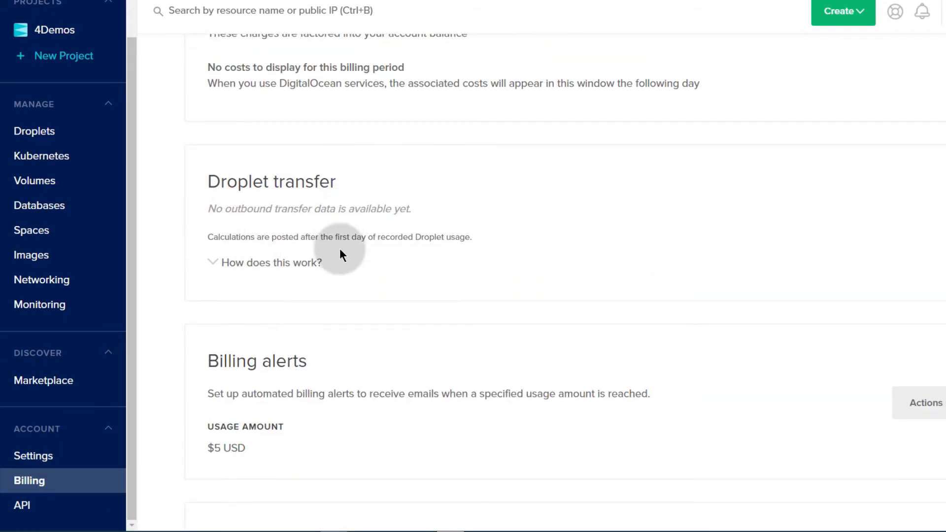
pyautogui.scroll(-4, 335, 286)
pyautogui.scroll(-4, 302, 298)
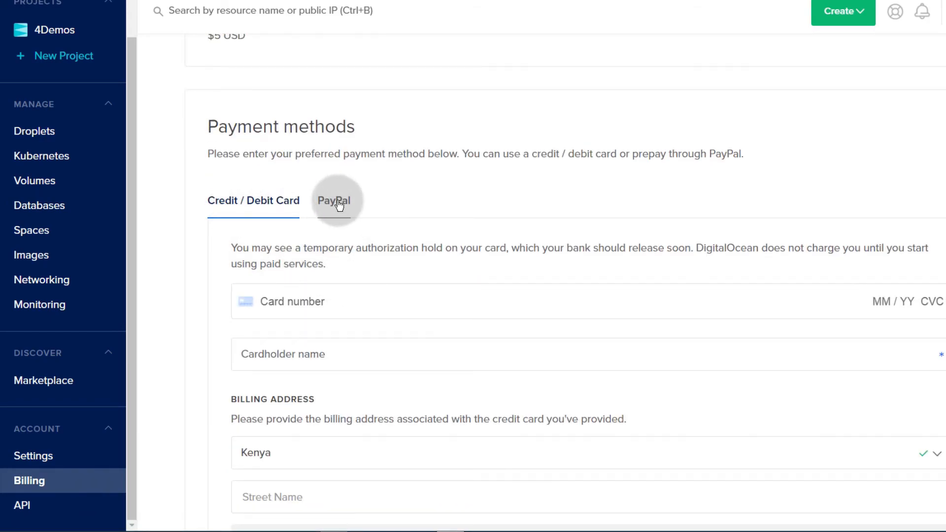
pyautogui.scroll(-5, 282, 329)
pyautogui.scroll(15, 270, 157)
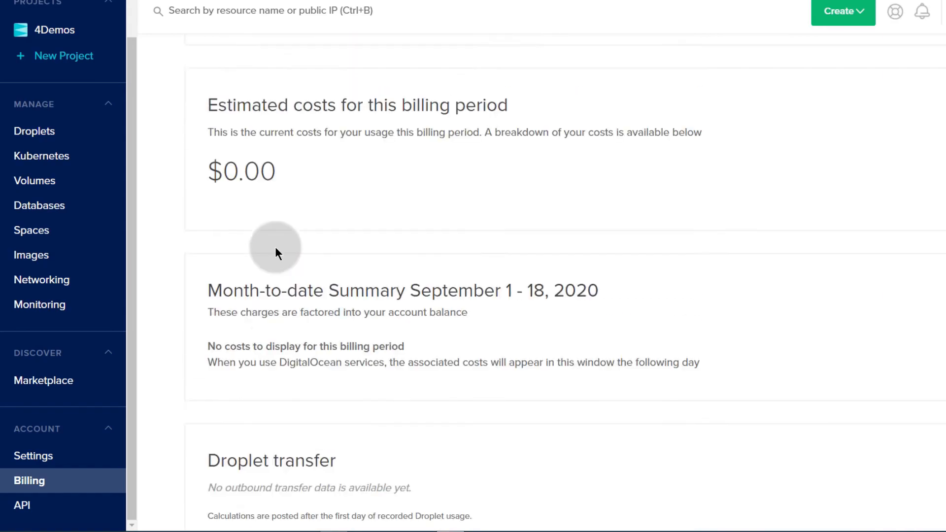
pyautogui.scroll(5, 283, 276)
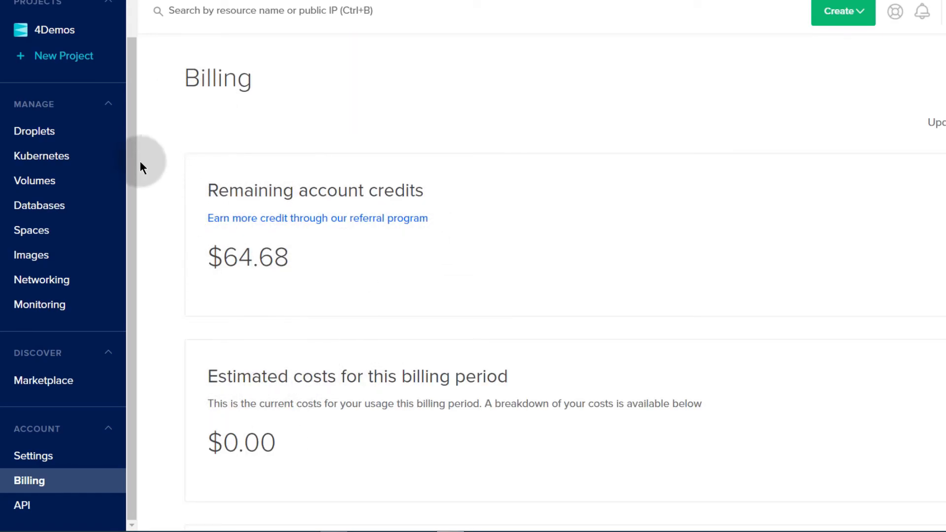
pyautogui.scroll(-10, 246, 306)
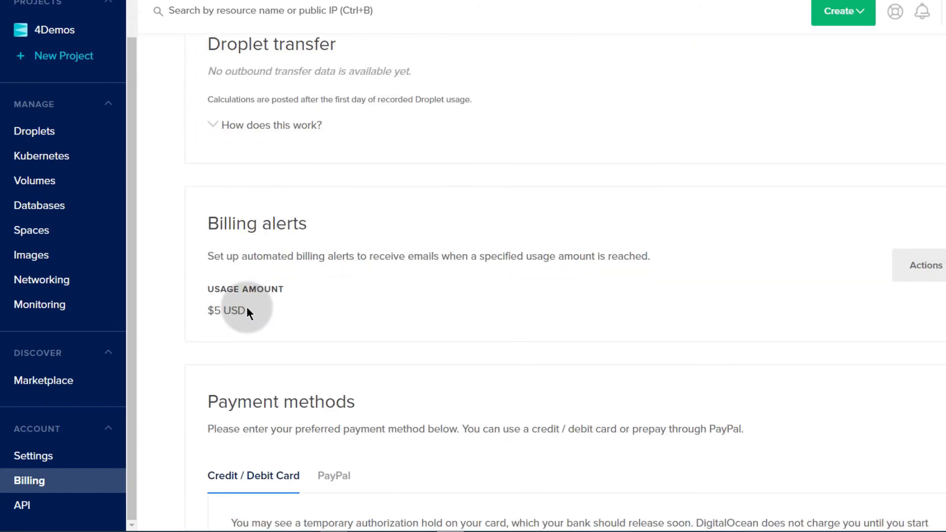
pyautogui.scroll(-7, 291, 380)
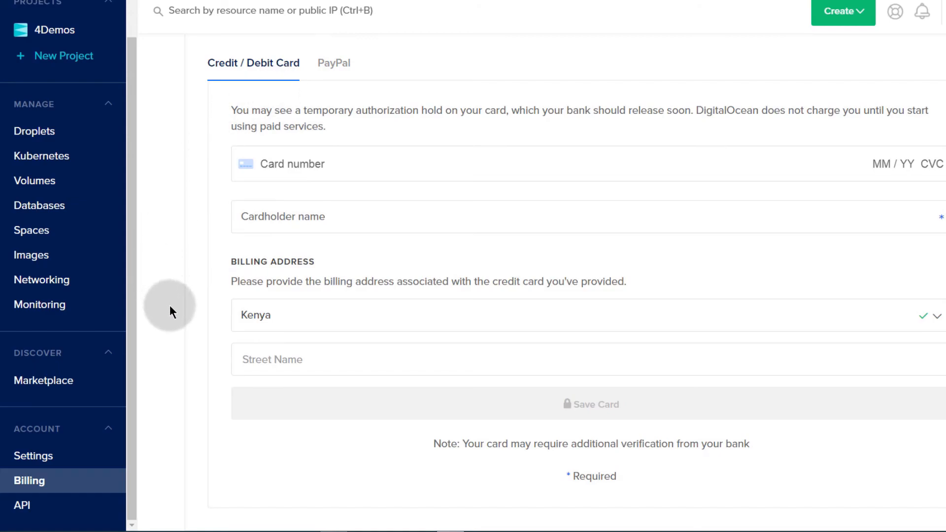
pyautogui.scroll(20, 172, 307)
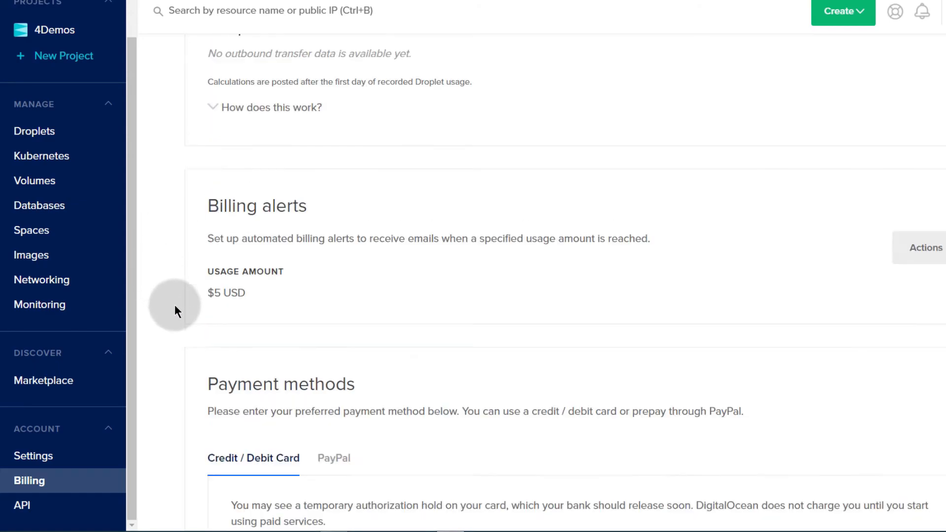
# - Open the 4Demos project and return to the list of Droplets
pyautogui.click(56, 33)
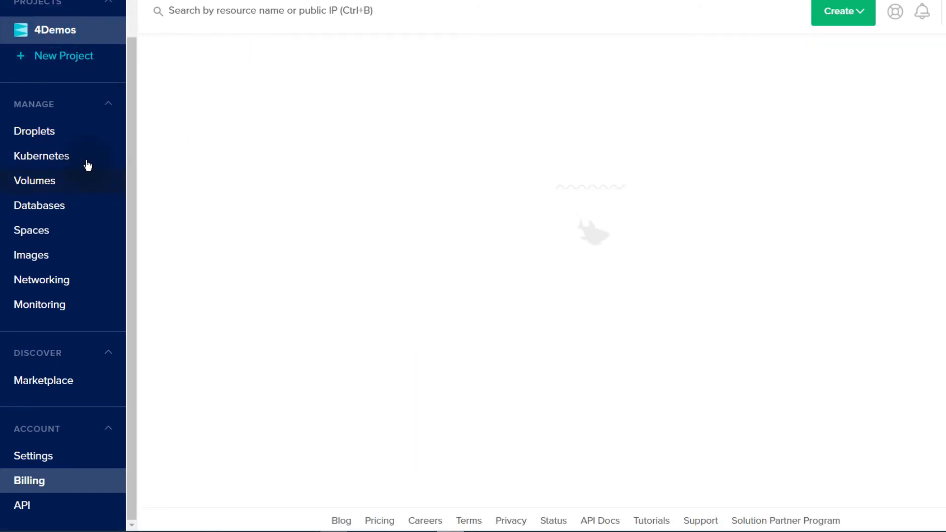
pyautogui.click(42, 134)
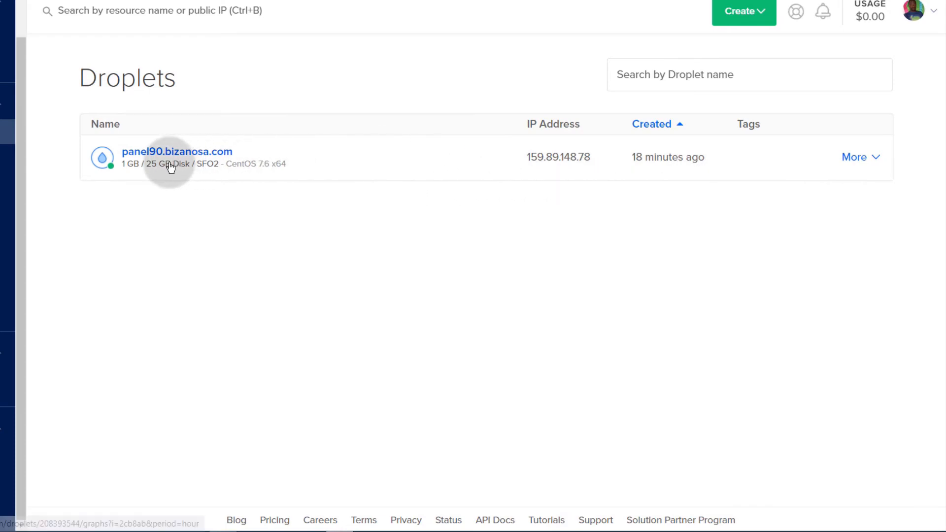
# - View the additional actions offered for the panel90.bizanosa.com Droplet and open the Droplet's details page
pyautogui.click(876, 158)
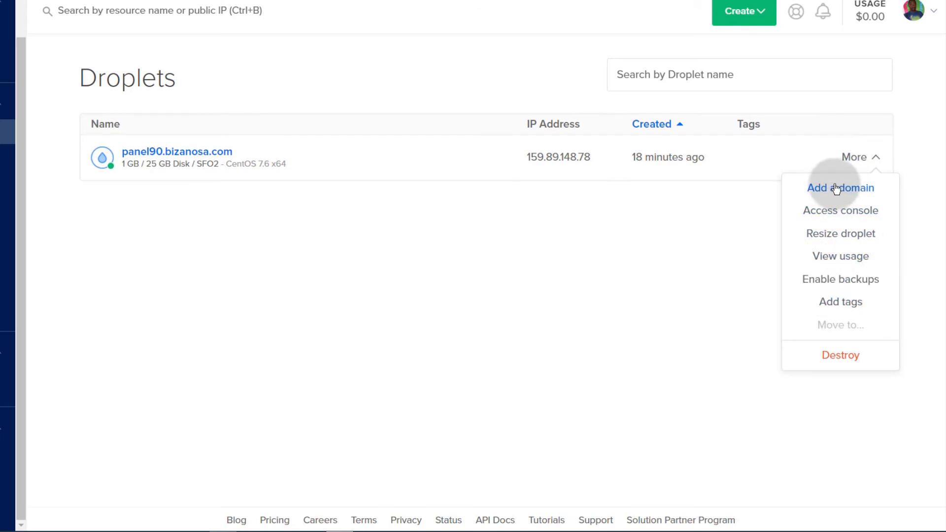
pyautogui.click(681, 268)
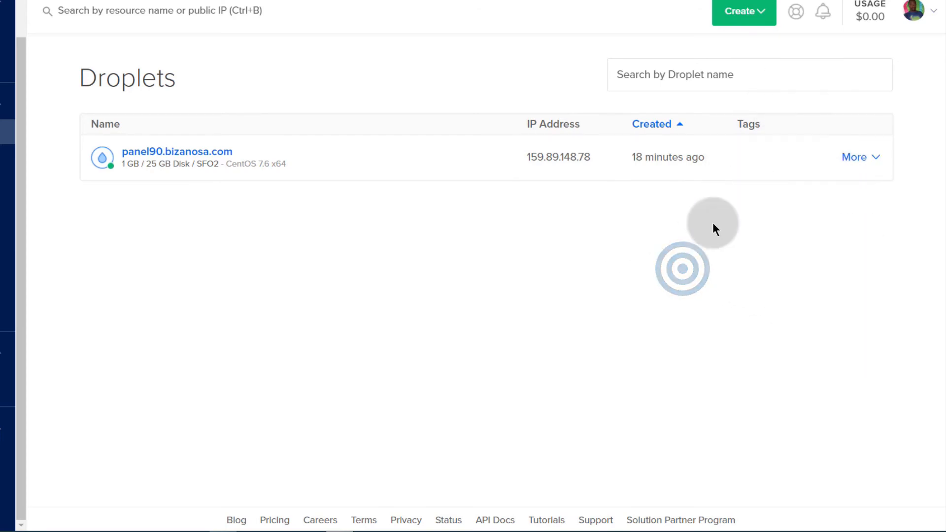
pyautogui.click(172, 152)
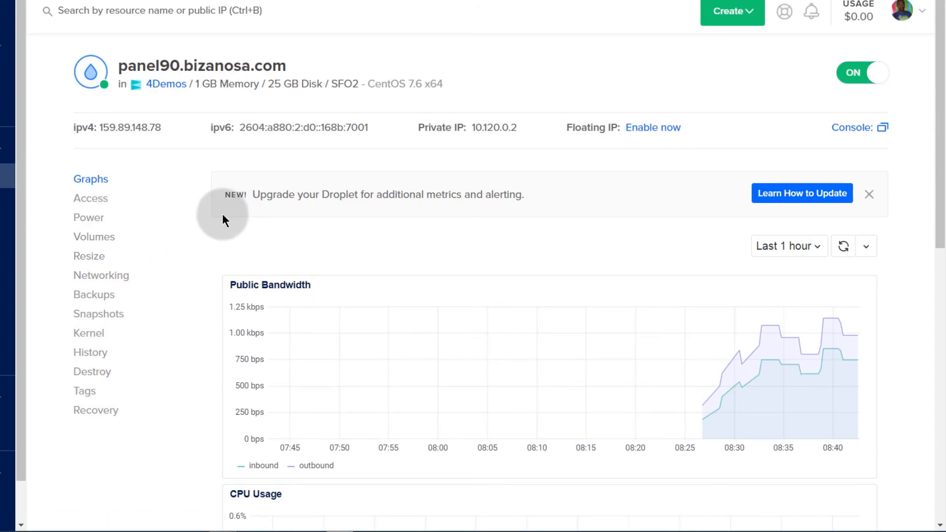
# - Open the Support Center in a new browser tab and look over the other helpful DigitalOcean resources
pyautogui.rightClick(788, 12)
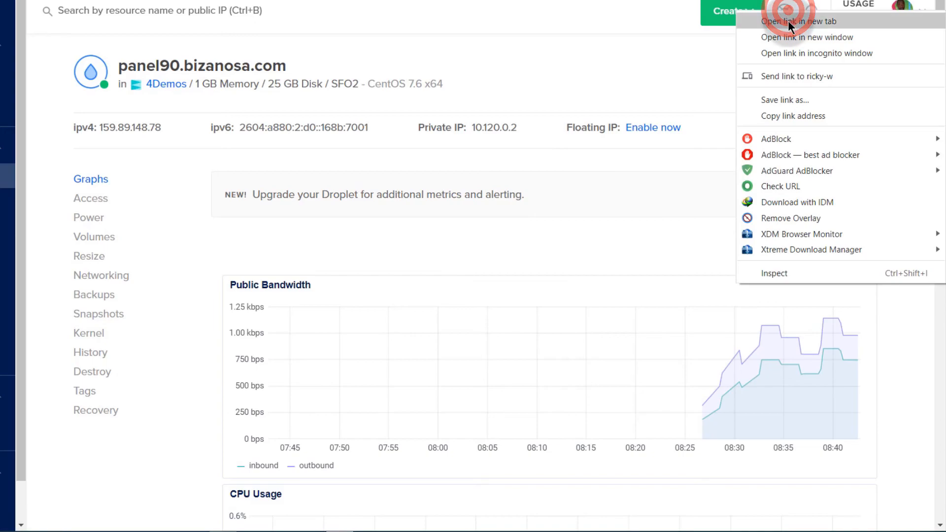
pyautogui.click(790, 20)
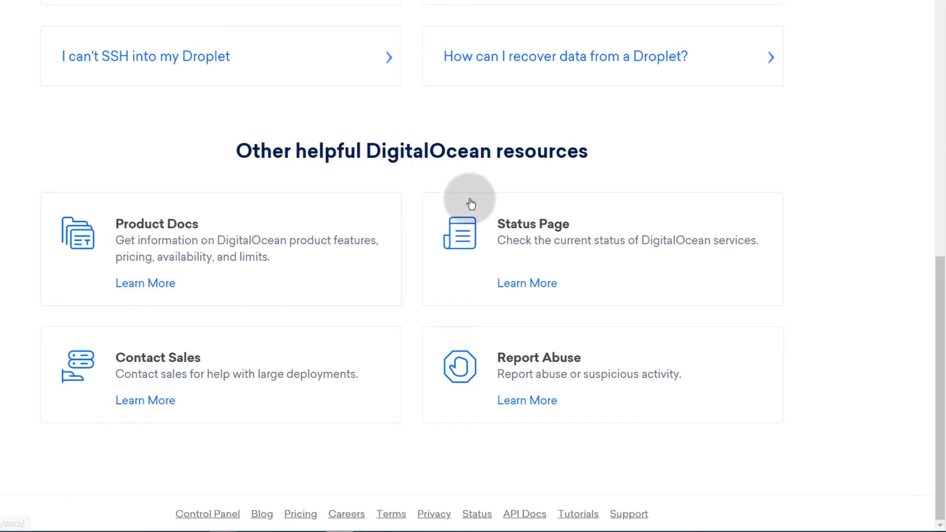
pyautogui.click(169, 215)
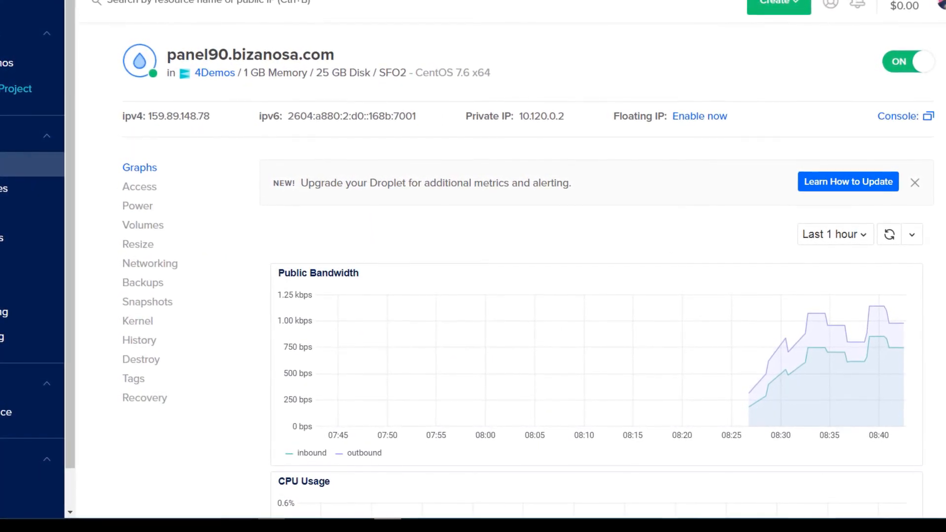
# - View the Droplet's turn-off confirmation without turning it off, and review its Public Bandwidth and CPU Usage graphs
pyautogui.click(916, 62)
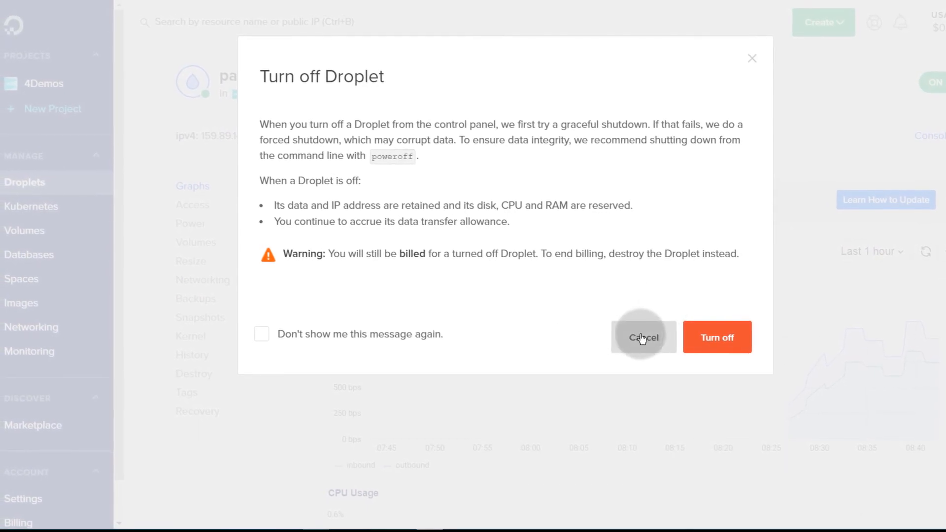
pyautogui.click(752, 58)
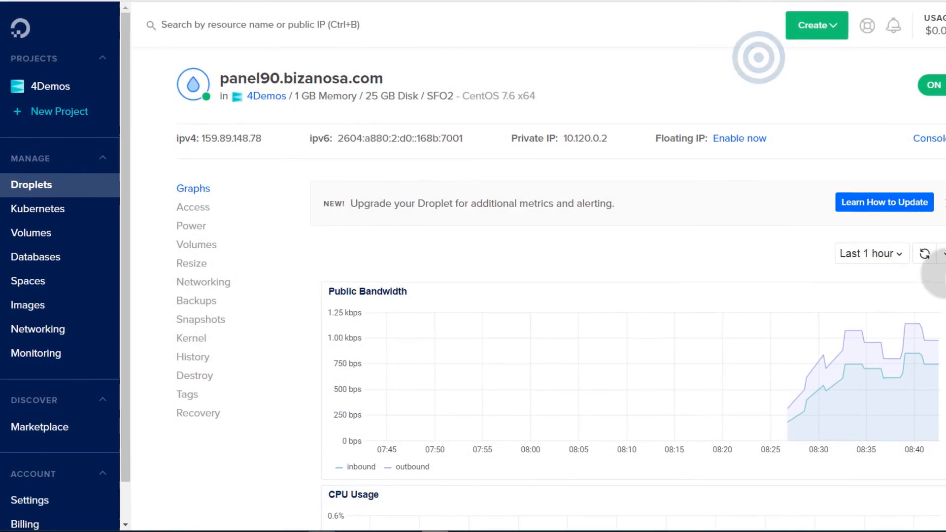
pyautogui.scroll(-4, 389, 283)
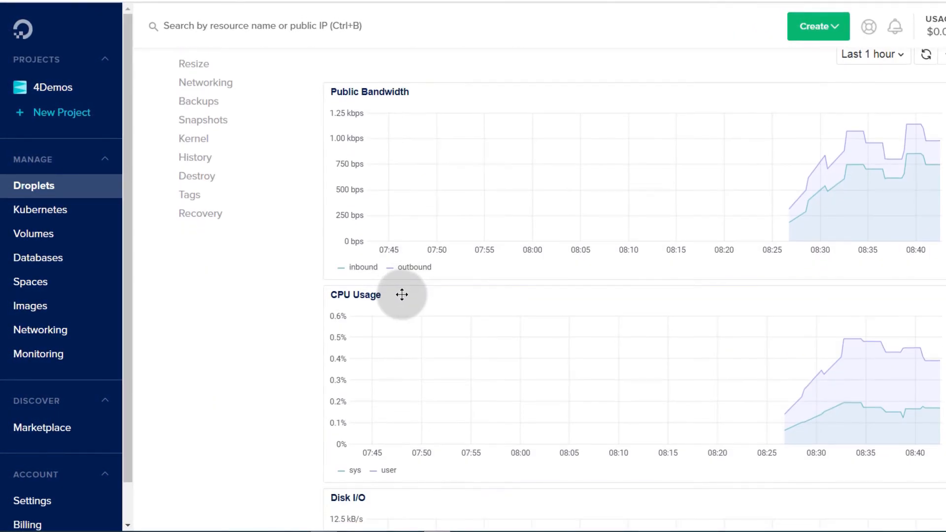
pyautogui.scroll(4, 402, 295)
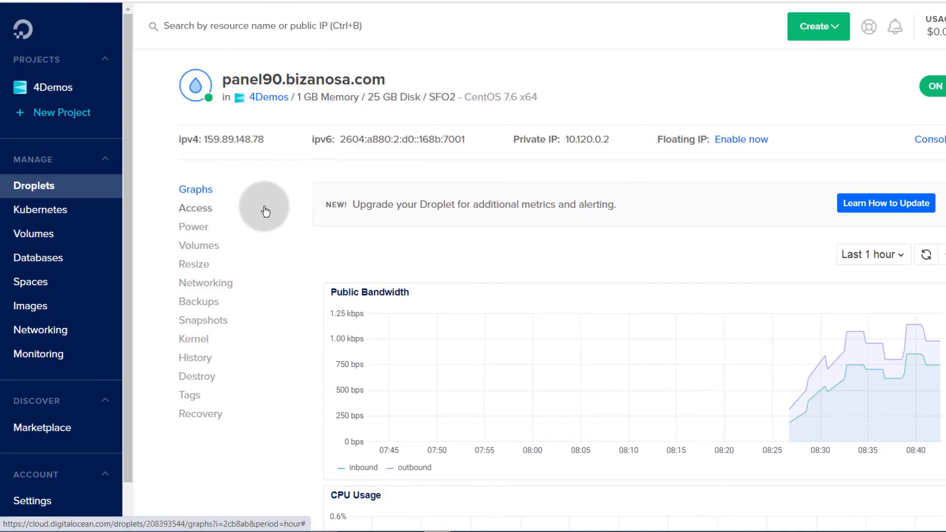
pyautogui.scroll(-7, 48, 320)
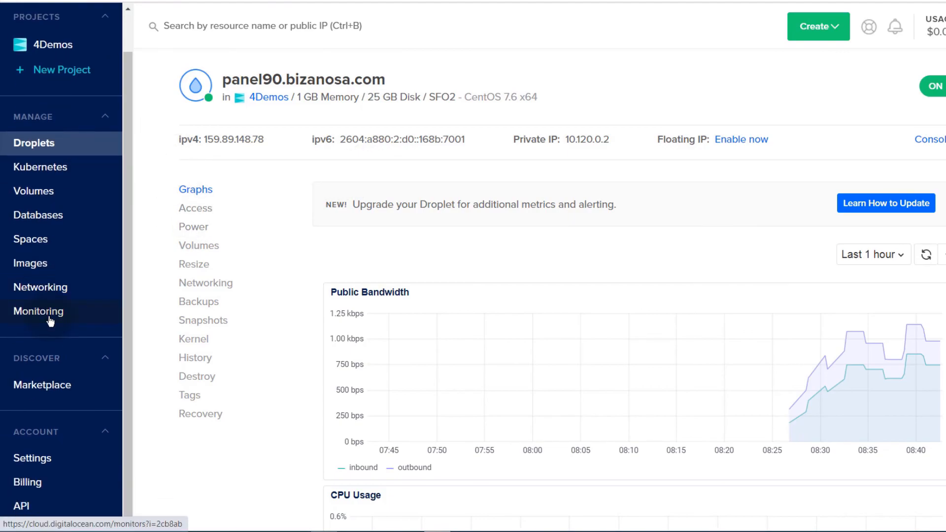
pyautogui.scroll(1, 59, 329)
# - Review the Support Center's ticket options and recommended steps for faster resolution, and return to the Droplet's details page
pyautogui.scroll(7, 187, 396)
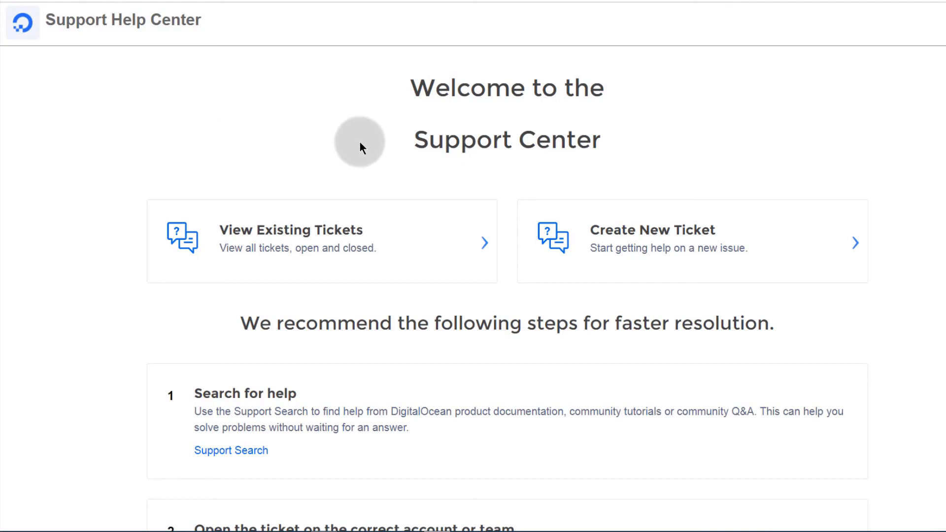
pyautogui.scroll(-8, 360, 141)
pyautogui.scroll(3, 342, 190)
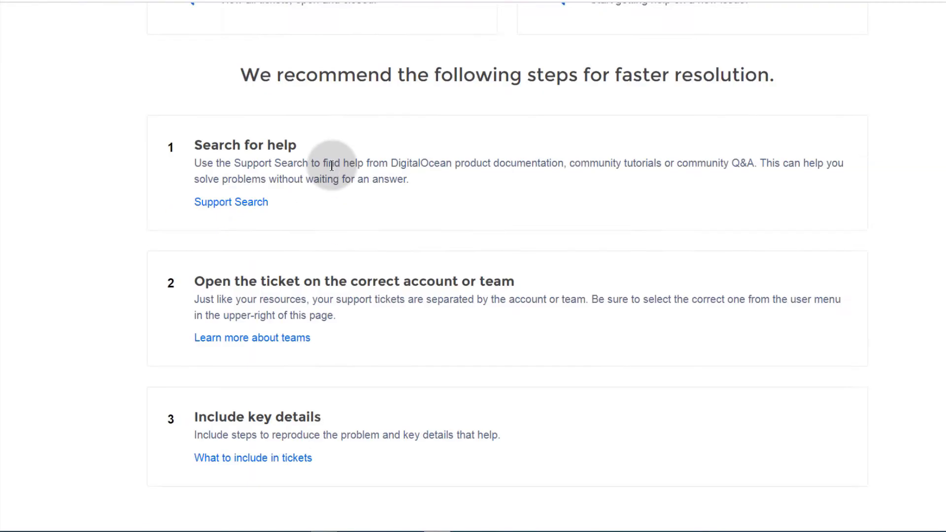
pyautogui.scroll(5, 332, 165)
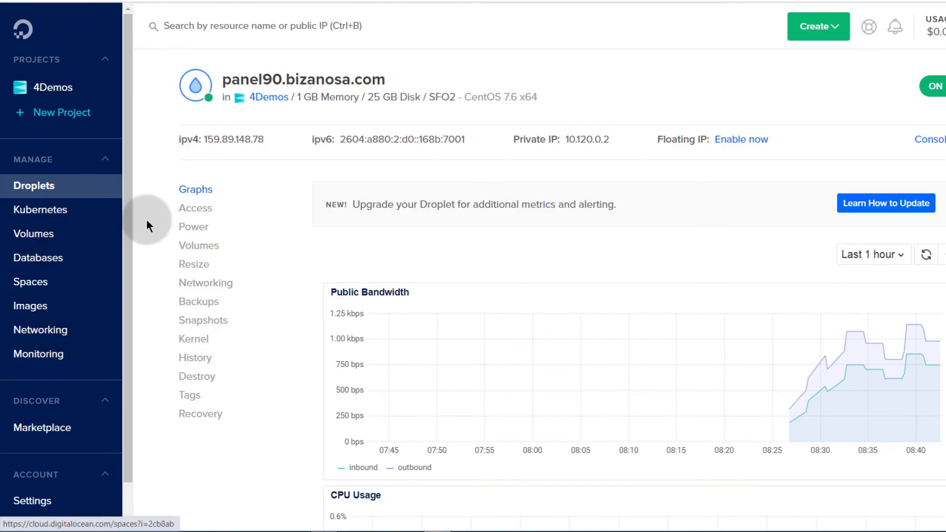
pyautogui.moveTo(131, 144); pyautogui.dragTo(128, 102)
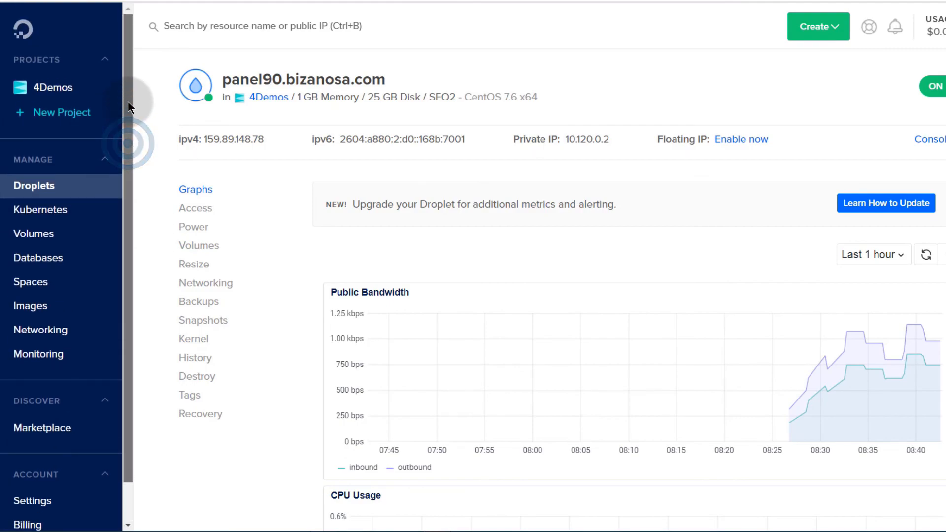